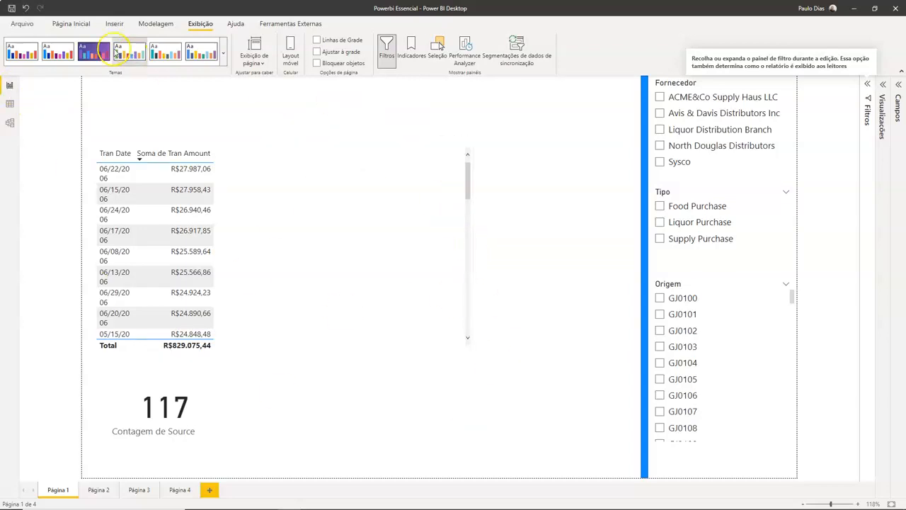
# Step: Move the table visual with Tran Date and Soma de Tran Amount to the upper-left corner of the visible report page
pyautogui.click(71, 23)
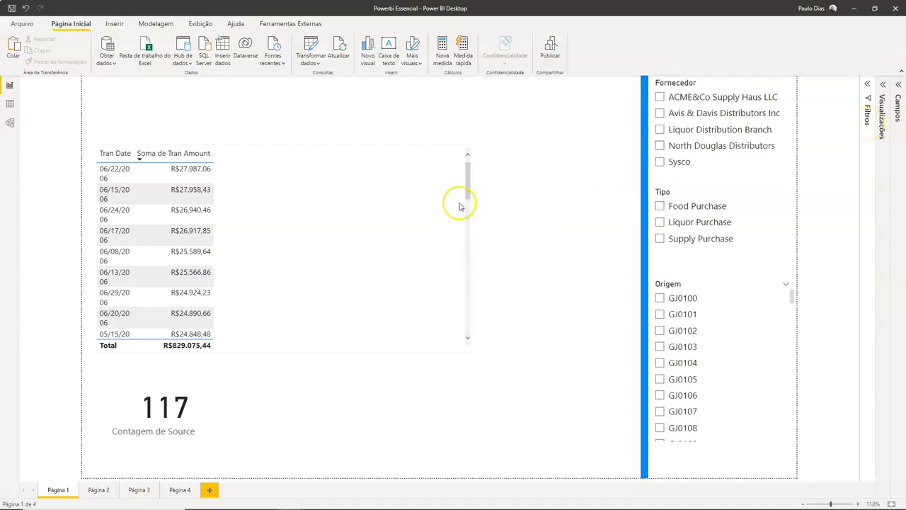
pyautogui.moveTo(347, 177); pyautogui.dragTo(348, 126)
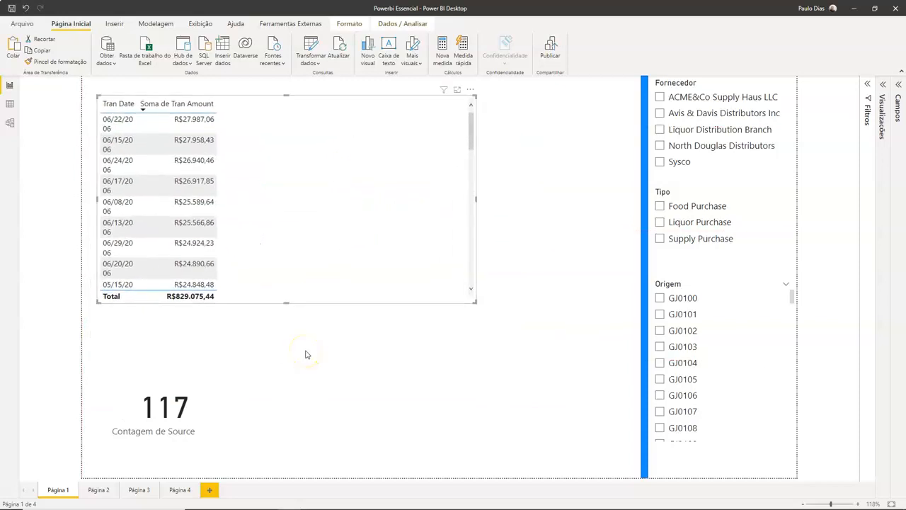
pyautogui.moveTo(328, 265); pyautogui.dragTo(313, 237)
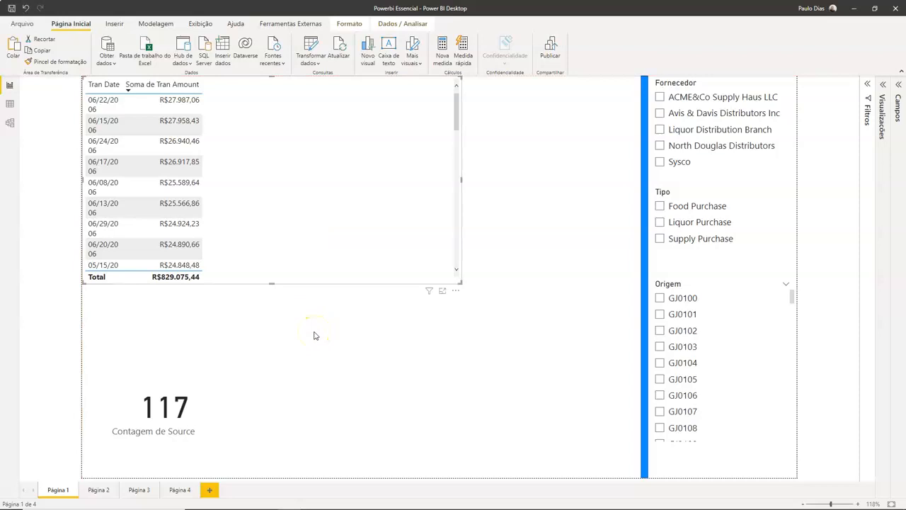
# Step: Browse the model's tables in the data view, open the Diversas operações table and inspect the Source column's filter values
pyautogui.click(9, 105)
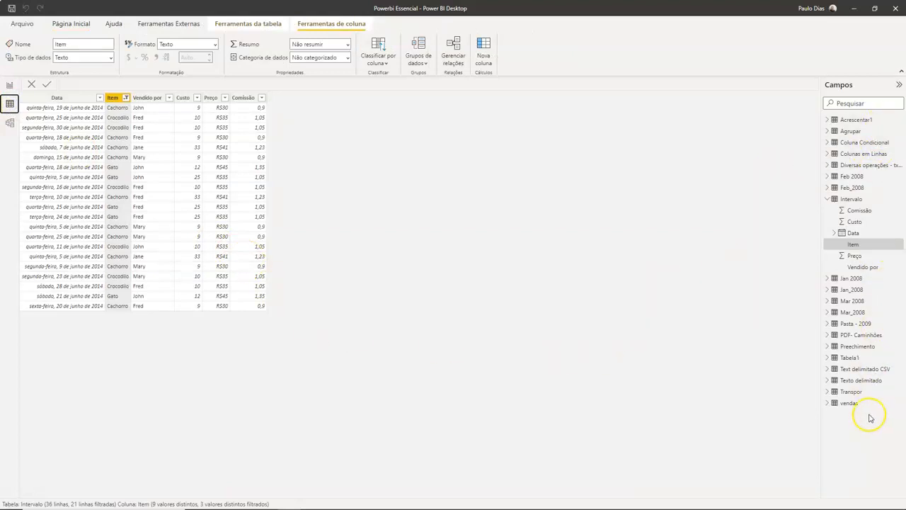
pyautogui.click(828, 200)
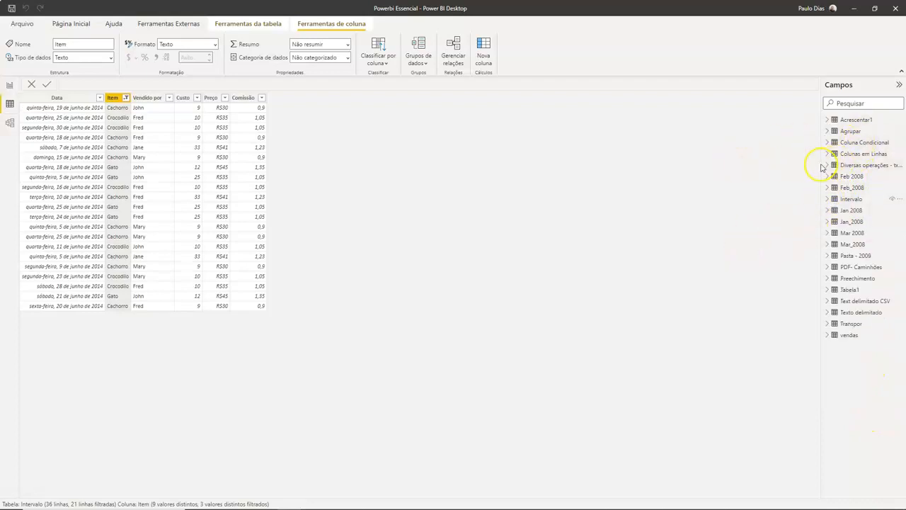
pyautogui.click(856, 131)
pyautogui.click(861, 202)
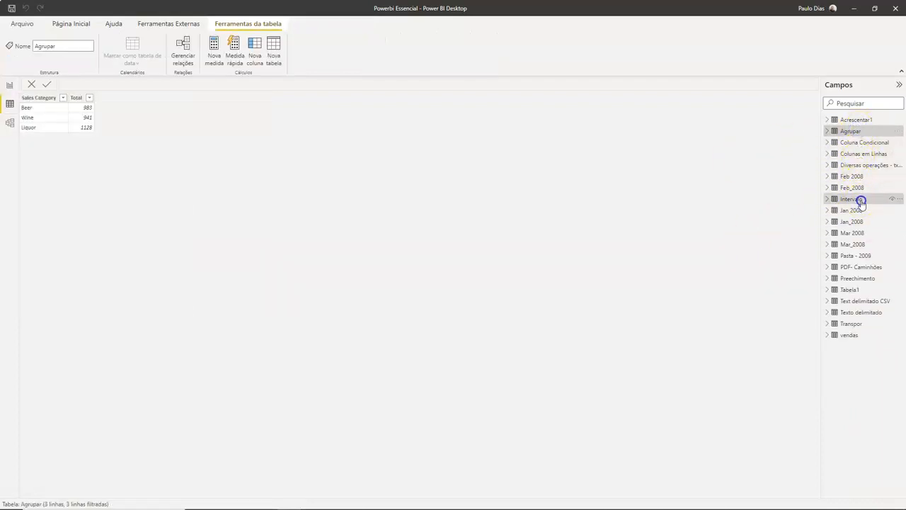
pyautogui.click(862, 244)
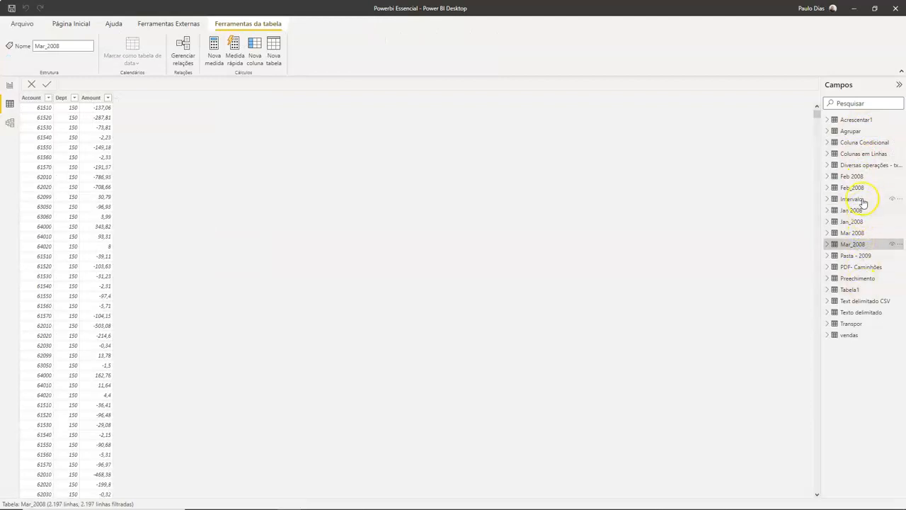
pyautogui.click(856, 165)
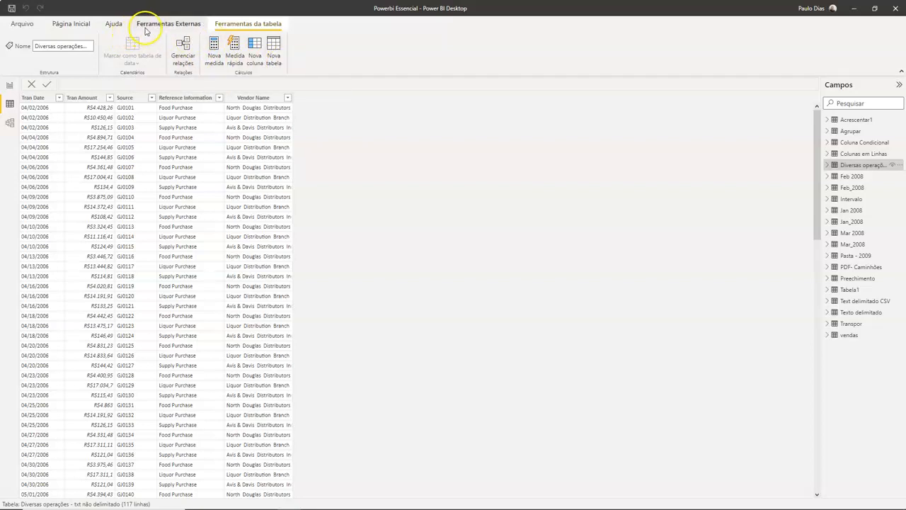
pyautogui.click(150, 98)
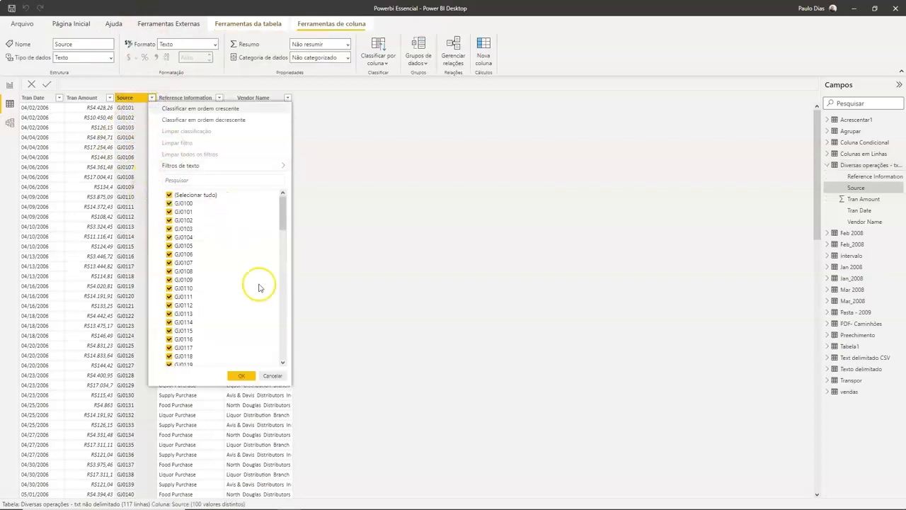
pyautogui.click(273, 375)
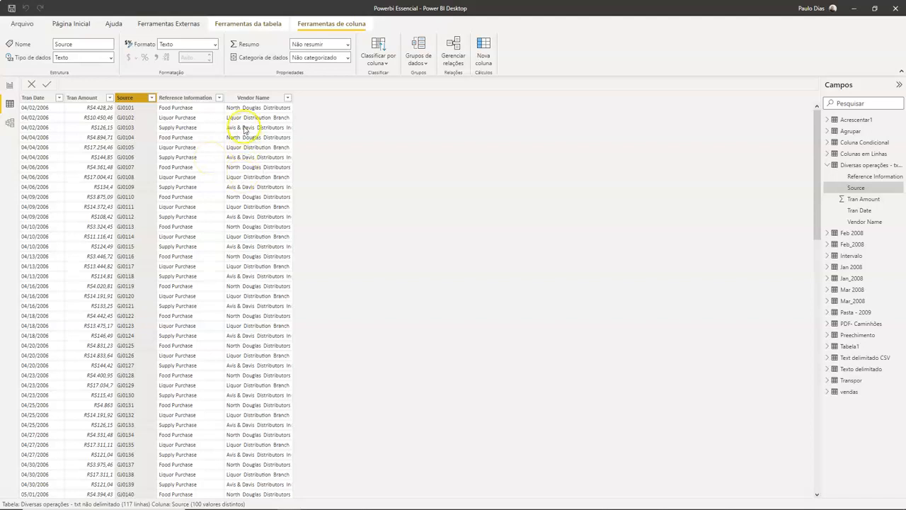
# Step: Filter the Reference Information column to show only Food Purchase rows
pyautogui.click(219, 99)
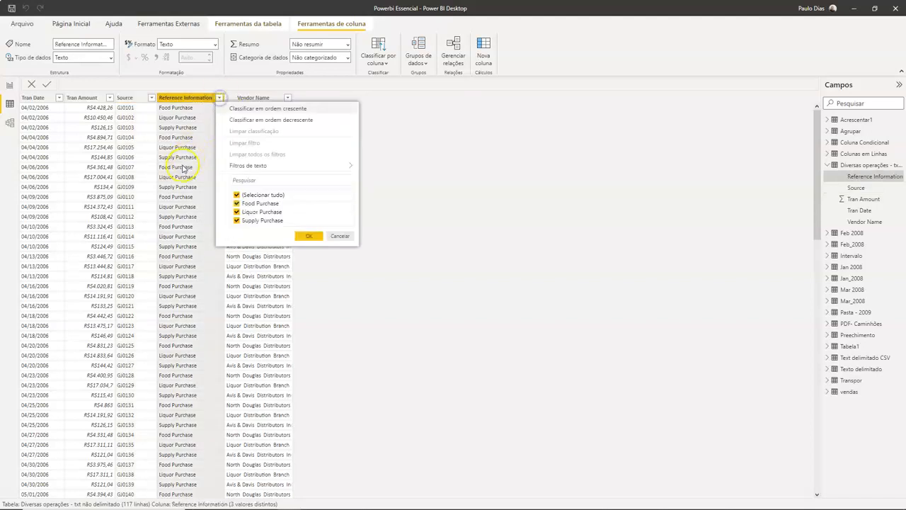
pyautogui.click(252, 197)
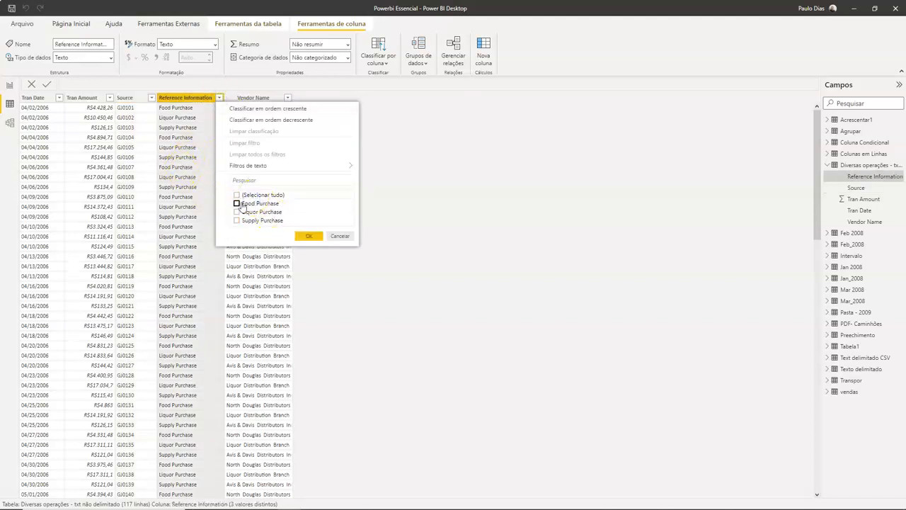
pyautogui.click(237, 204)
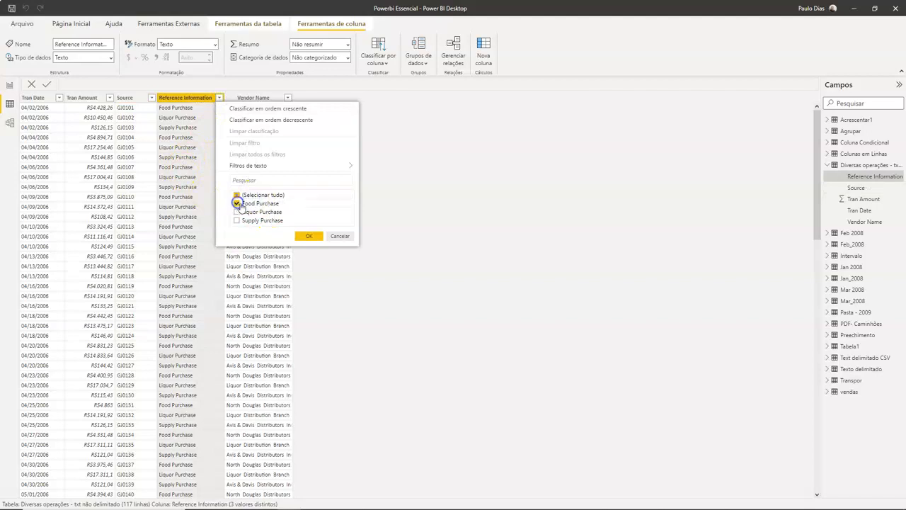
pyautogui.click(299, 237)
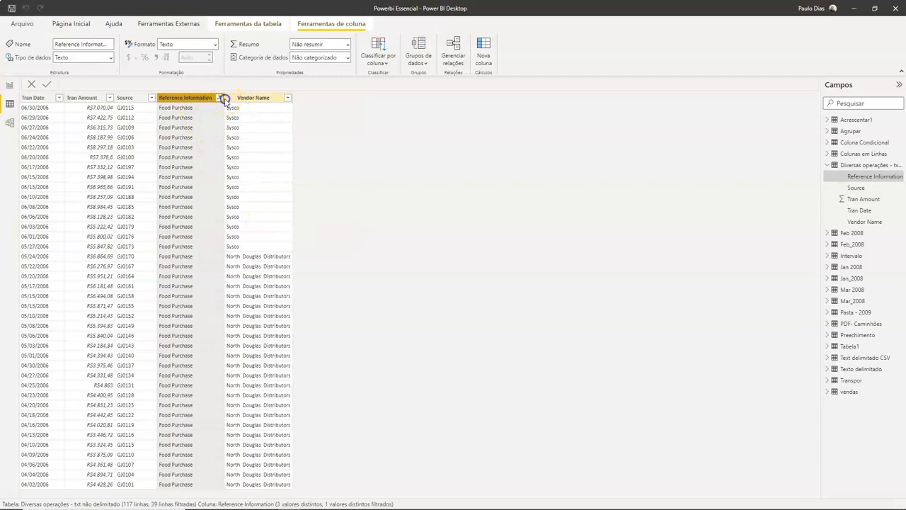
# Step: Copy the Tran Amount column of the filtered Diversas operações table
pyautogui.click(251, 97)
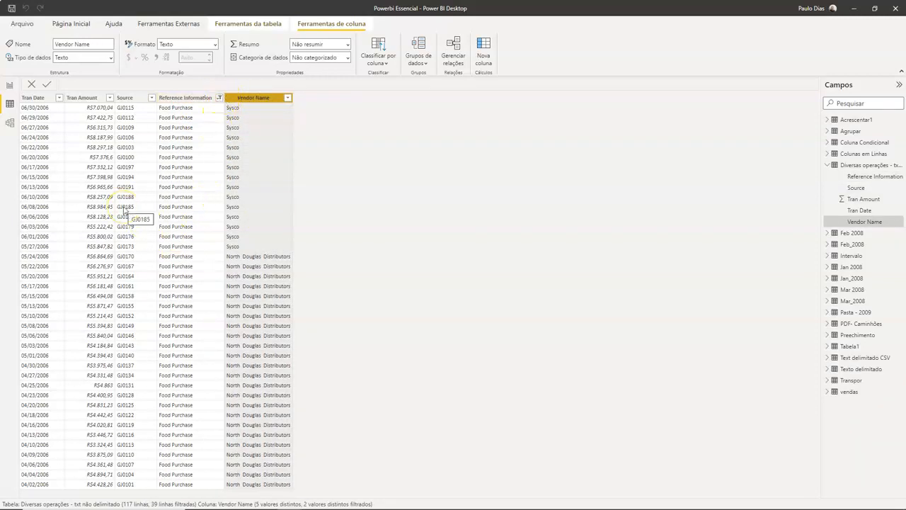
pyautogui.click(84, 98)
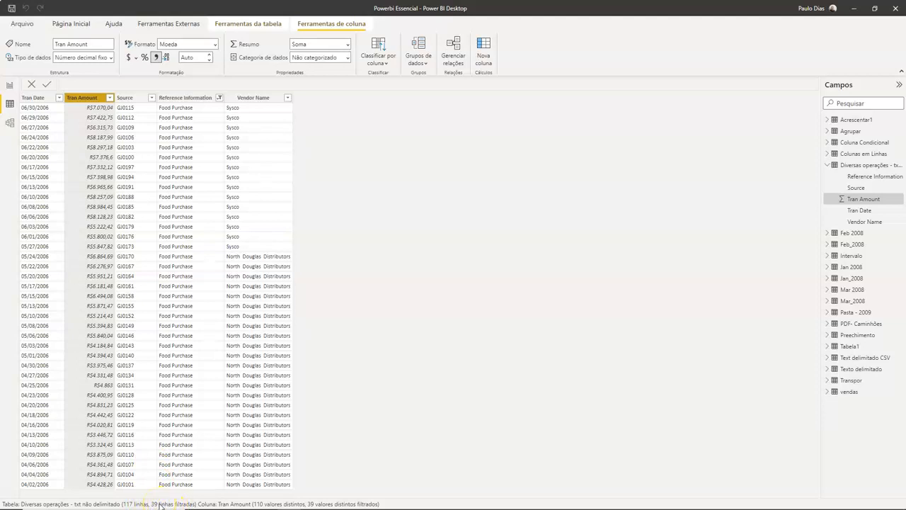
pyautogui.rightClick(90, 107)
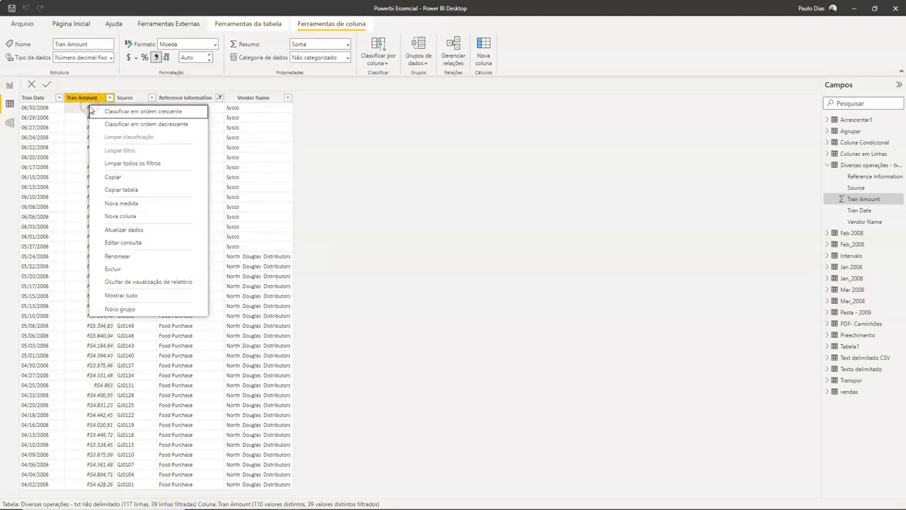
pyautogui.rightClick(88, 98)
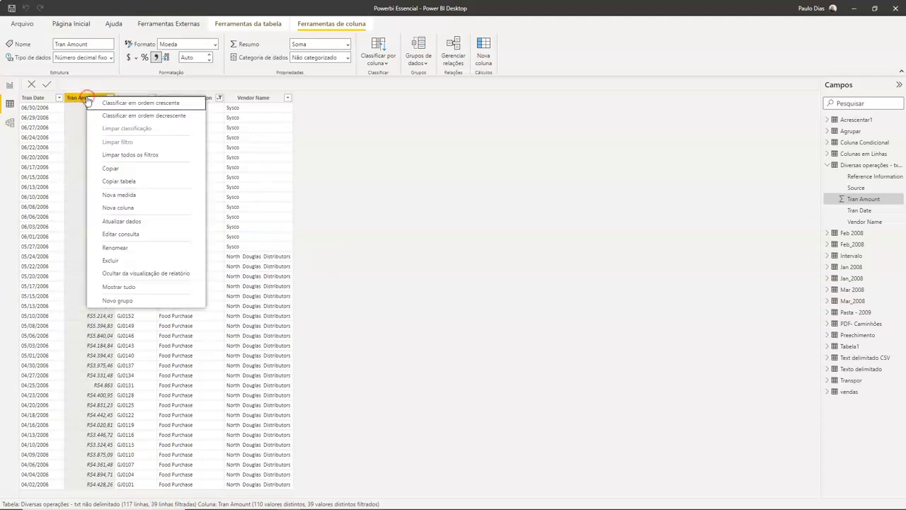
pyautogui.click(128, 170)
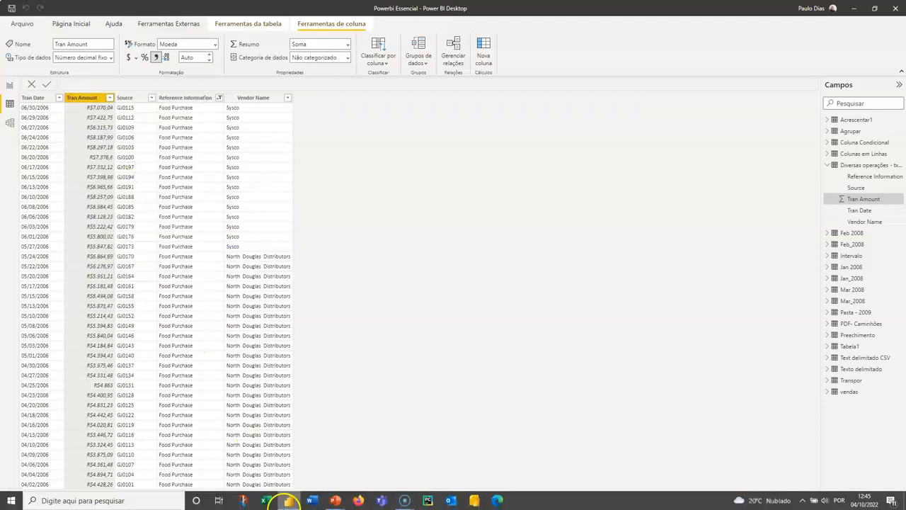
# Step: Paste the copied column at D4 of a new blank Excel workbook, fit column D to its contents and maximize the window
pyautogui.click(265, 499)
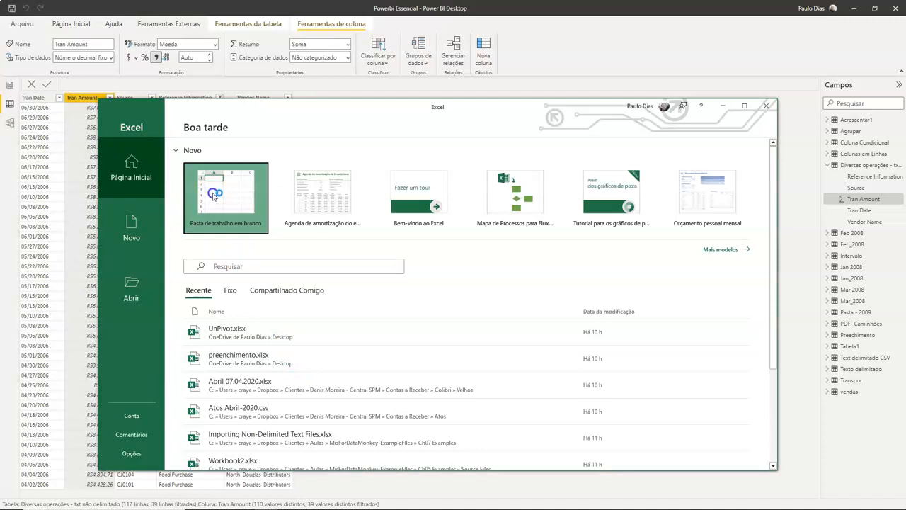
pyautogui.click(214, 195)
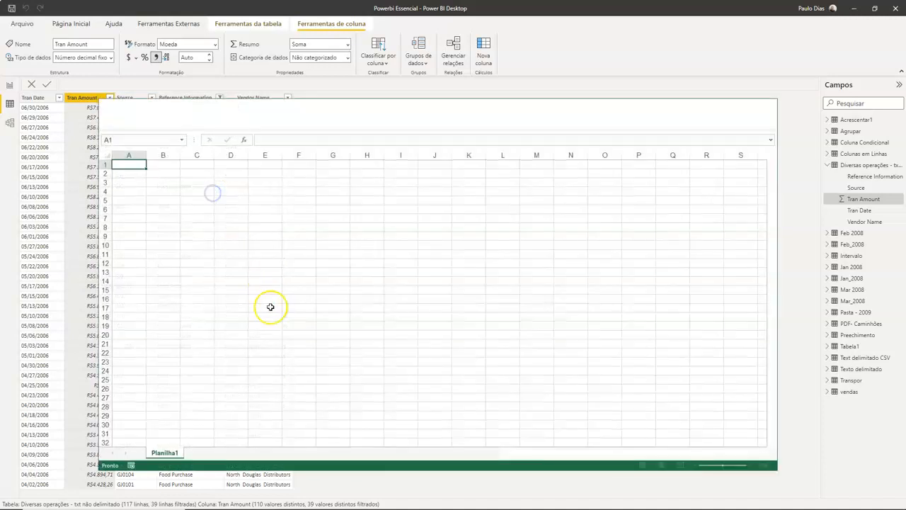
pyautogui.rightClick(223, 190)
pyautogui.click(244, 208)
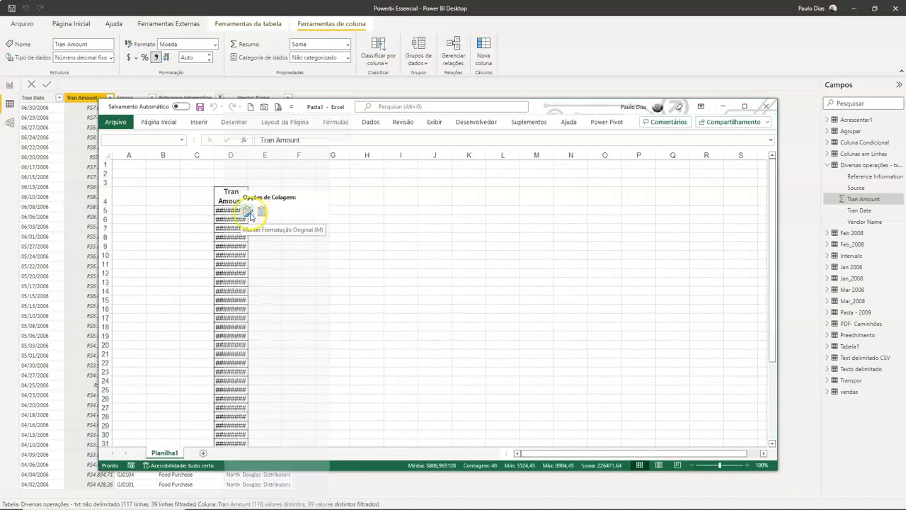
pyautogui.click(249, 182)
pyautogui.doubleClick(248, 155)
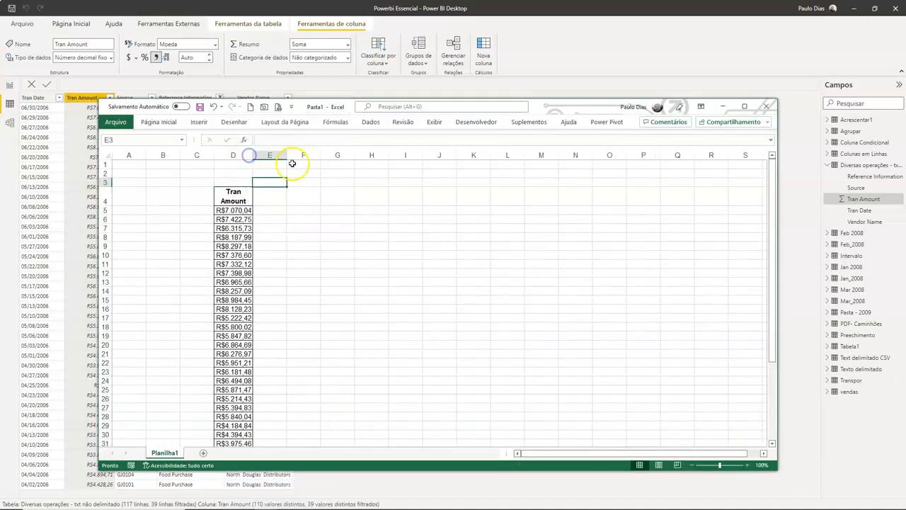
pyautogui.click(745, 106)
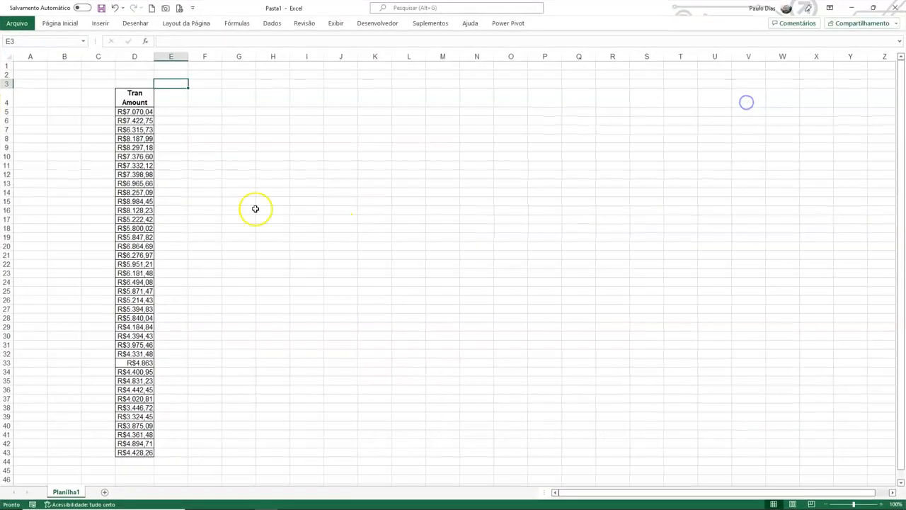
# Step: Select the pasted amounts in D5:D43 to view their summary statistics, and switch back to Power BI Desktop
pyautogui.click(144, 112)
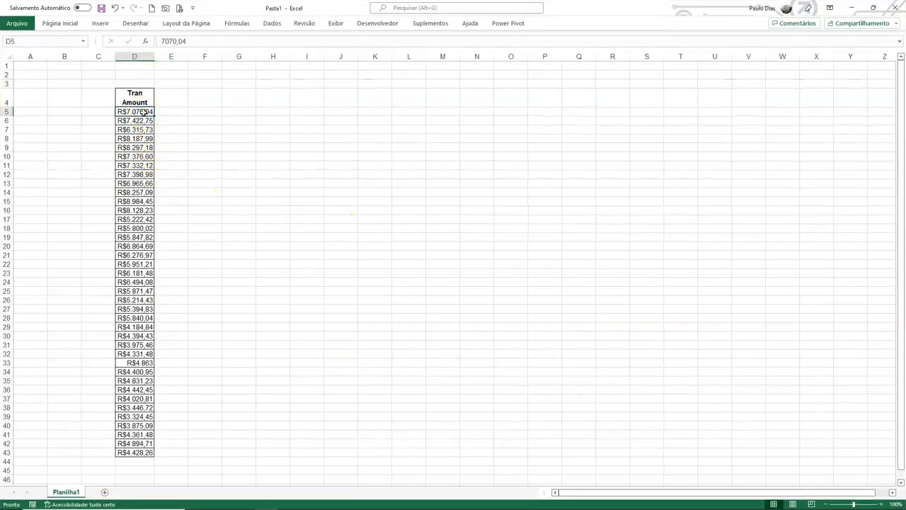
pyautogui.hotkey('ctrl', 'shift', 'Down')
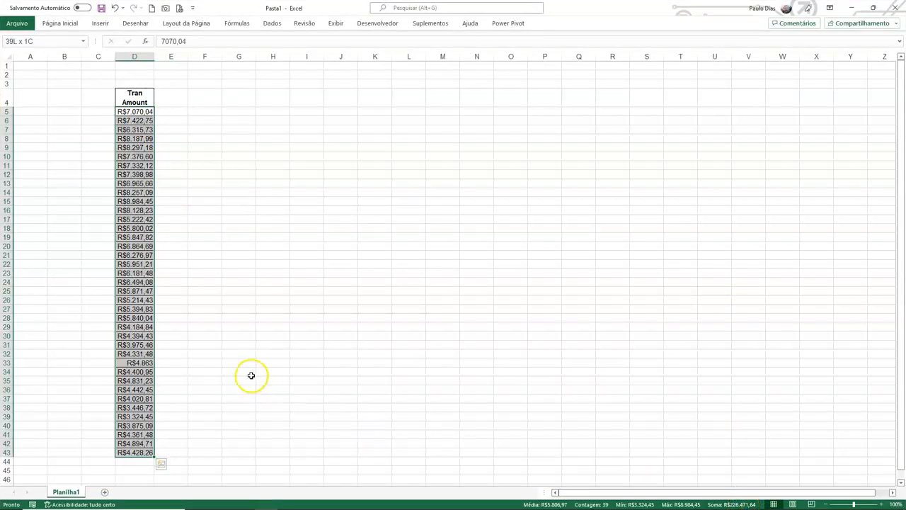
pyautogui.hotkey('alt', 'Tab')
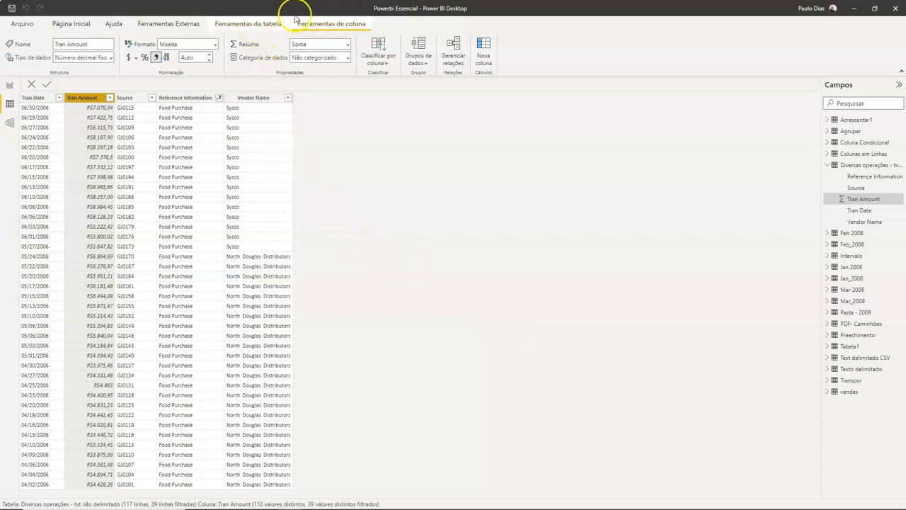
# Step: Create a calculated table with the formula calendario = CALENDARAUTO(12)
pyautogui.click(259, 27)
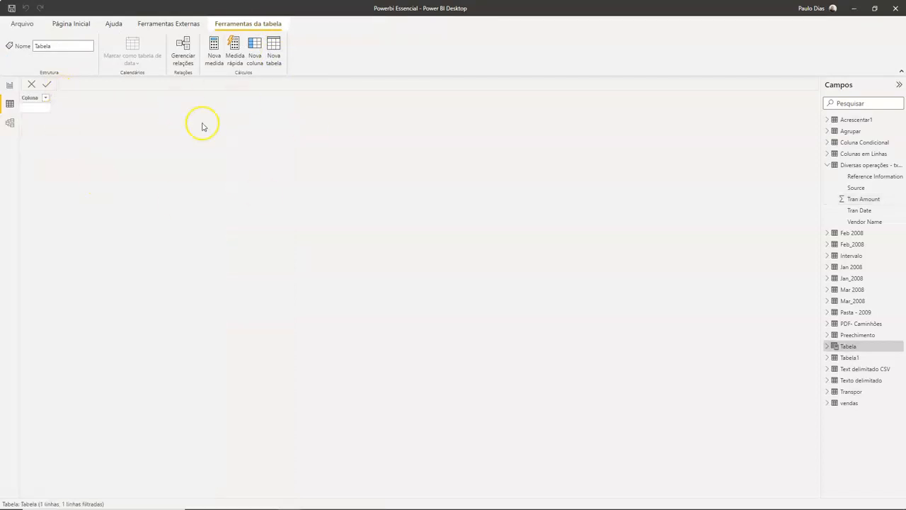
pyautogui.write('cale')
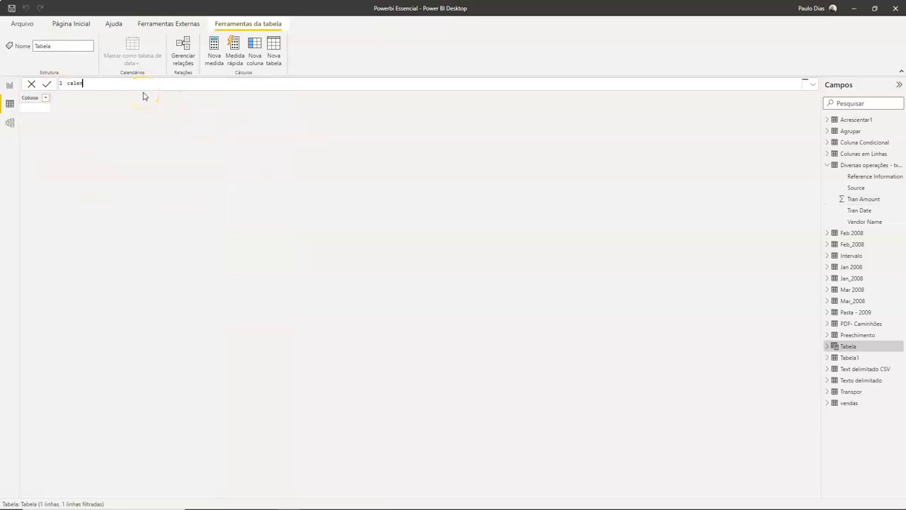
pyautogui.write('ndario = cale')
pyautogui.press('Down')
pyautogui.press('Tab')
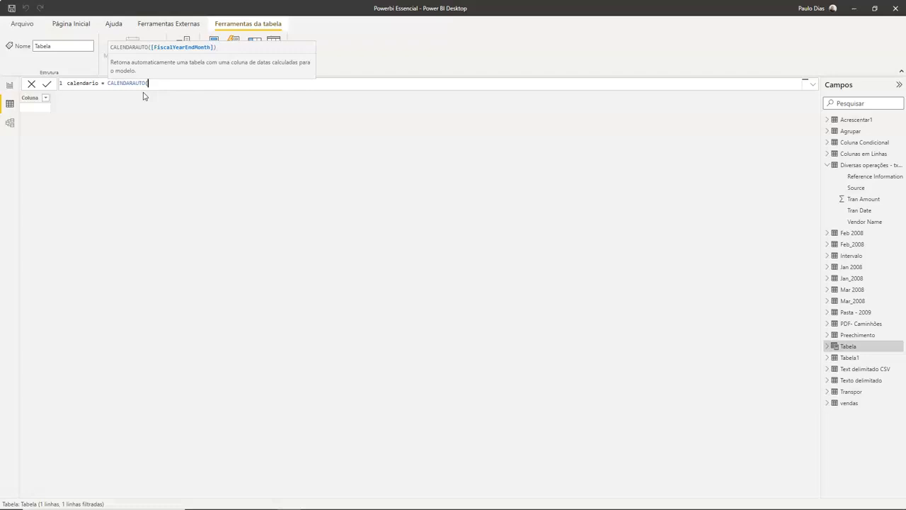
pyautogui.write(')')
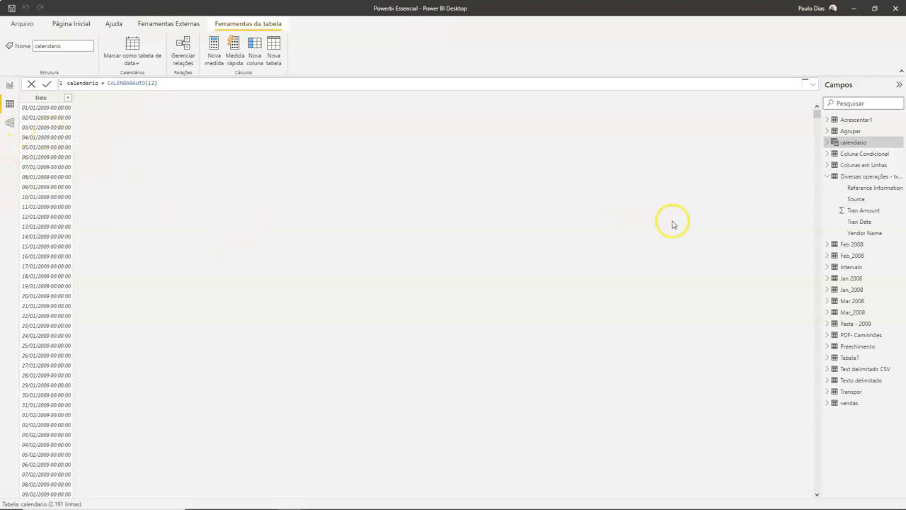
# Step: Examine the first and last dates of the calendario table and open the model view with all tables
pyautogui.moveTo(850, 147)
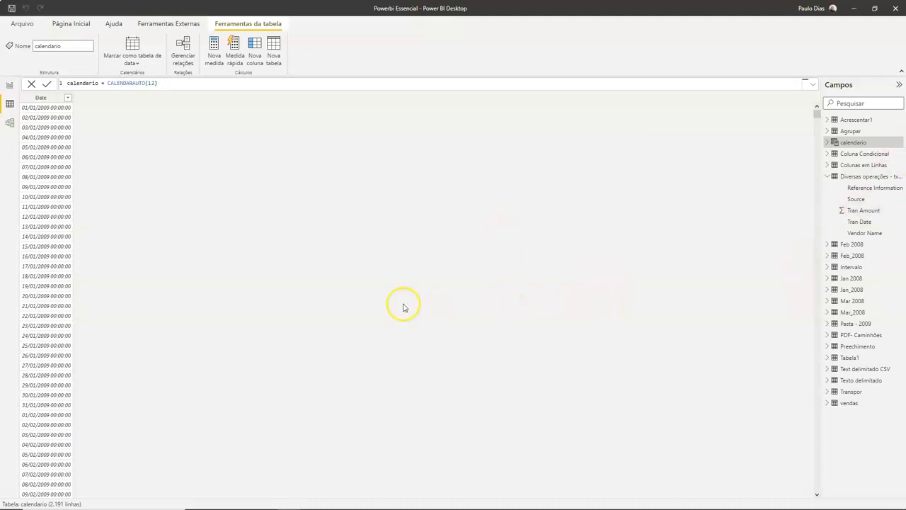
pyautogui.moveTo(817, 112); pyautogui.dragTo(815, 502)
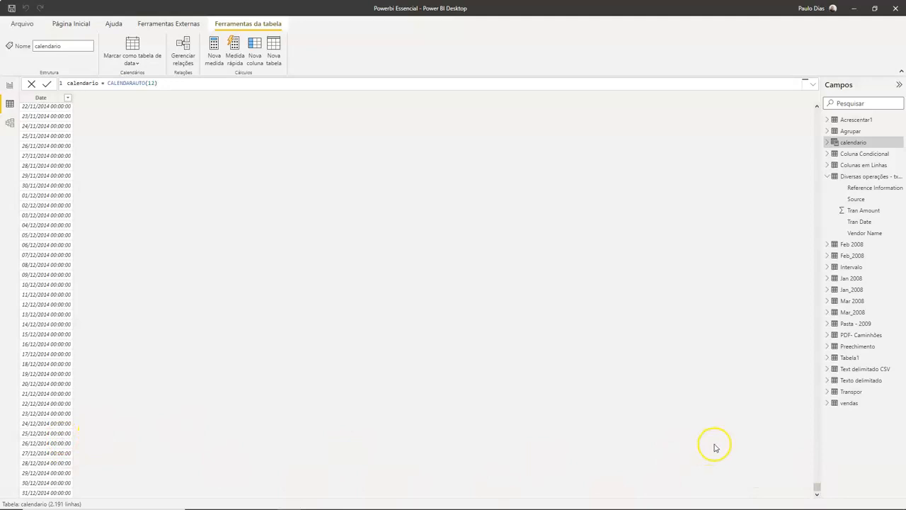
pyautogui.moveTo(817, 496); pyautogui.dragTo(106, 89)
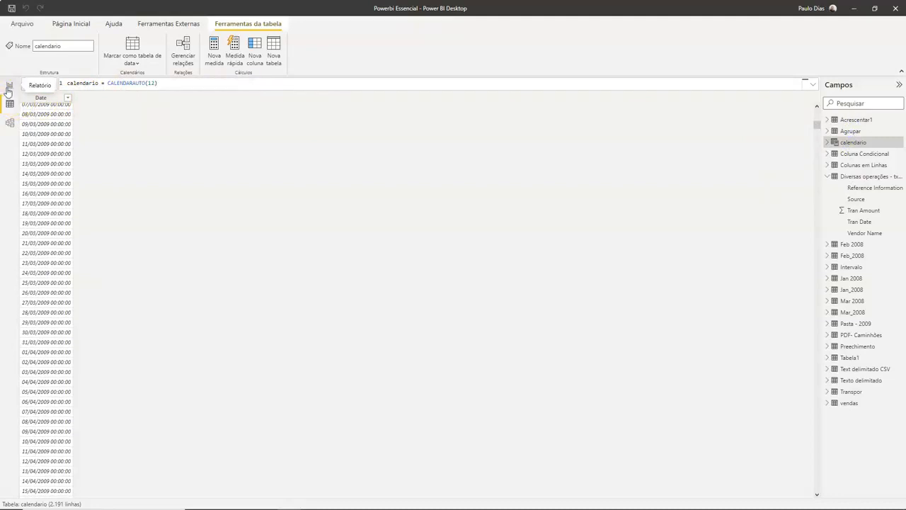
pyautogui.click(10, 125)
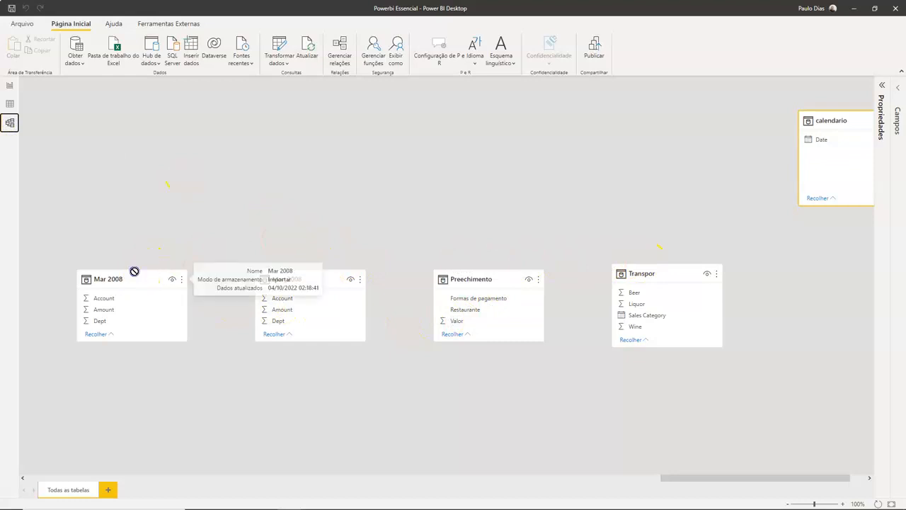
# Step: Rearrange the Mar 2008, Mar_2008, Preechimento and Transpor tables into a compact two-by-two group in the all-tables diagram
pyautogui.moveTo(135, 271); pyautogui.dragTo(150, 113)
pyautogui.moveTo(286, 278); pyautogui.dragTo(59, 270)
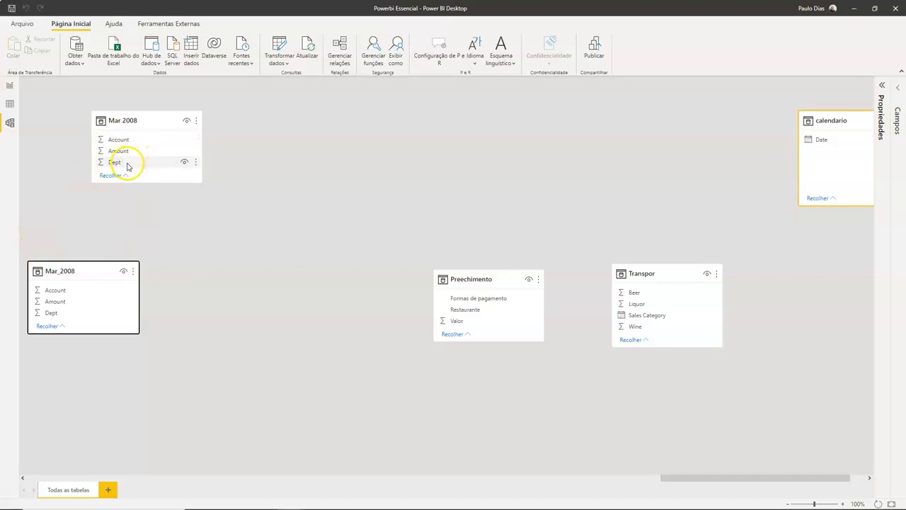
pyautogui.moveTo(164, 123); pyautogui.dragTo(103, 116)
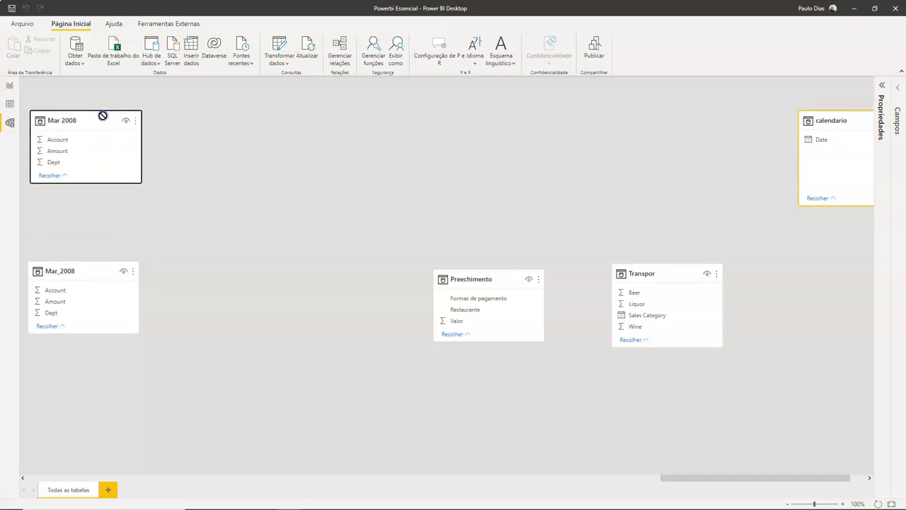
pyautogui.moveTo(467, 275); pyautogui.dragTo(267, 269)
pyautogui.moveTo(640, 273); pyautogui.dragTo(277, 125)
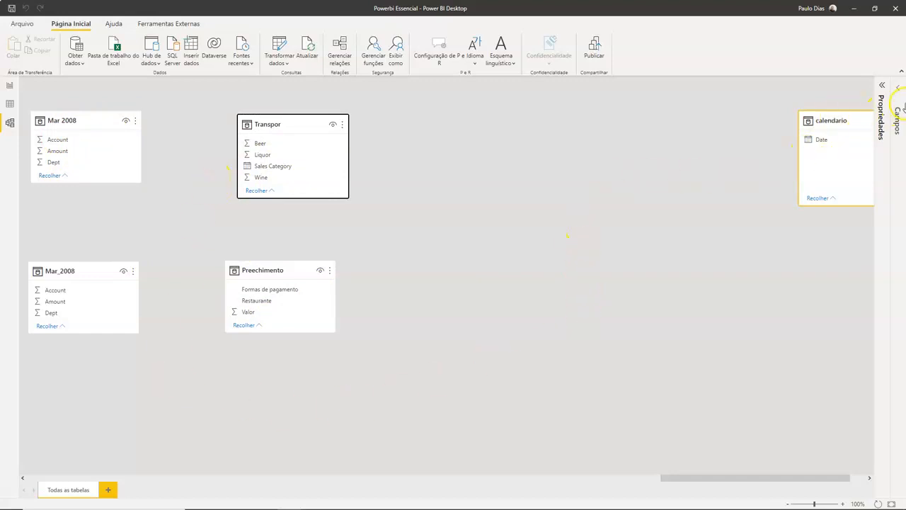
# Step: Show the field list and create a new model layout with the Jan 2008 and Mar 2008 tables side by side
pyautogui.click(898, 88)
pyautogui.click(810, 227)
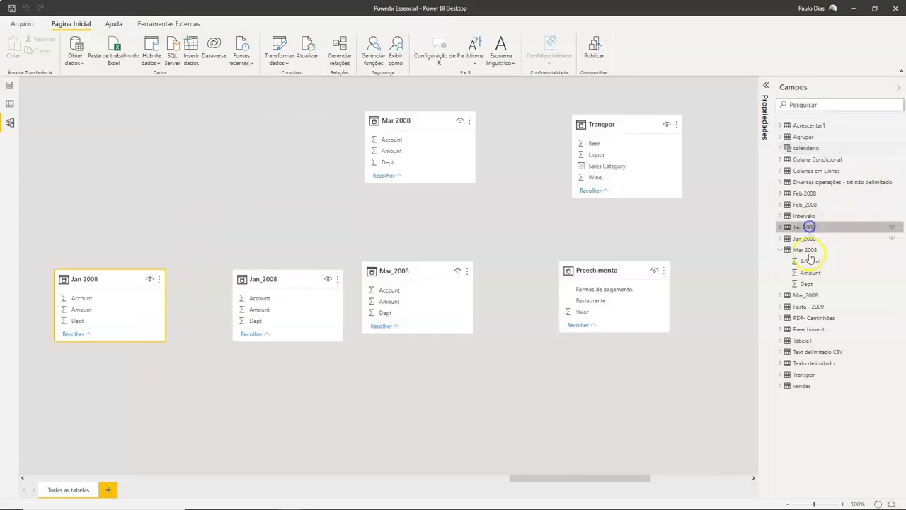
pyautogui.click(109, 491)
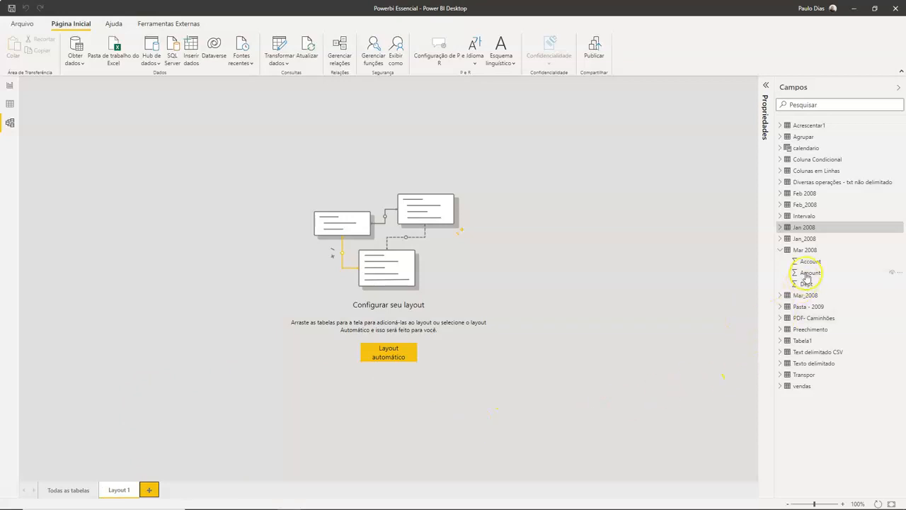
pyautogui.moveTo(809, 233); pyautogui.dragTo(192, 170)
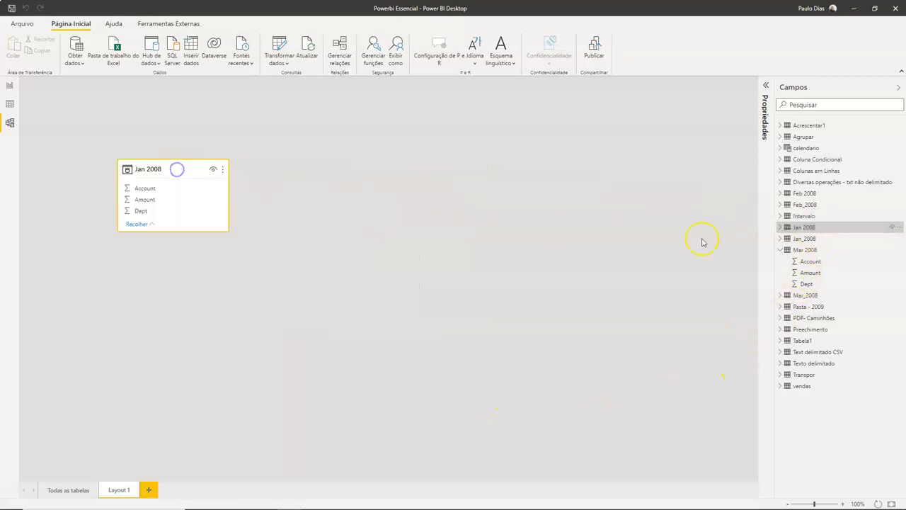
pyautogui.moveTo(805, 250); pyautogui.dragTo(297, 174)
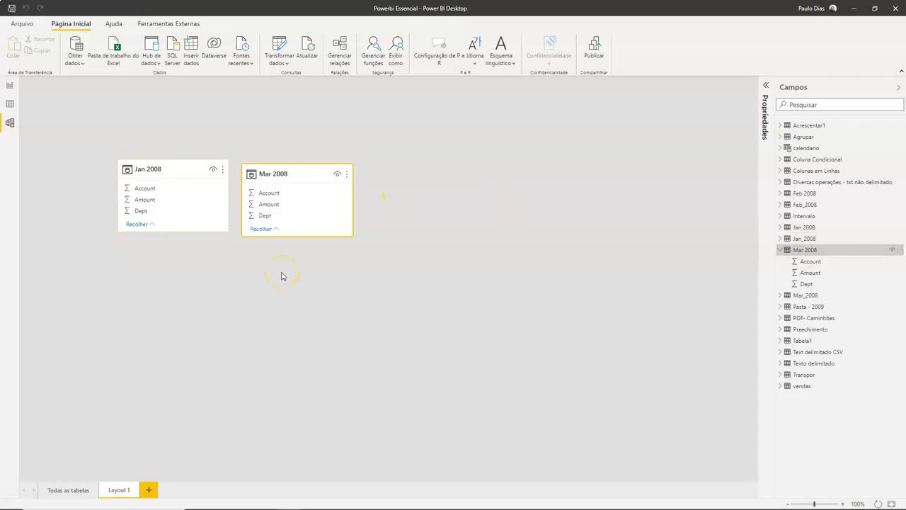
# Step: Create a many-to-many relationship between Jan 2008 and Mar 2008 on their Account columns, and space the two tables apart
pyautogui.moveTo(142, 212); pyautogui.dragTo(266, 217)
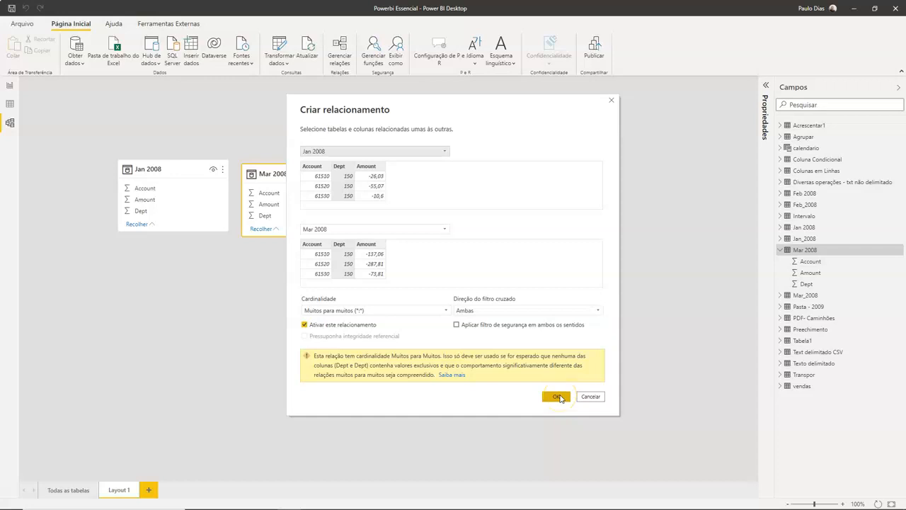
pyautogui.click(311, 166)
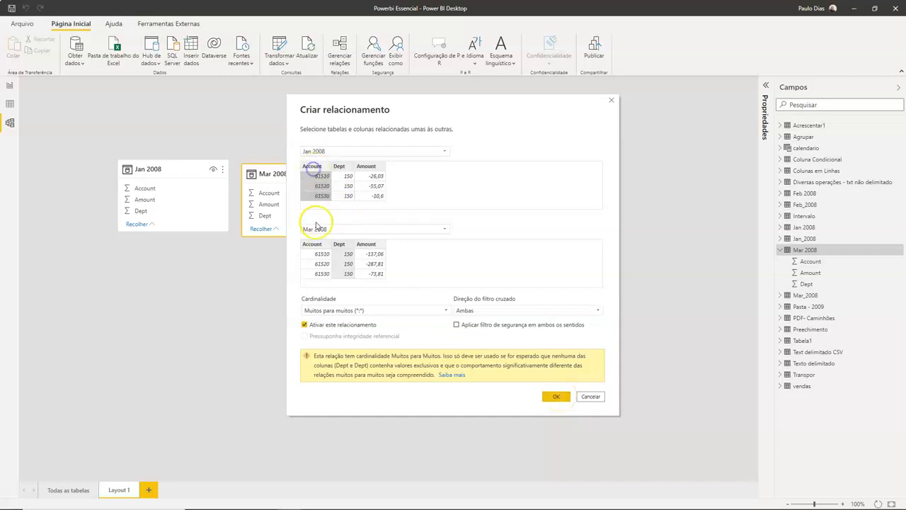
pyautogui.click(319, 249)
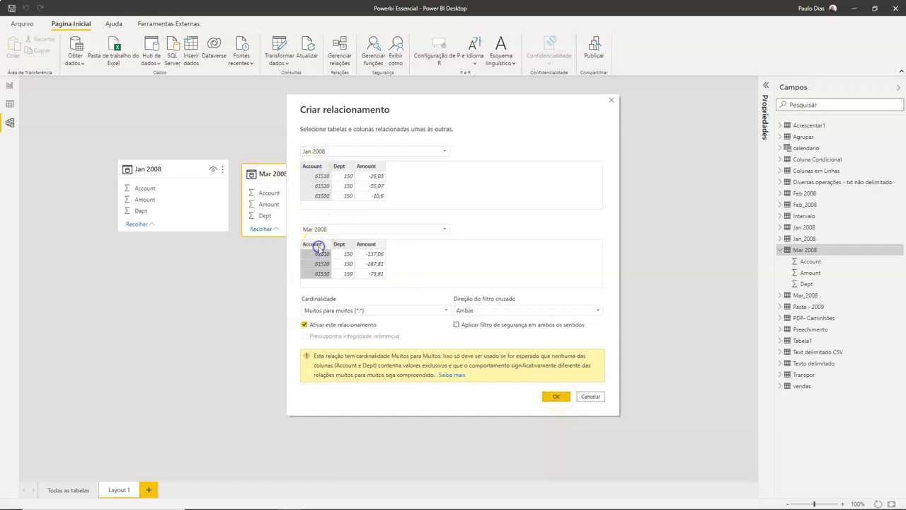
pyautogui.click(555, 398)
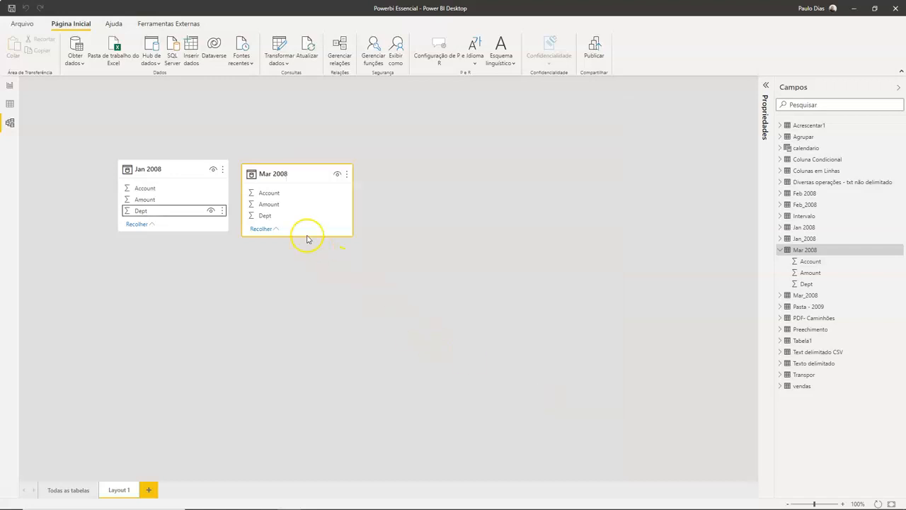
pyautogui.moveTo(295, 177); pyautogui.dragTo(416, 184)
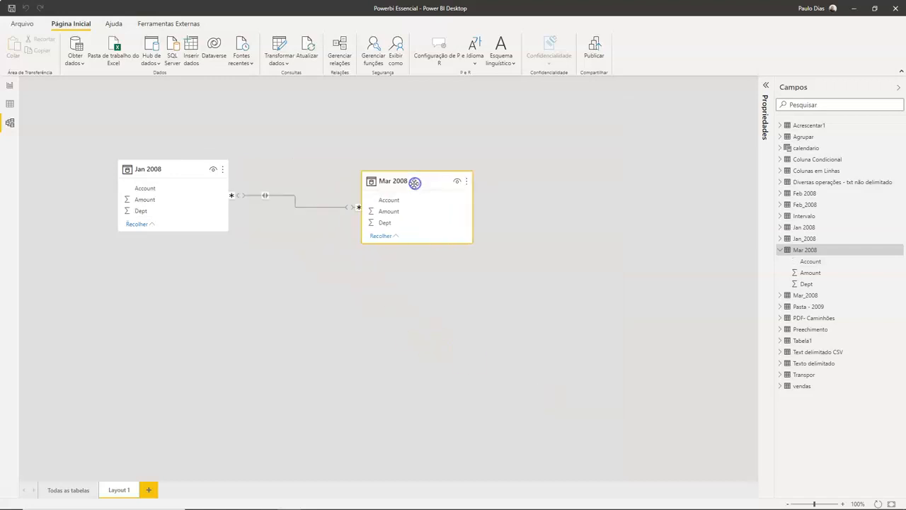
pyautogui.moveTo(174, 163); pyautogui.dragTo(125, 180)
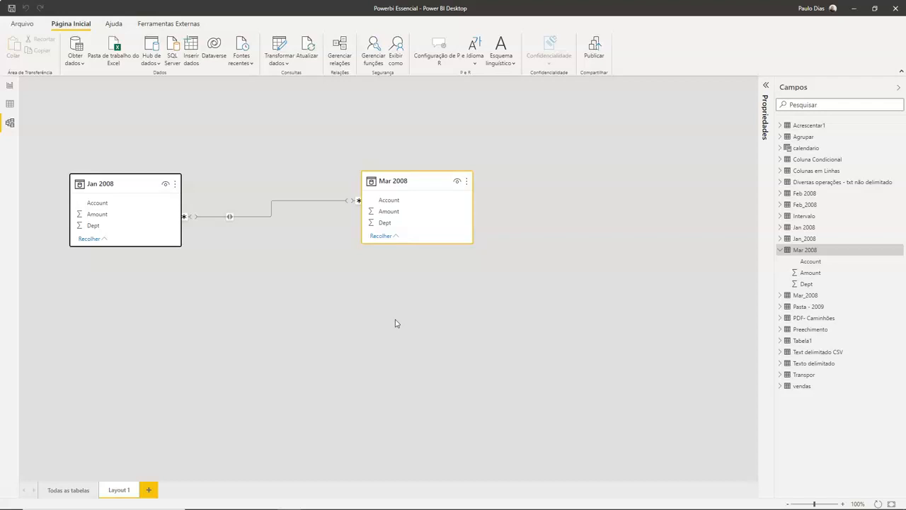
# Step: Examine the Mar 2008 table's properties, including its description, synonyms, advanced settings and the row label and key column options
pyautogui.click(765, 85)
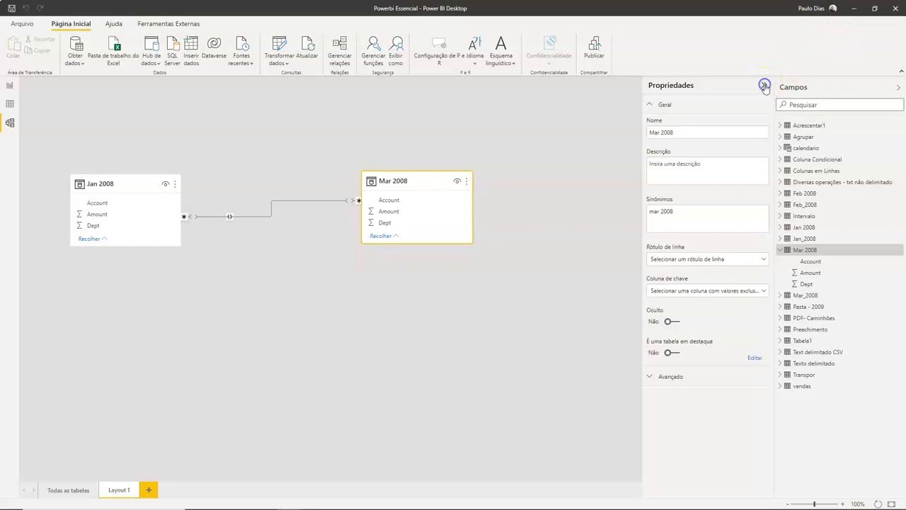
pyautogui.click(677, 178)
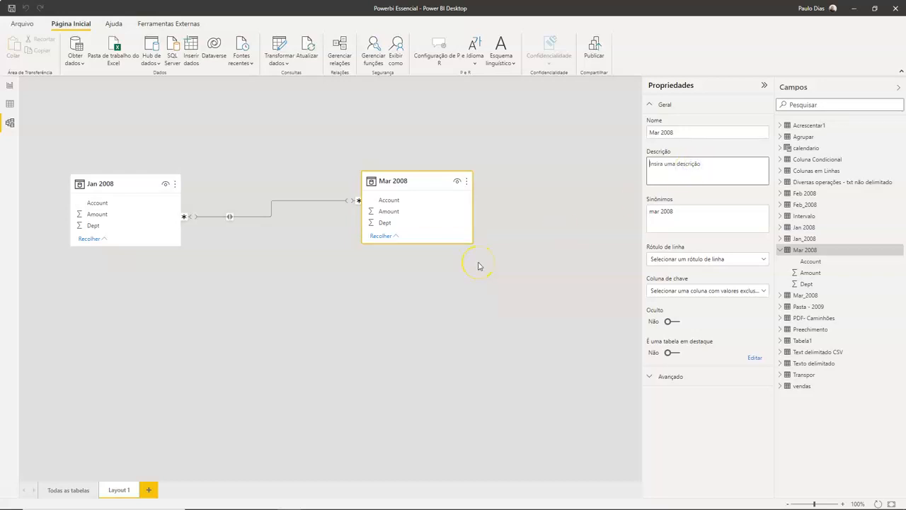
pyautogui.click(649, 376)
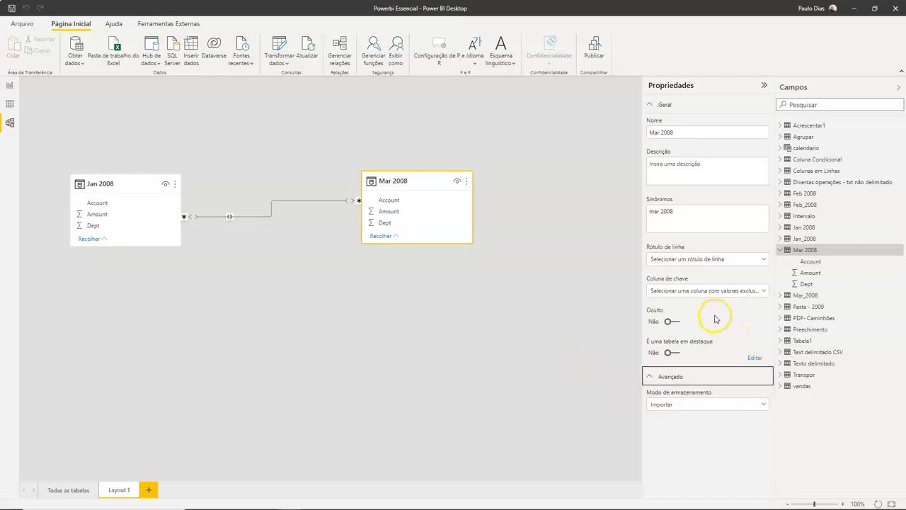
pyautogui.click(733, 290)
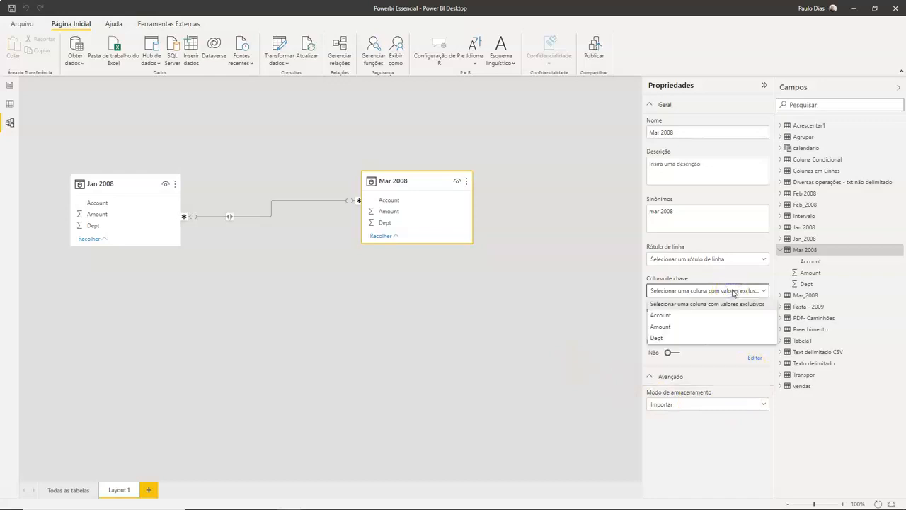
pyautogui.click(692, 260)
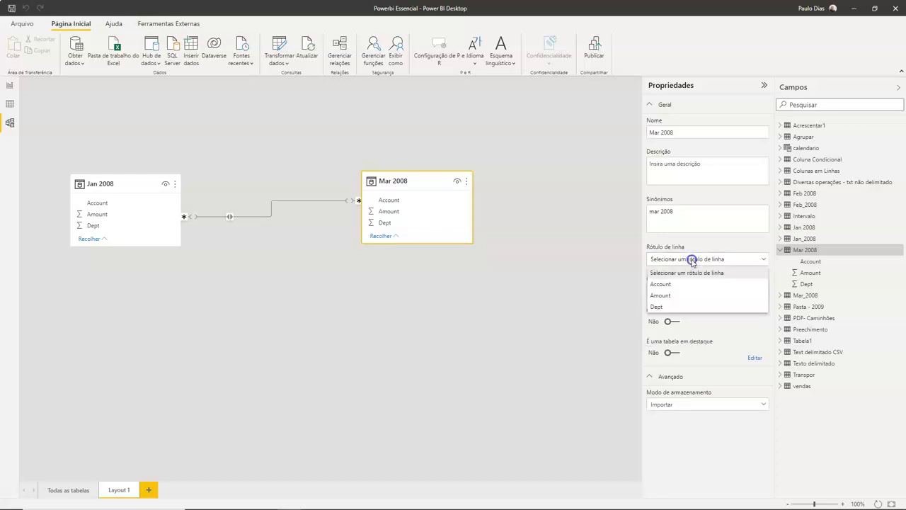
pyautogui.click(692, 214)
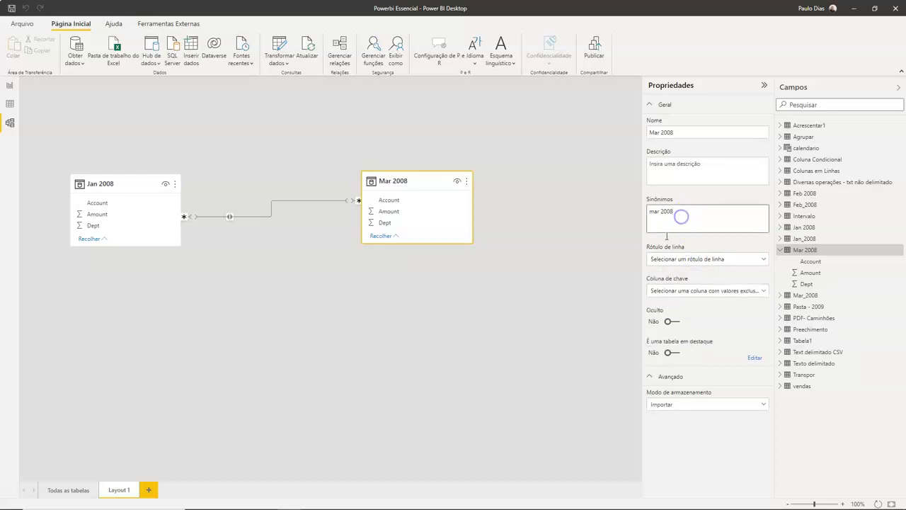
# Step: Open the featured table configuration for Mar 2008 and cancel it, and hide the table and unhide it again
pyautogui.click(670, 353)
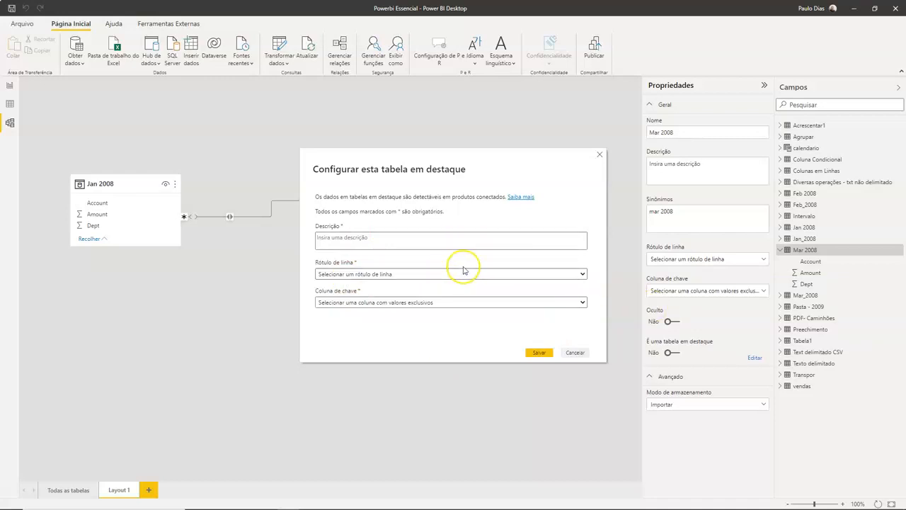
pyautogui.click(574, 354)
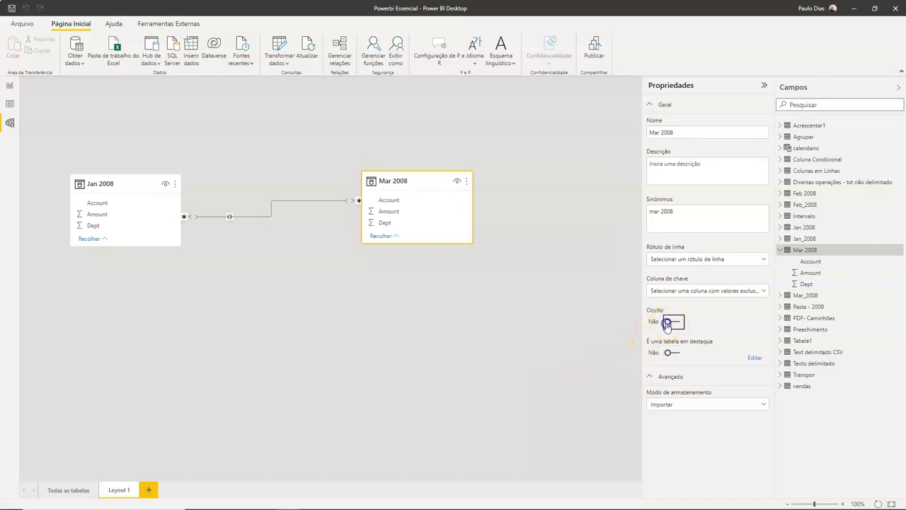
pyautogui.click(667, 323)
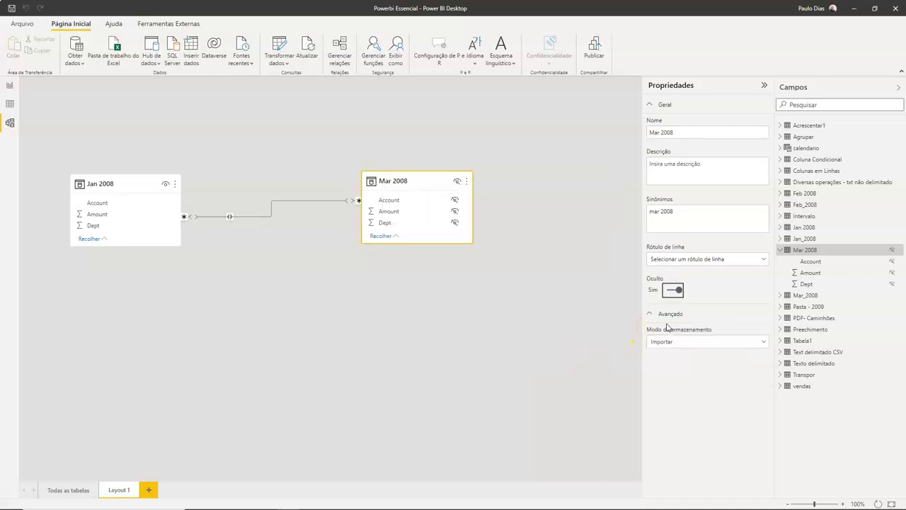
pyautogui.click(678, 291)
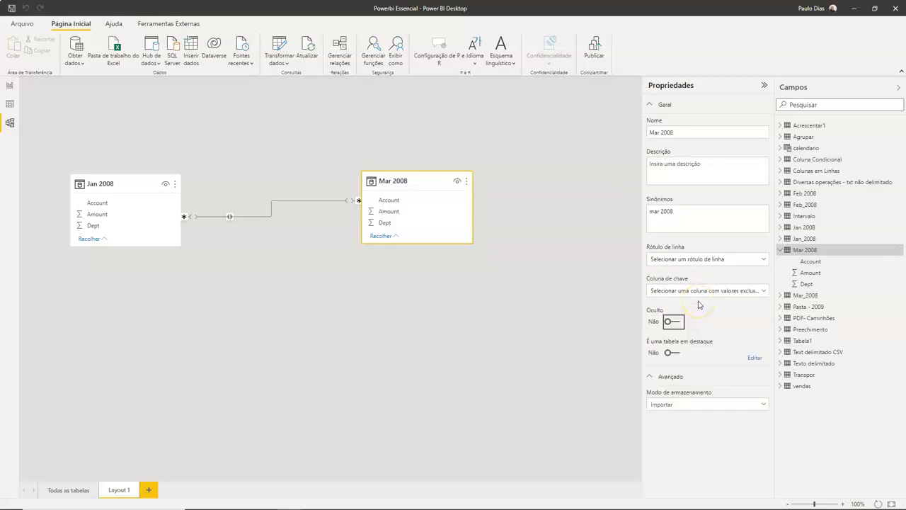
# Step: View the storage mode options of the Mar 2008 table and close the list without changing the mode
pyautogui.click(678, 405)
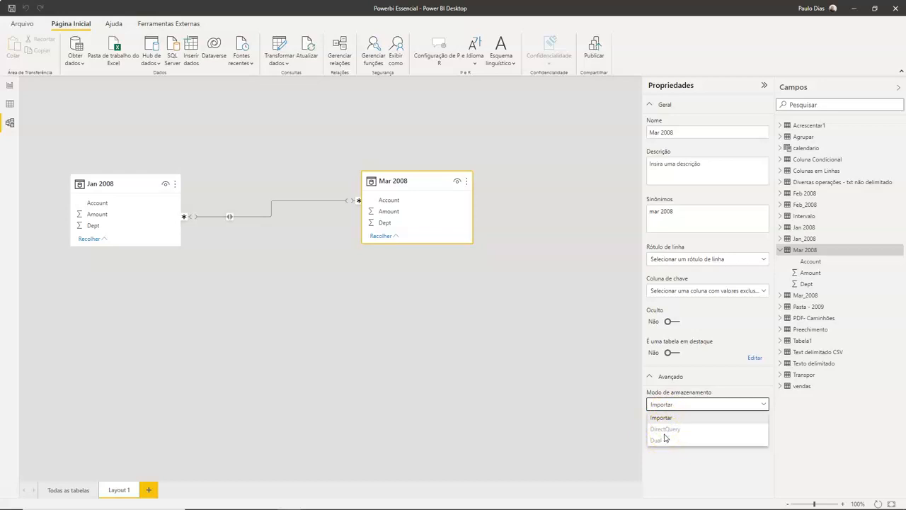
pyautogui.click(569, 291)
pyautogui.click(498, 300)
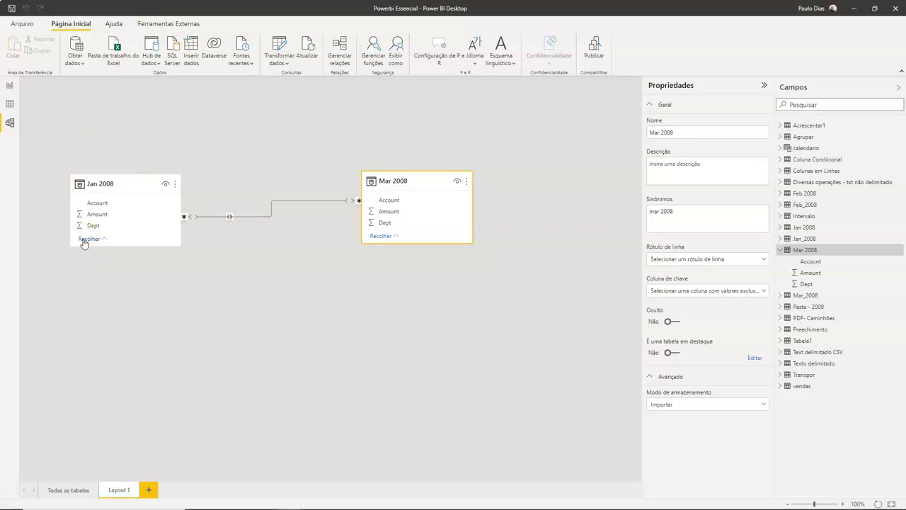
# Step: Switch to the Interface Powerbi Desktop presentation slide to check its topics, and return to Power BI Desktop
pyautogui.hotkey('alt', 'Tab')
pyautogui.hotkey('alt', 'Tab')
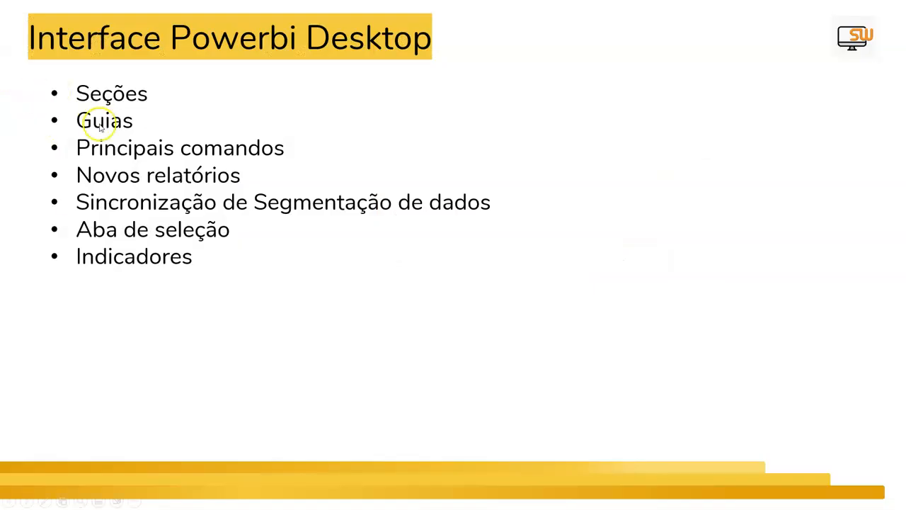
pyautogui.hotkey('alt', 'Tab')
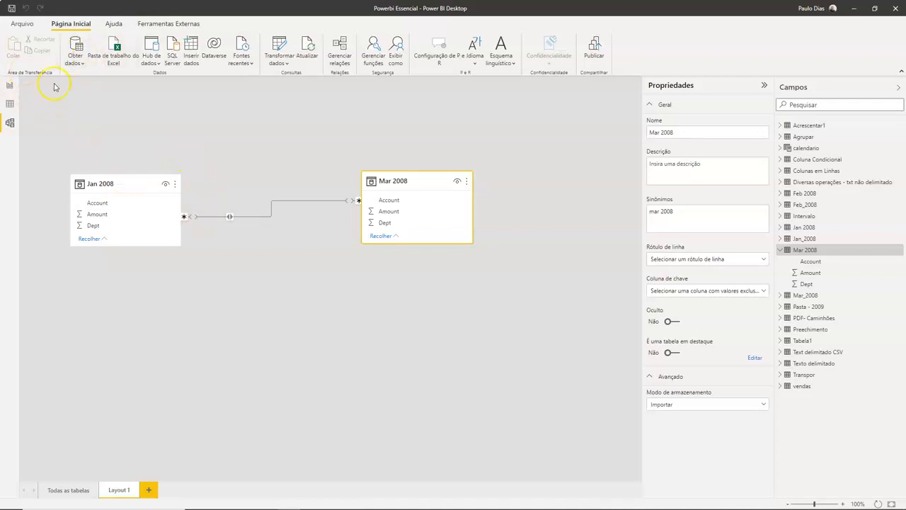
# Step: Look through the report, data and model views, and return to the report view
pyautogui.click(10, 85)
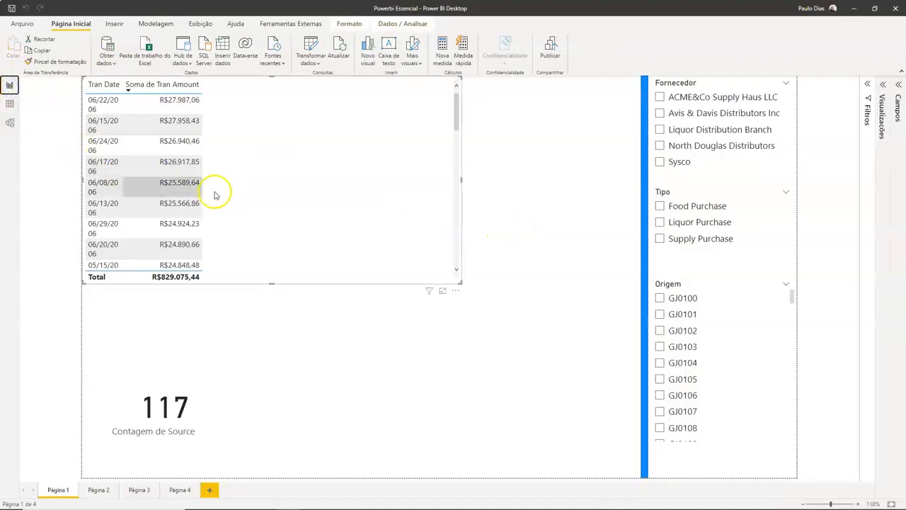
pyautogui.click(10, 105)
pyautogui.click(10, 124)
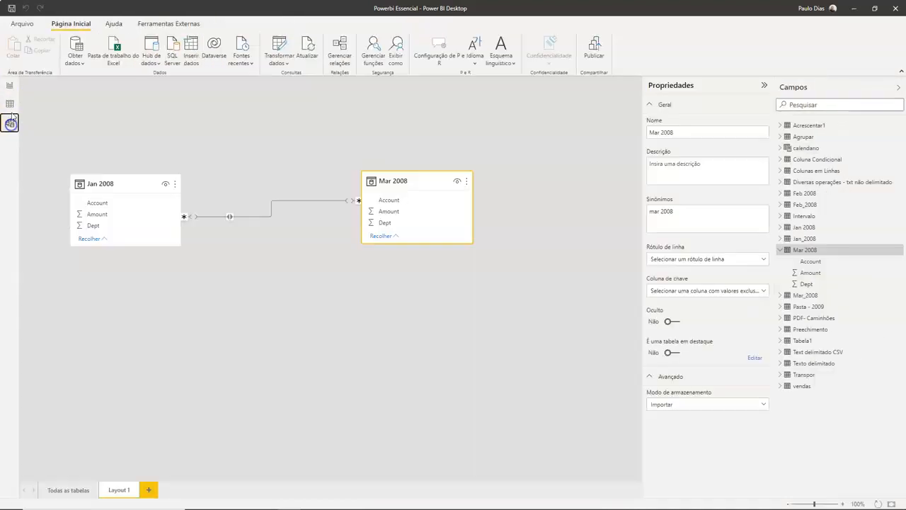
pyautogui.click(10, 85)
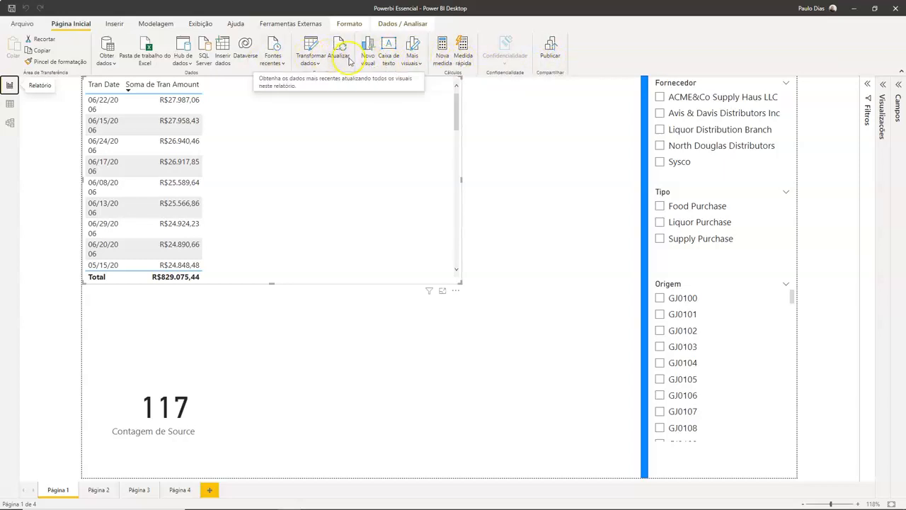
# Step: View the list of common data sources, and open the manual table entry window and cancel it
pyautogui.click(114, 69)
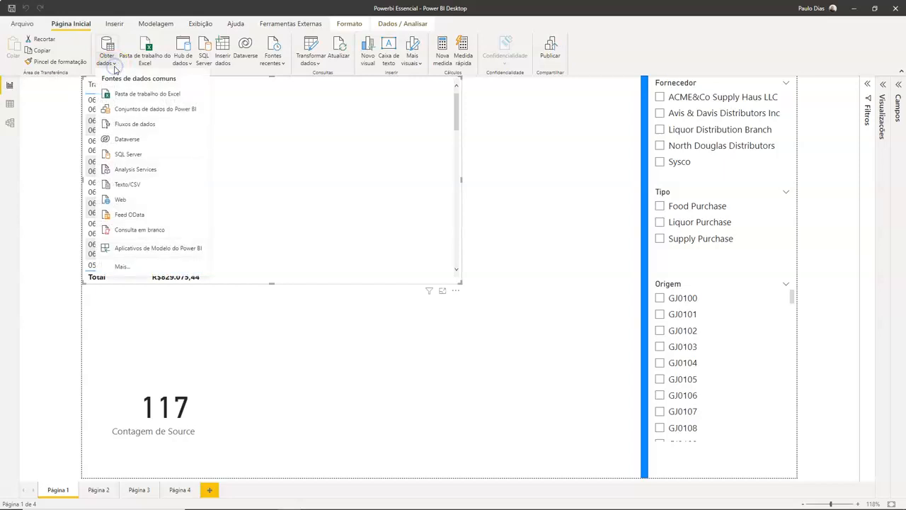
pyautogui.click(115, 69)
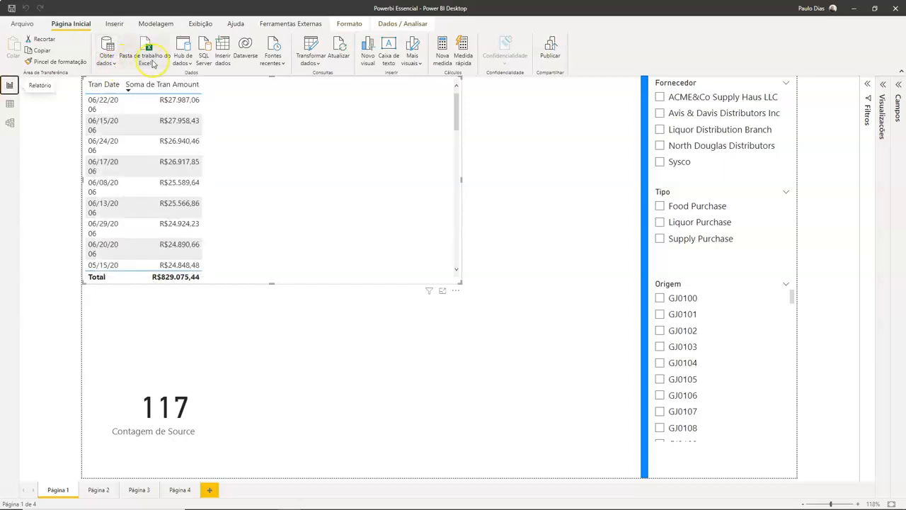
pyautogui.click(224, 63)
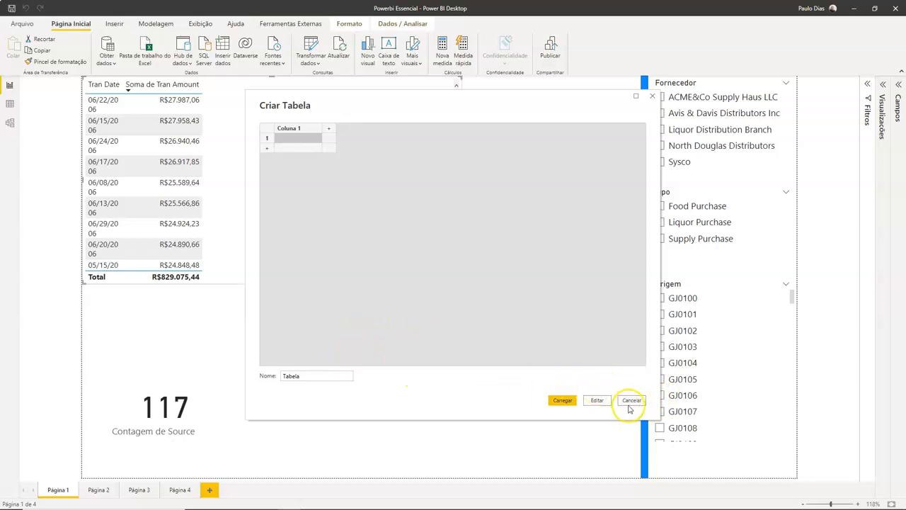
pyautogui.click(631, 400)
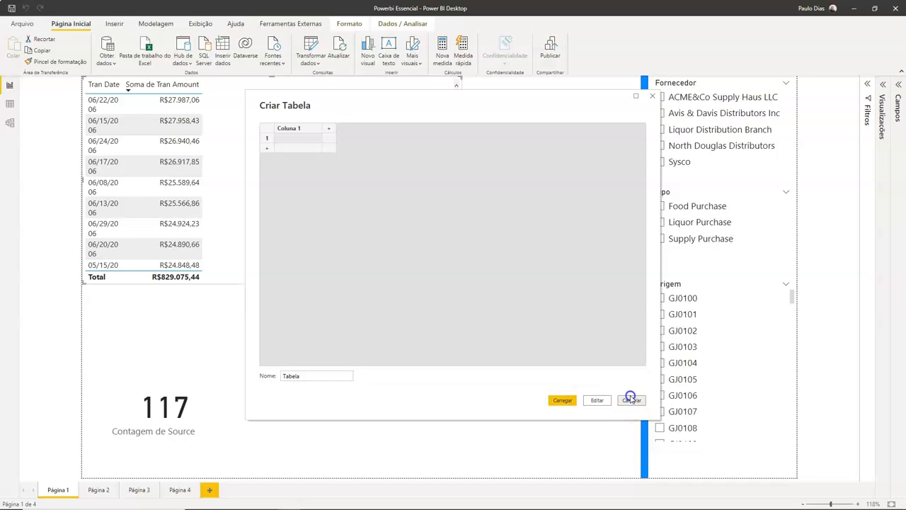
pyautogui.click(631, 400)
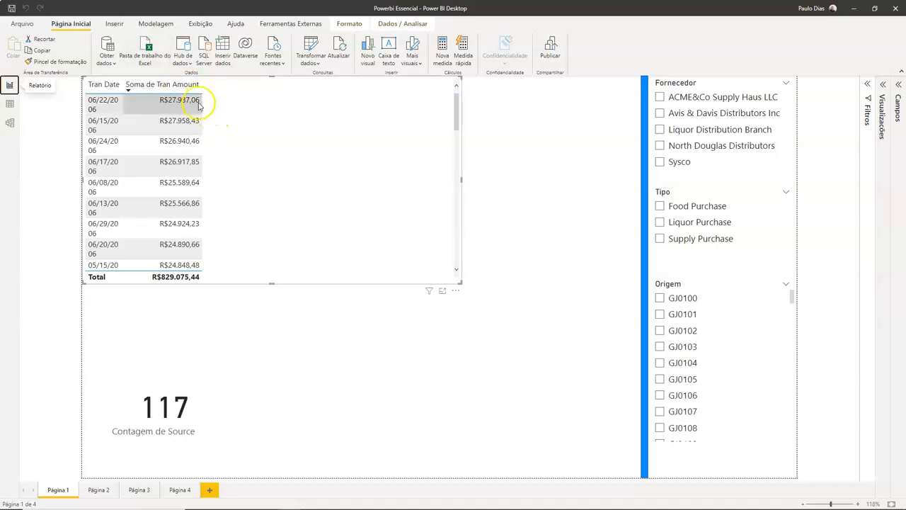
# Step: Start a manually entered table and name its first column Categoria
pyautogui.click(227, 64)
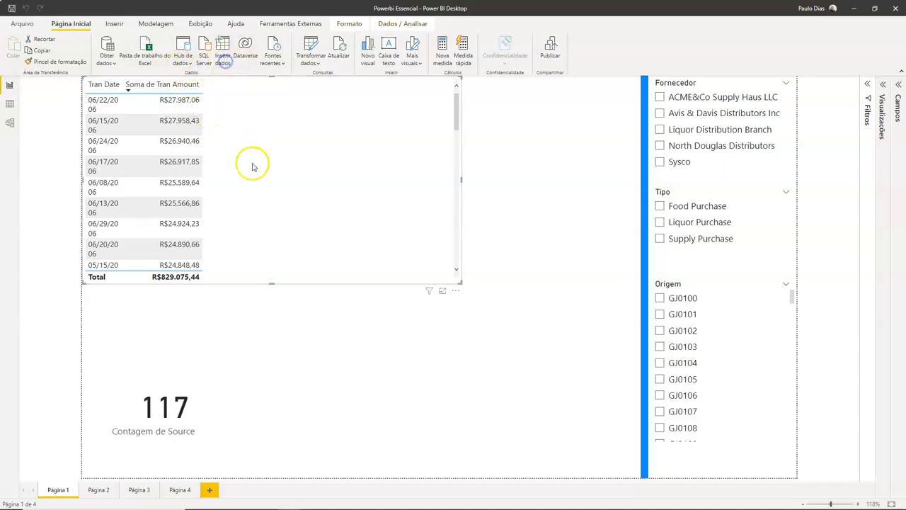
pyautogui.moveTo(303, 376); pyautogui.dragTo(267, 375)
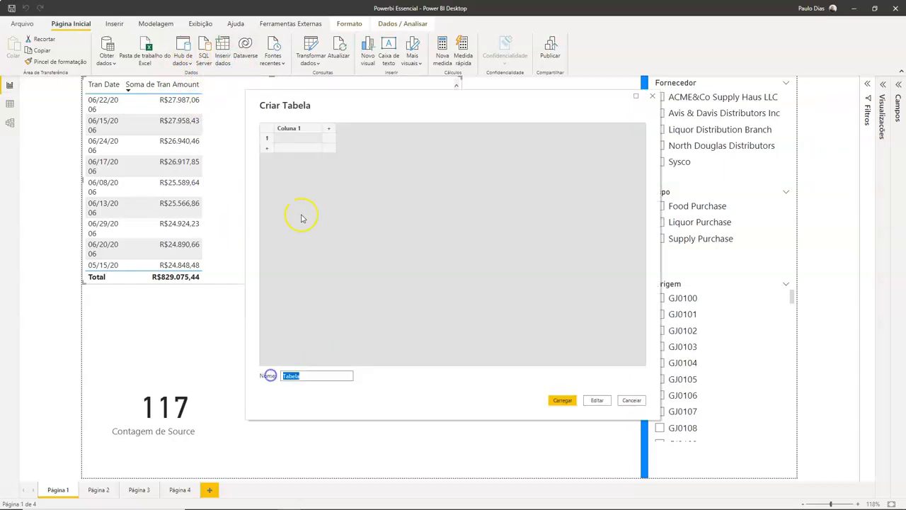
pyautogui.click(291, 130)
pyautogui.doubleClick(291, 130)
pyautogui.write('C')
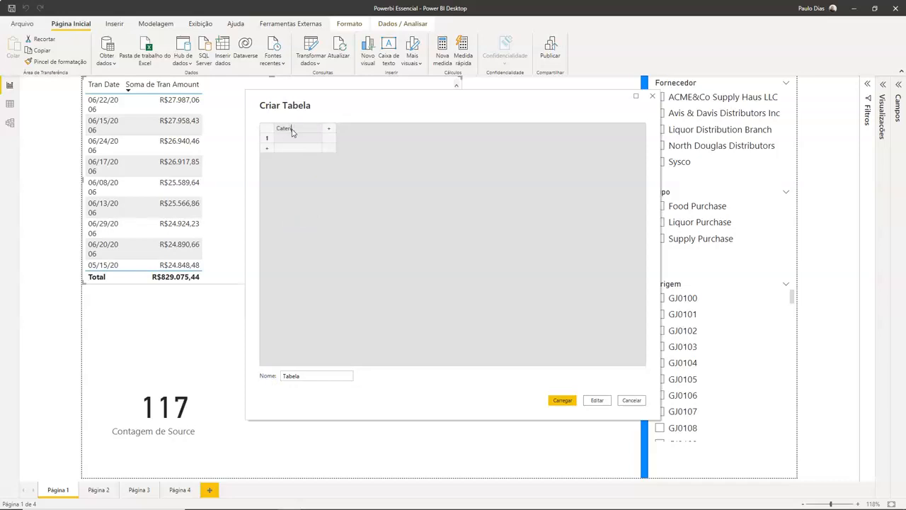
pyautogui.write('ategoria')
pyautogui.press('Return')
# Step: Fill the Categoria column with the rows Vendas, Outsourcing, BPO and Locação
pyautogui.click(297, 138)
pyautogui.write('Vendas')
pyautogui.press('Return')
pyautogui.click(299, 151)
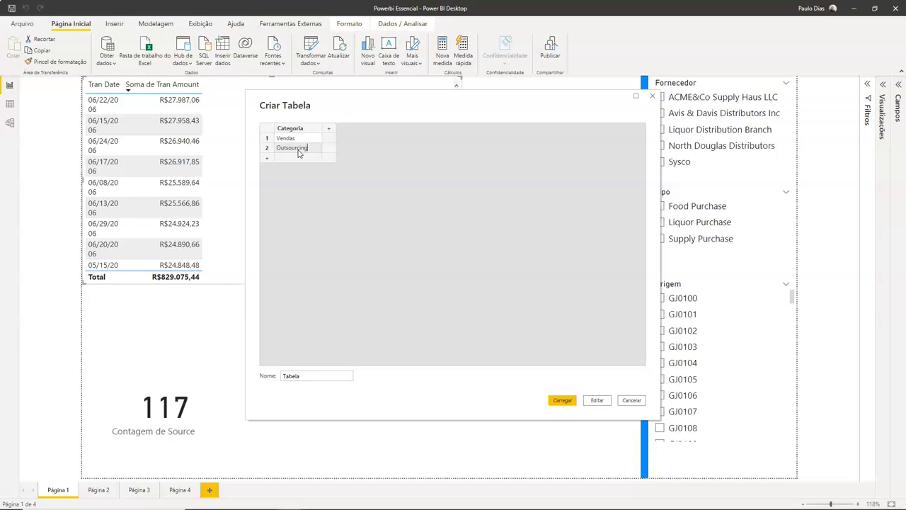
pyautogui.press('Return')
pyautogui.click(295, 162)
pyautogui.write('S')
pyautogui.click(295, 167)
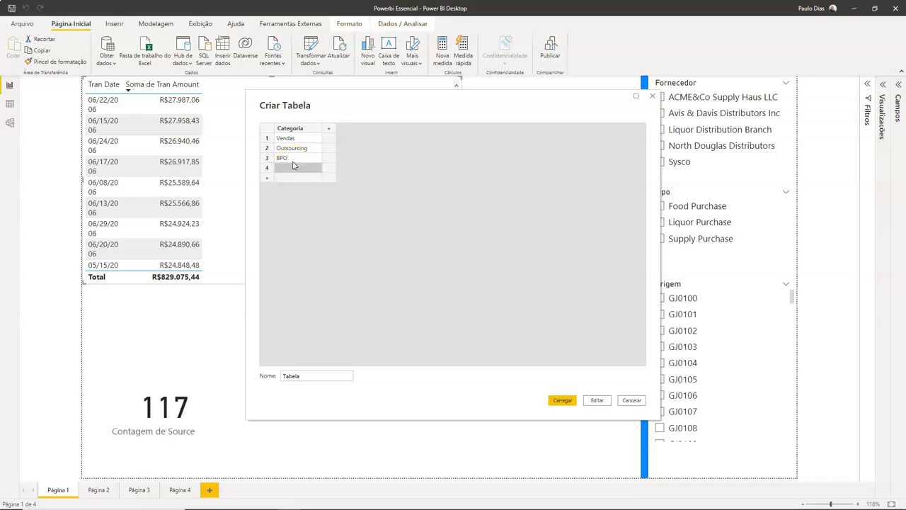
pyautogui.write('Locação')
pyautogui.press('Return')
# Step: Name the new table Categorias and load it into the model
pyautogui.doubleClick(318, 376)
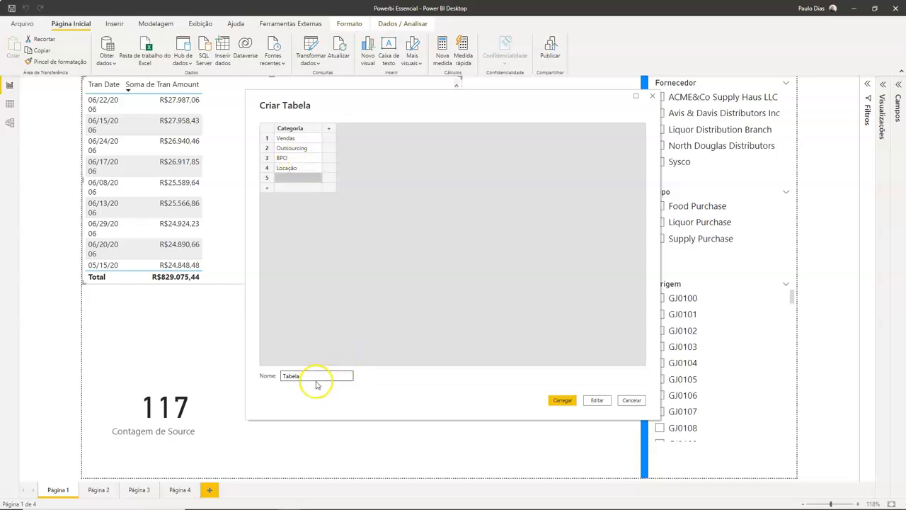
pyautogui.write('Categorias')
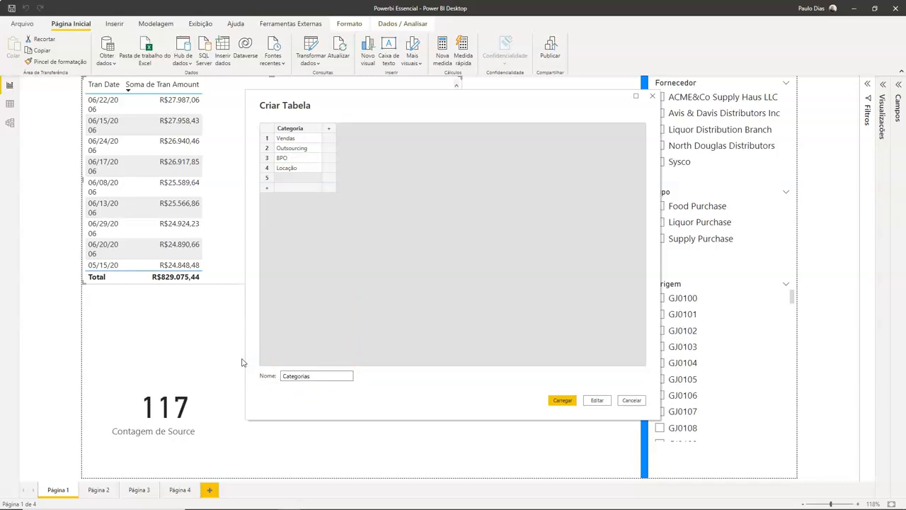
pyautogui.press('Return')
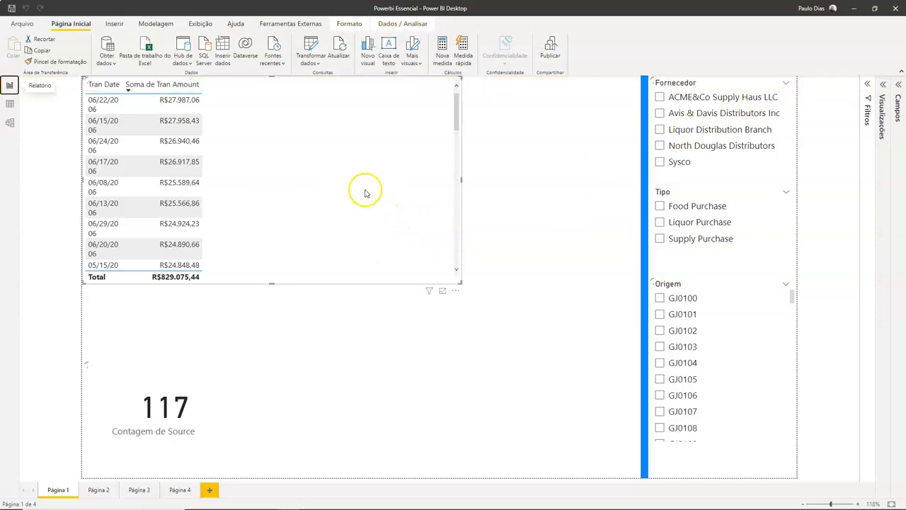
# Step: In Power Query, delete the Outsourcing row from the Categorias query's source table, and close and apply the changes
pyautogui.click(317, 56)
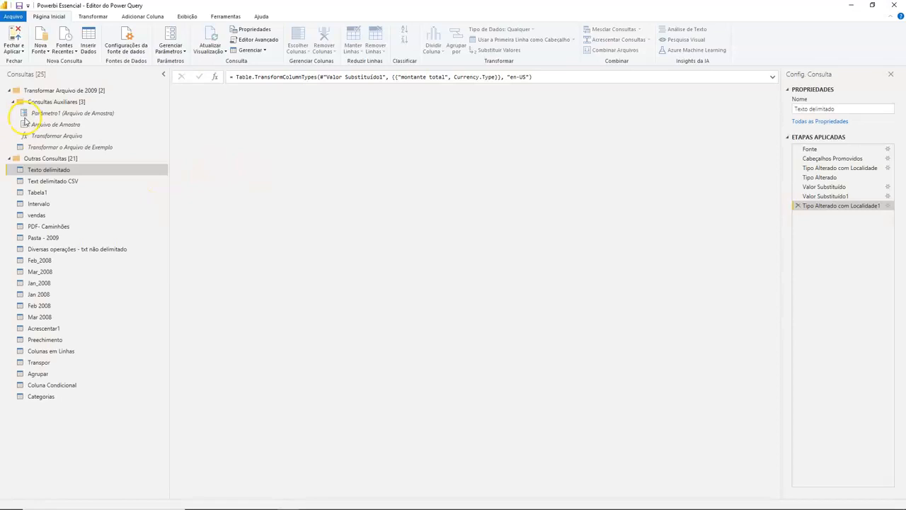
pyautogui.click(40, 397)
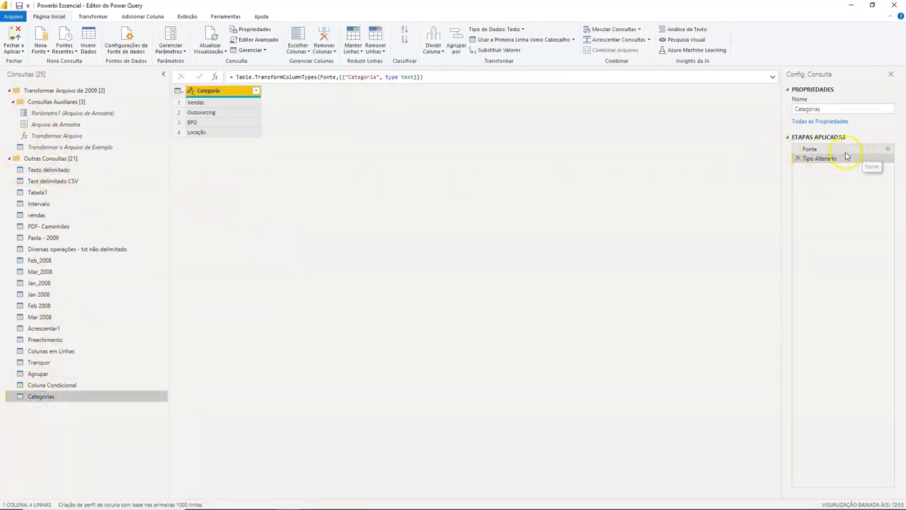
pyautogui.click(831, 150)
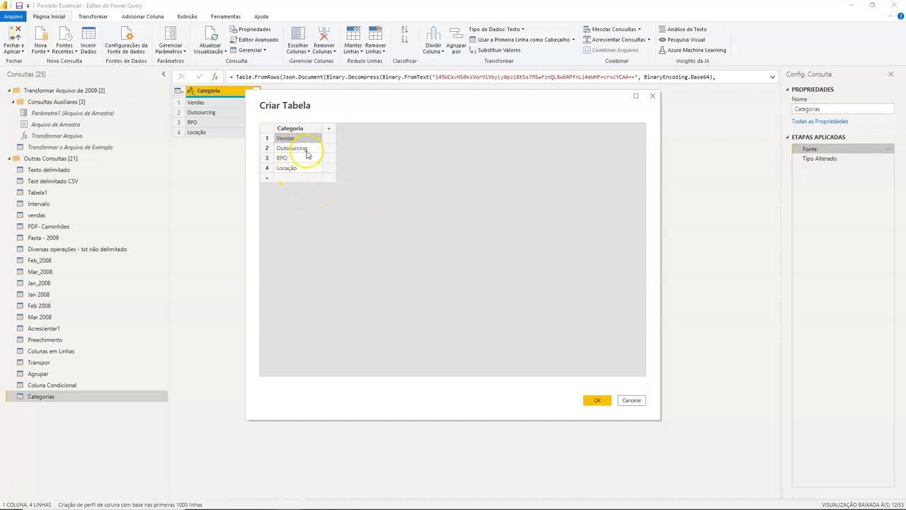
pyautogui.click(305, 150)
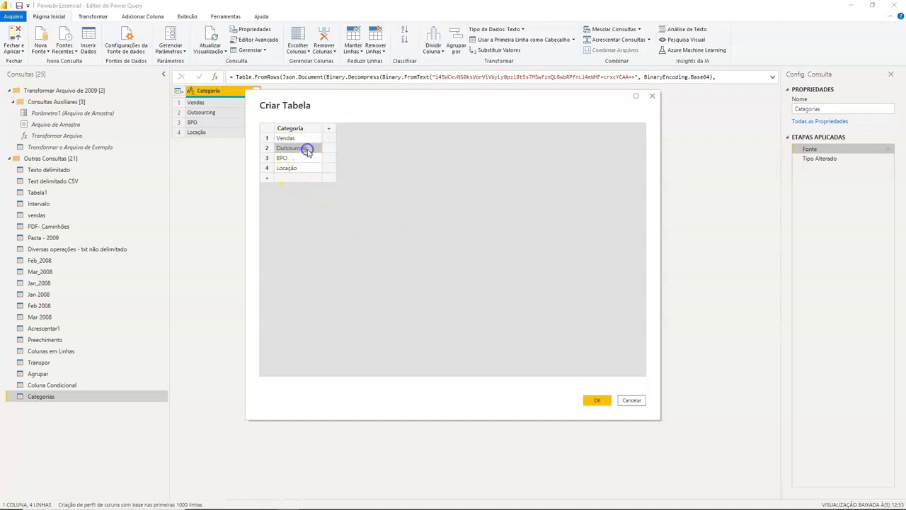
pyautogui.rightClick(268, 150)
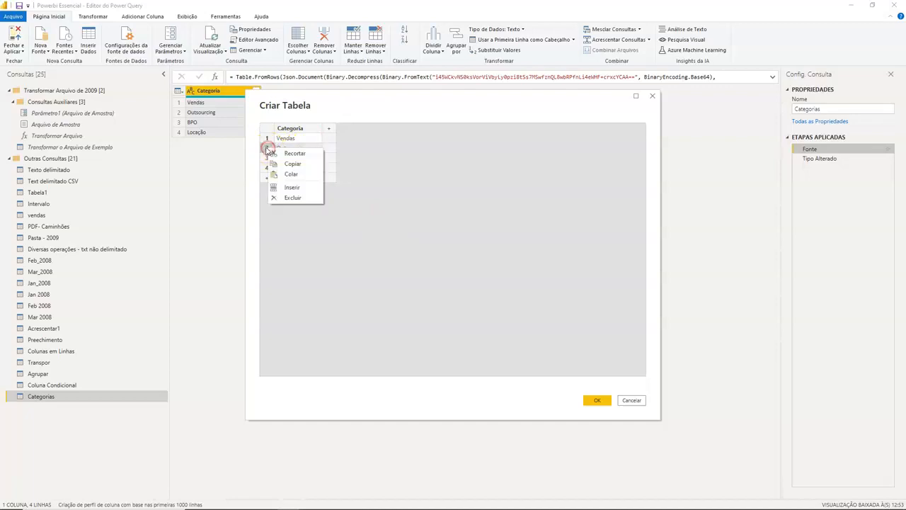
pyautogui.click(292, 197)
pyautogui.click(598, 400)
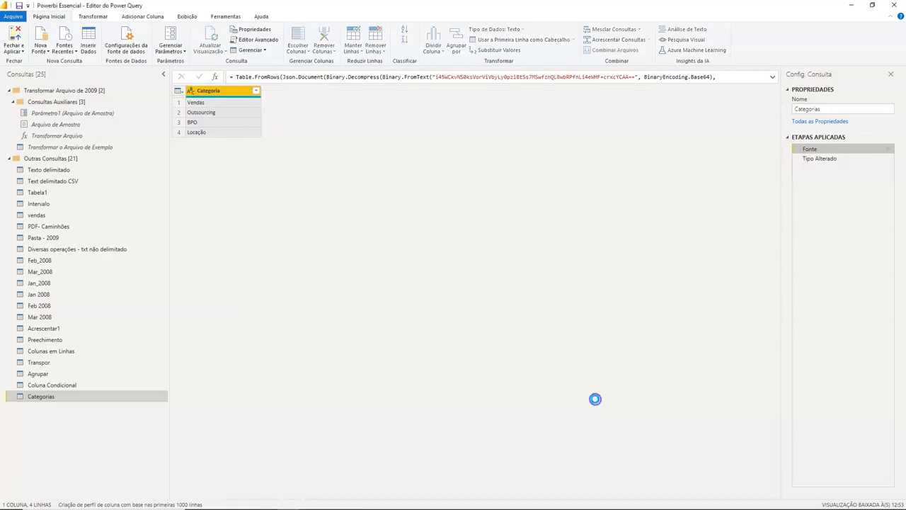
pyautogui.click(14, 37)
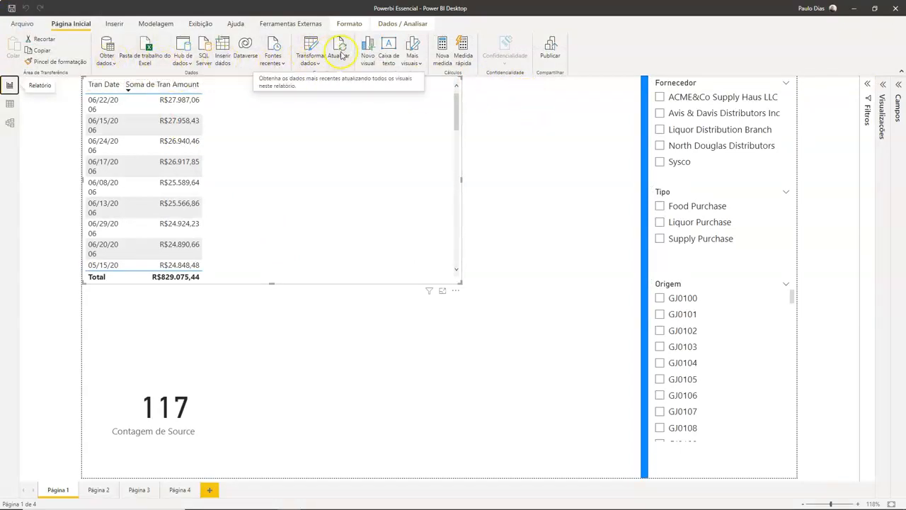
# Step: View the model's field list and the commands available for the Diversas operações table, and collapse the list again
pyautogui.click(897, 94)
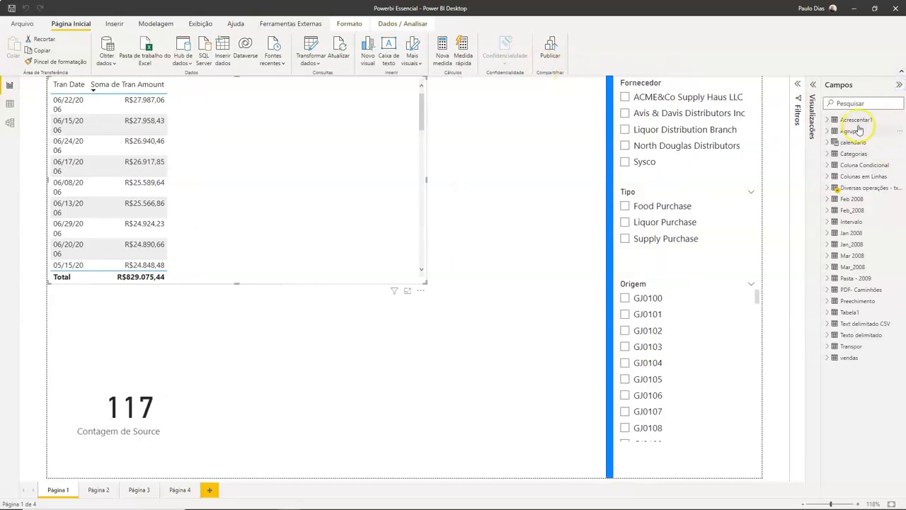
pyautogui.rightClick(855, 188)
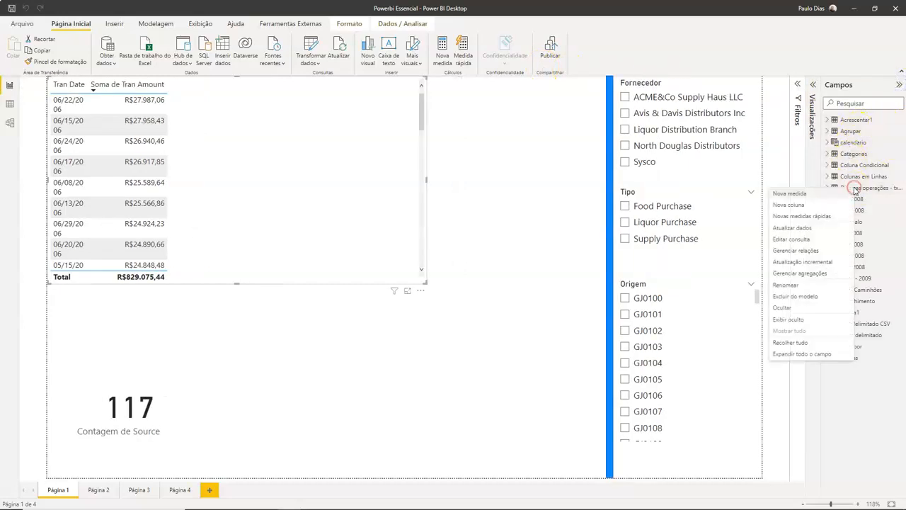
pyautogui.click(897, 86)
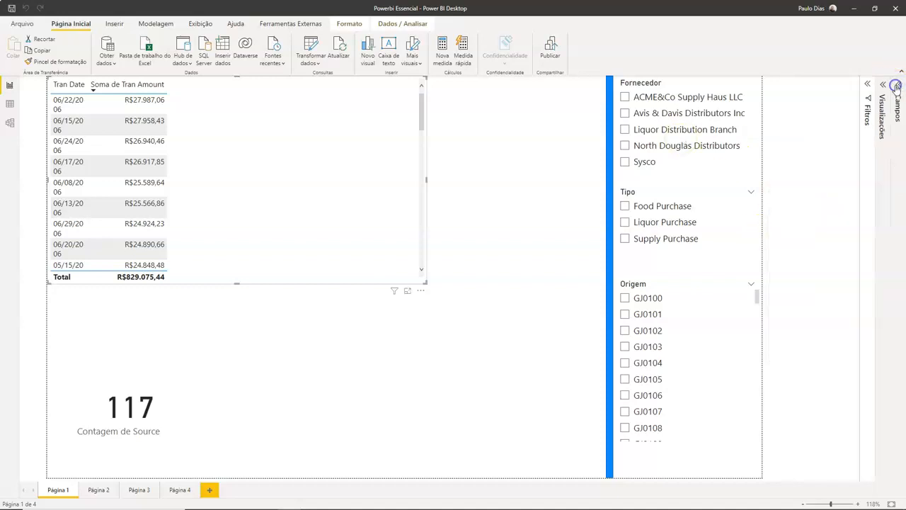
# Step: Save the report changes and publish the report to Meu workspace
pyautogui.click(557, 63)
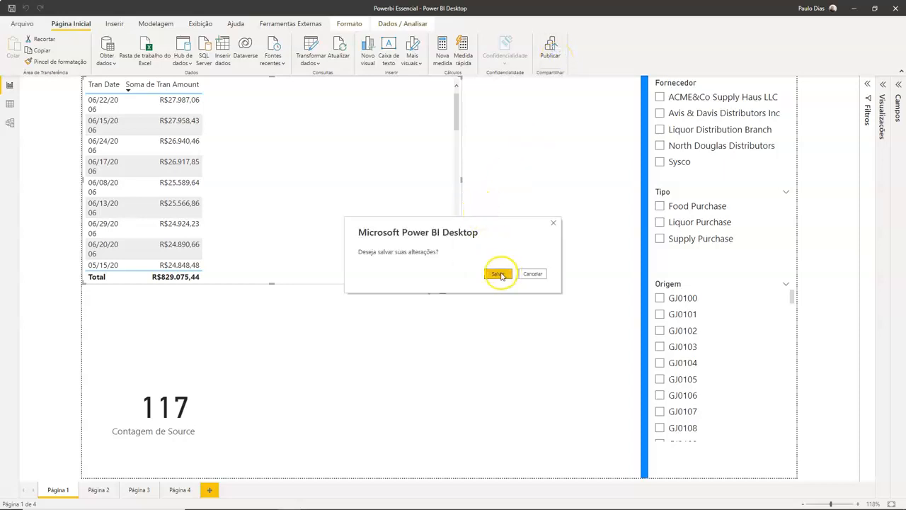
pyautogui.click(499, 275)
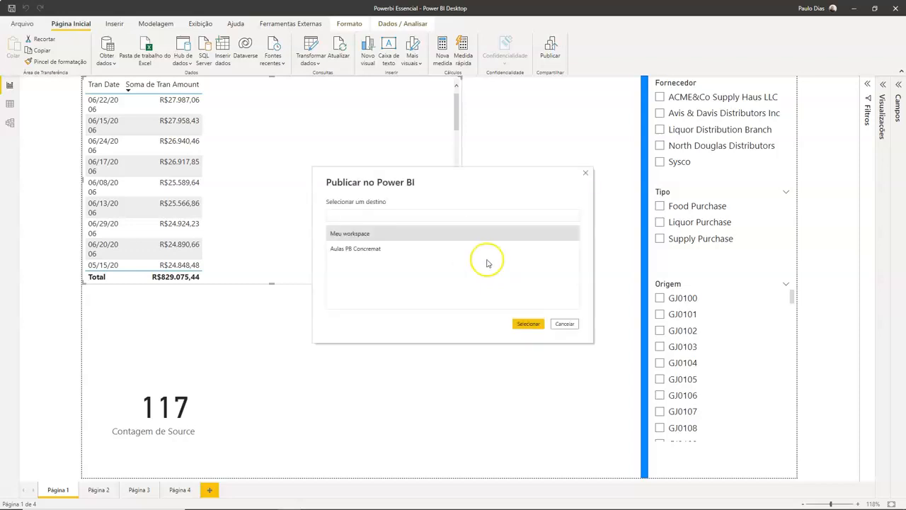
pyautogui.click(359, 235)
pyautogui.click(529, 324)
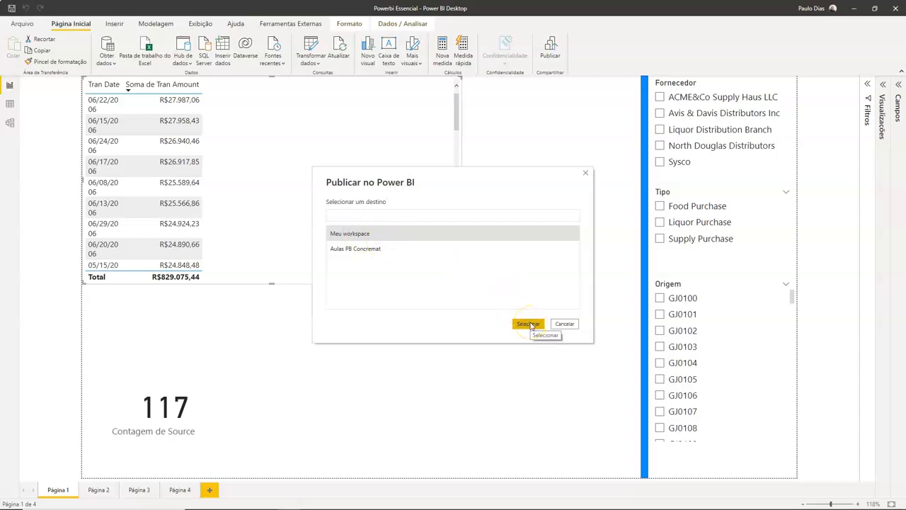
pyautogui.click(528, 324)
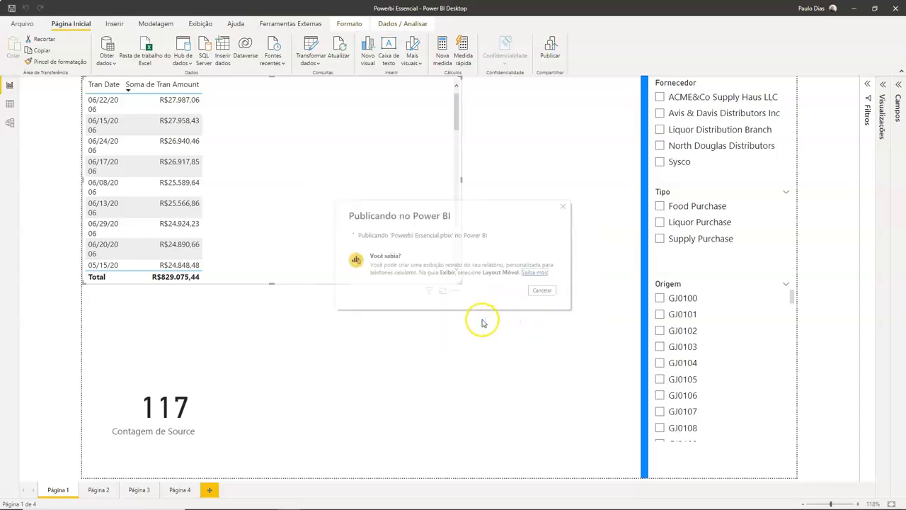
# Step: Open the published Powerbi Essencial.pbix in the Power BI service, and dismiss the publishing message in Power BI Desktop
pyautogui.click(492, 309)
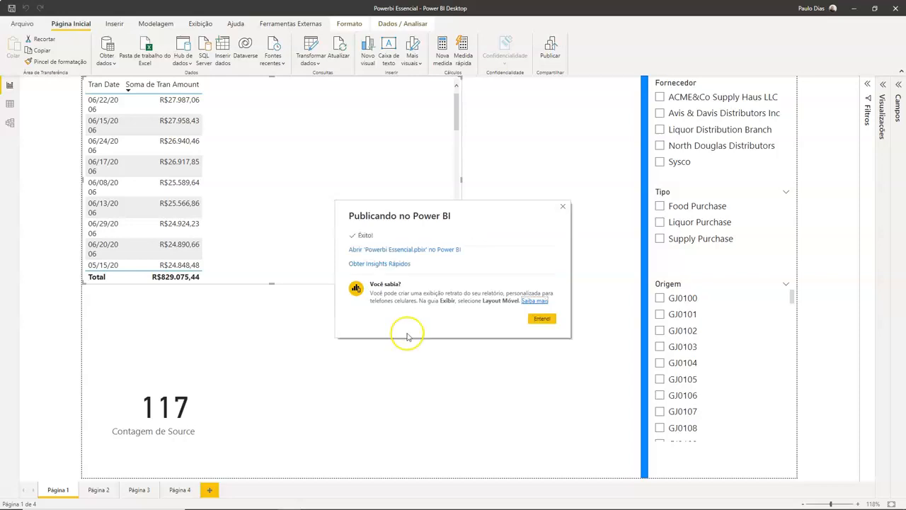
pyautogui.click(404, 253)
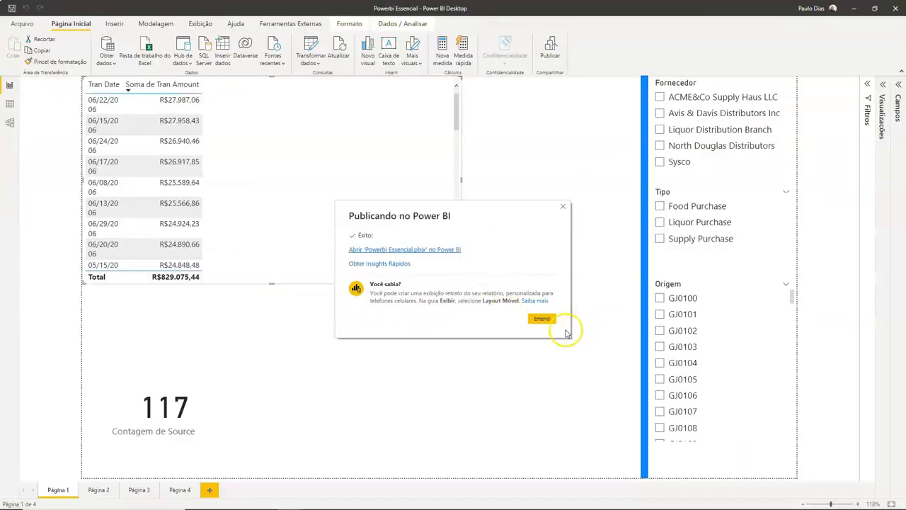
pyautogui.click(543, 319)
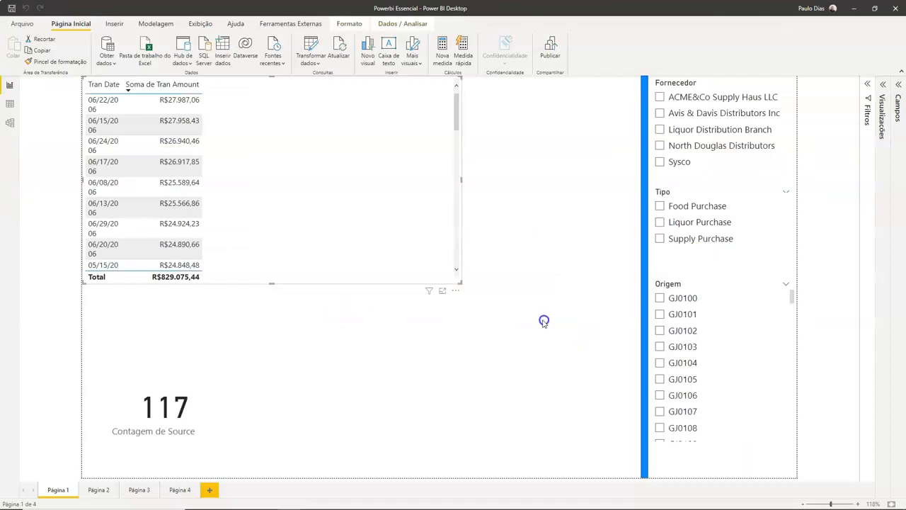
# Step: Review the commands for inserting pages, AI visuals, Power Platform items and report elements
pyautogui.click(112, 23)
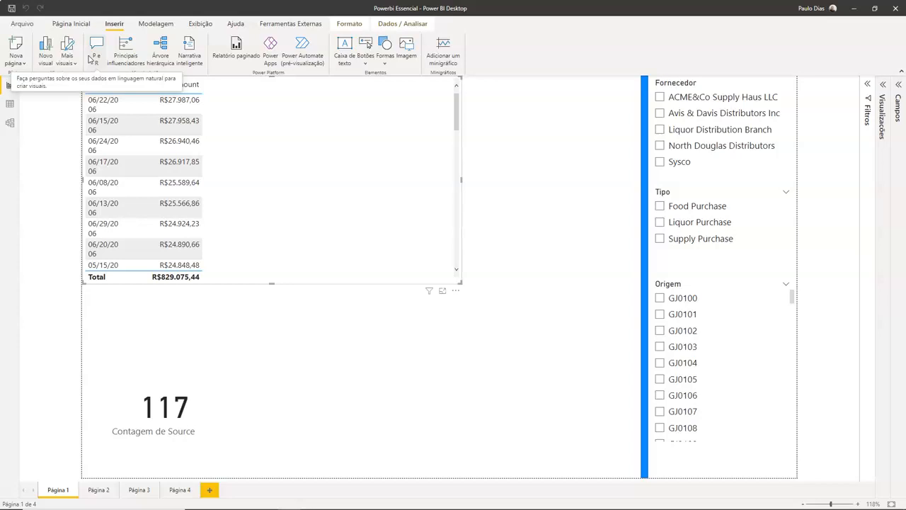
pyautogui.click(131, 55)
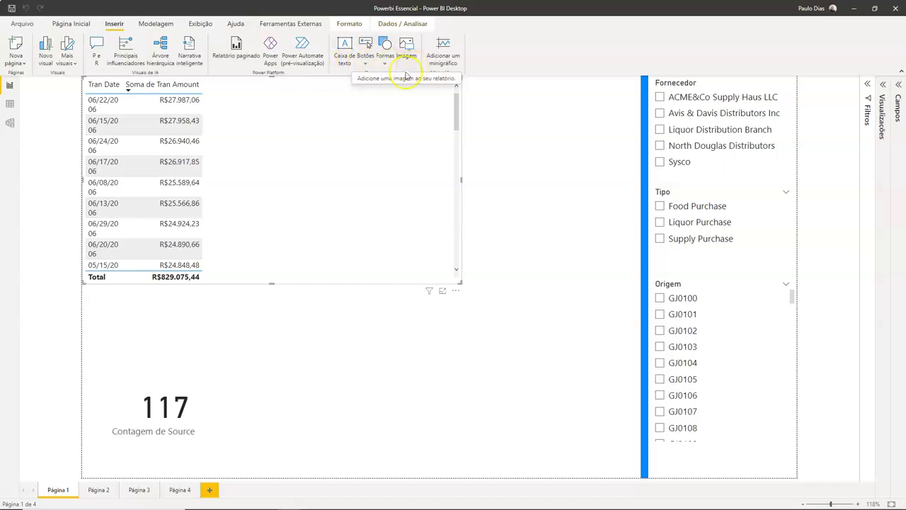
pyautogui.click(297, 193)
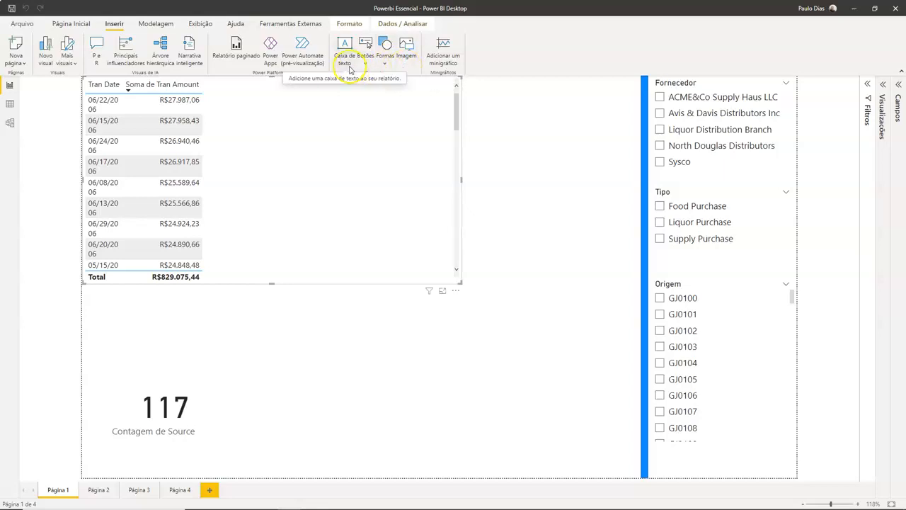
# Step: Insert the image indice.jpg from the SW folder and place it at the page's upper edge beside the blue vertical bar
pyautogui.click(406, 63)
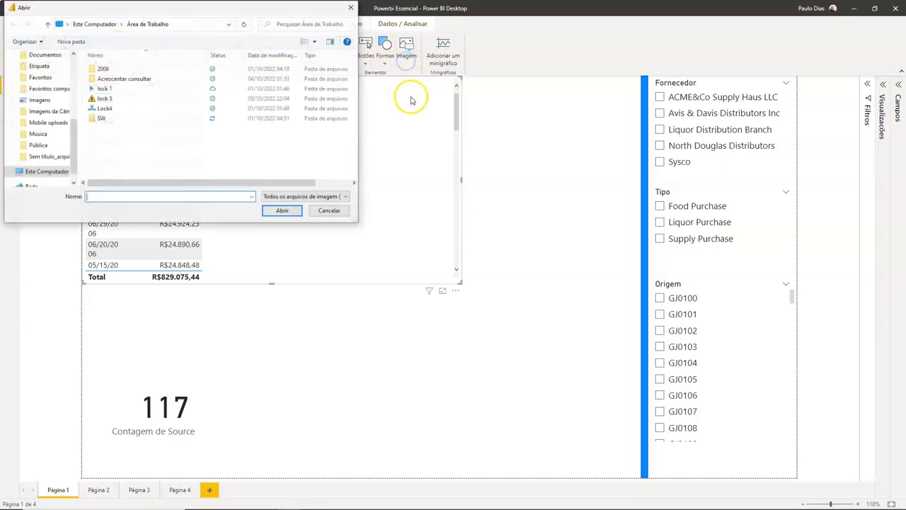
pyautogui.doubleClick(103, 118)
pyautogui.click(116, 95)
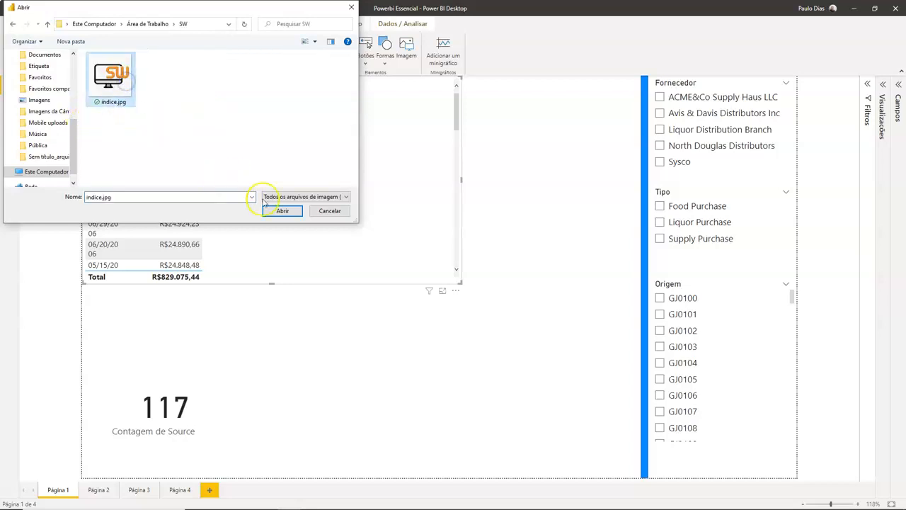
pyautogui.click(283, 210)
pyautogui.moveTo(390, 366); pyautogui.dragTo(559, 129)
# Step: Insert a rectangle, shrink it to a thin horizontal bar and place it below the Contagem de Source card
pyautogui.click(386, 56)
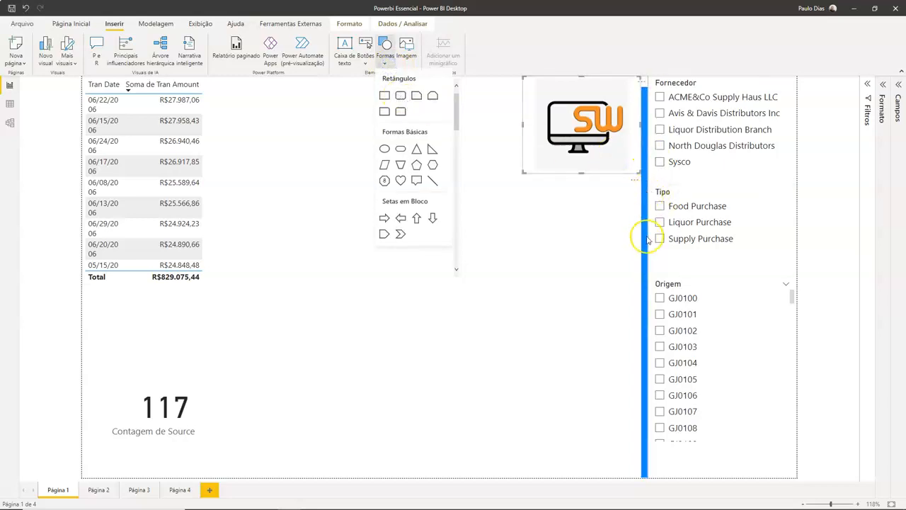
pyautogui.click(385, 97)
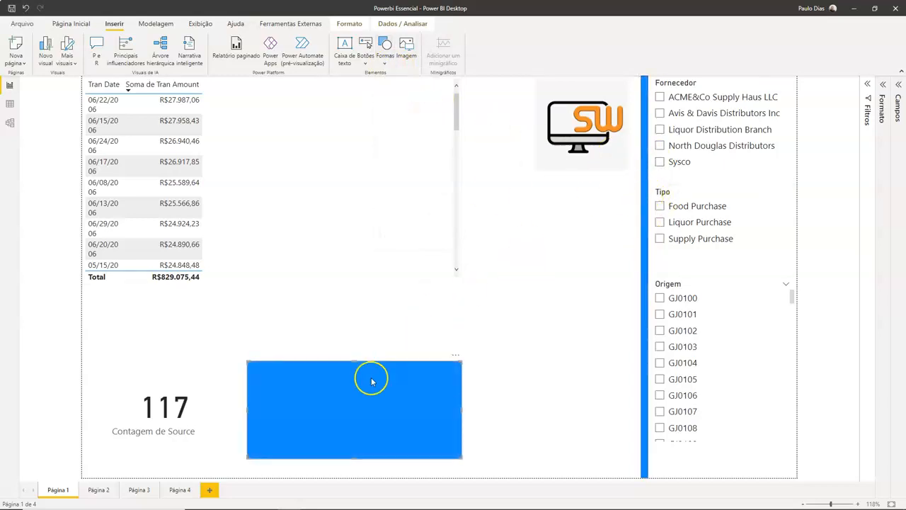
pyautogui.moveTo(247, 410); pyautogui.dragTo(385, 425)
pyautogui.moveTo(423, 362); pyautogui.dragTo(109, 464)
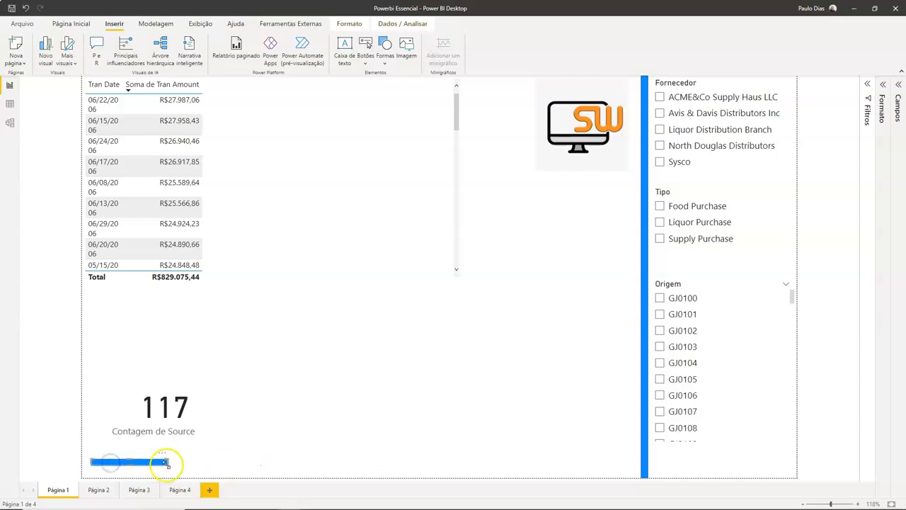
pyautogui.click(308, 437)
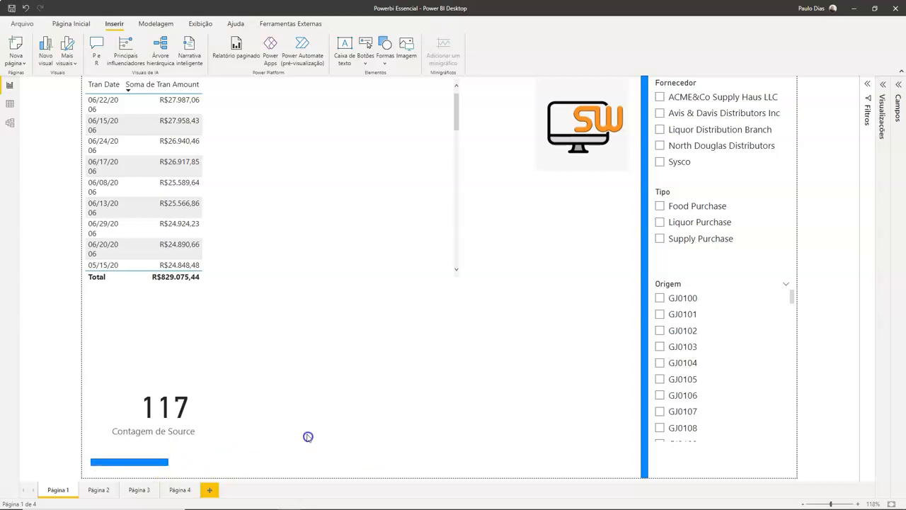
# Step: Insert a right-arrow button and place it below the SW logo image
pyautogui.click(369, 63)
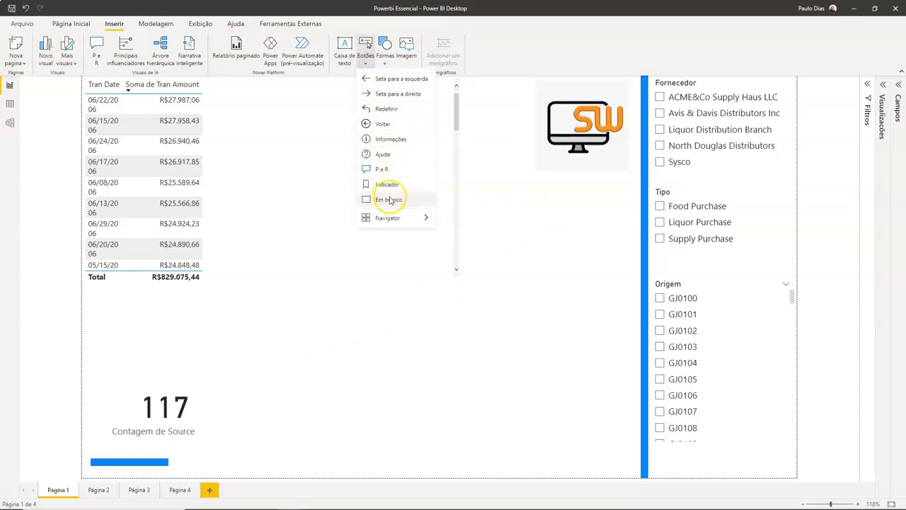
pyautogui.moveTo(416, 225)
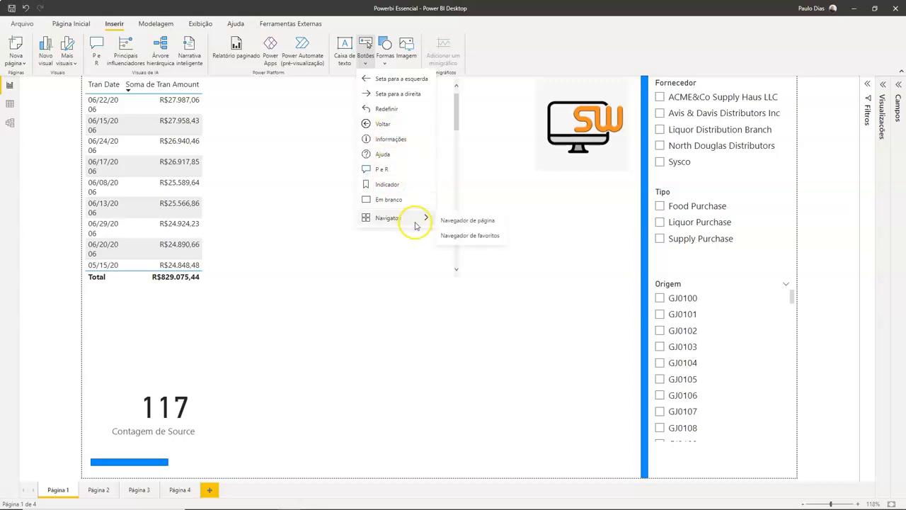
pyautogui.click(398, 95)
pyautogui.moveTo(121, 93); pyautogui.dragTo(583, 230)
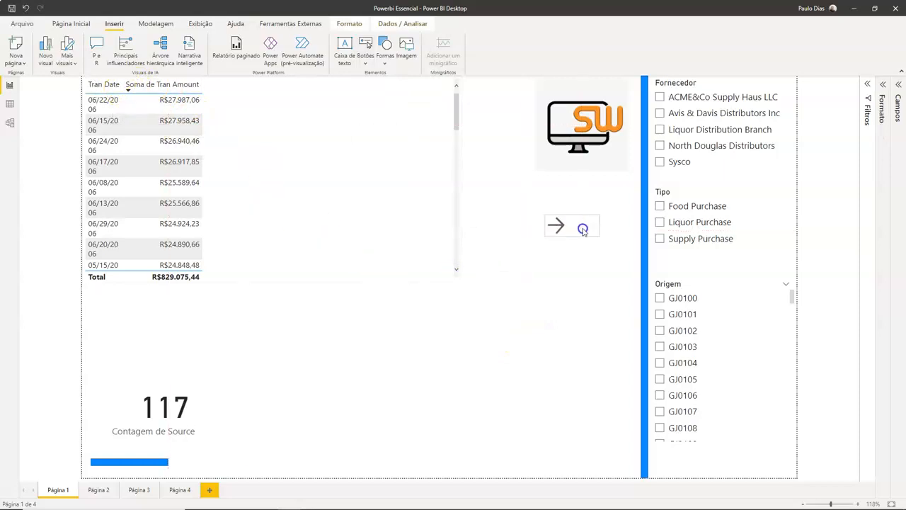
# Step: Enable the arrow button's action, with type Navegação na página and destination Página 4
pyautogui.click(883, 83)
pyautogui.click(855, 214)
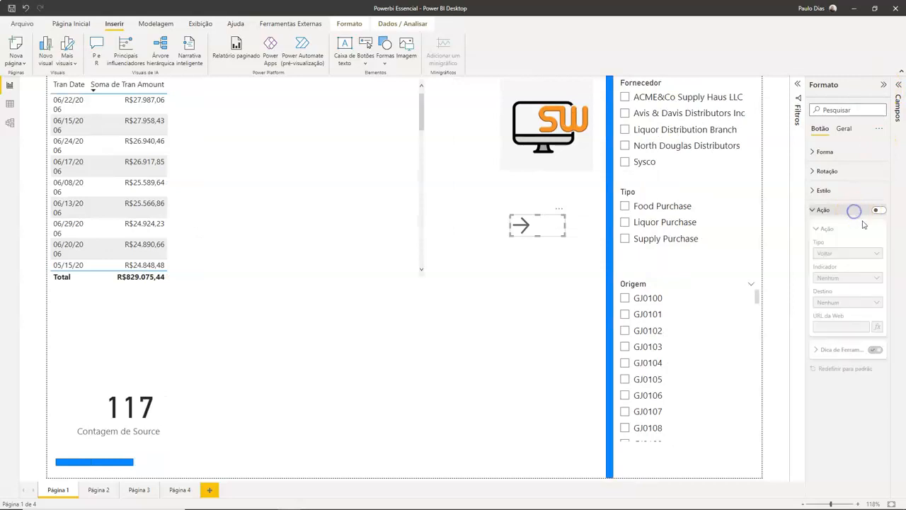
pyautogui.click(878, 210)
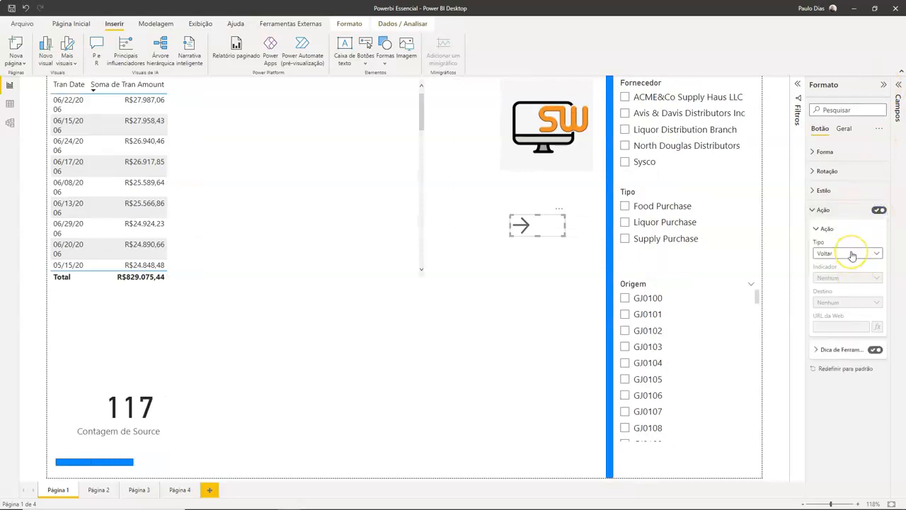
pyautogui.click(853, 254)
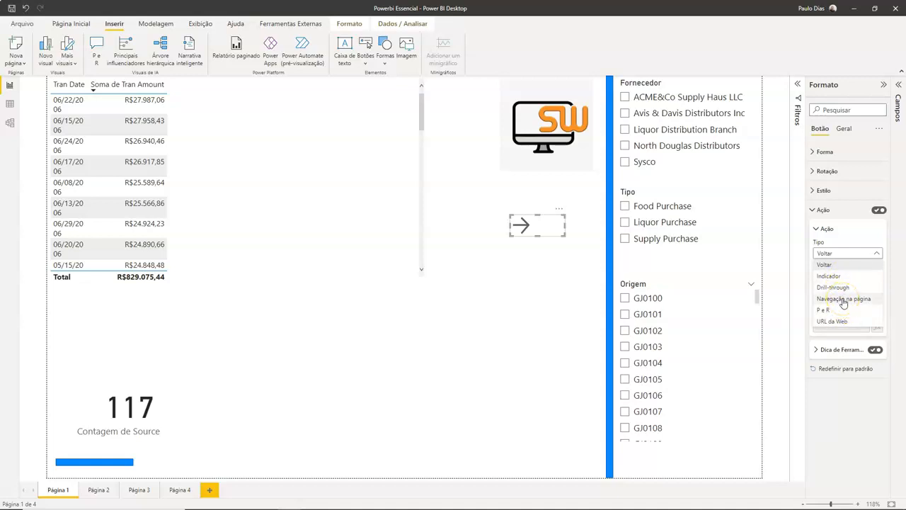
pyautogui.click(843, 300)
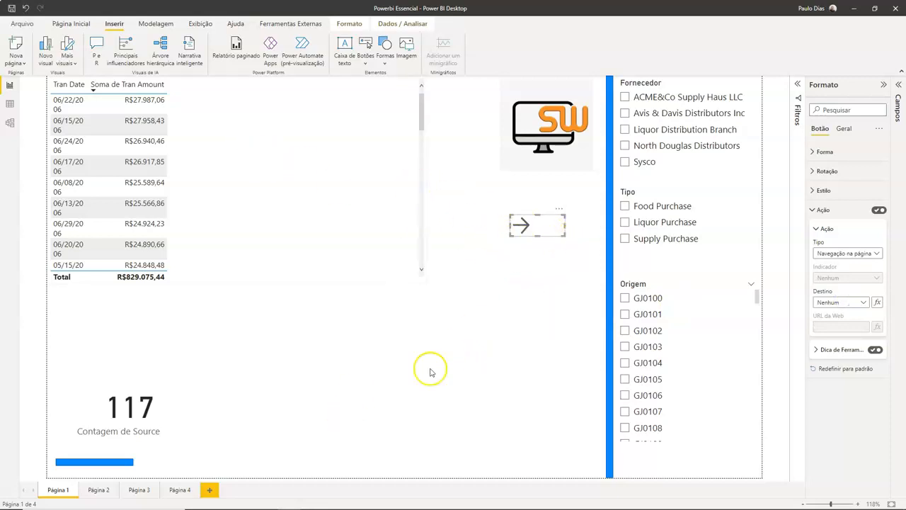
pyautogui.click(841, 302)
pyautogui.click(838, 345)
# Step: Test the arrow button's link to Página 4, and return to Página 1
pyautogui.click(556, 321)
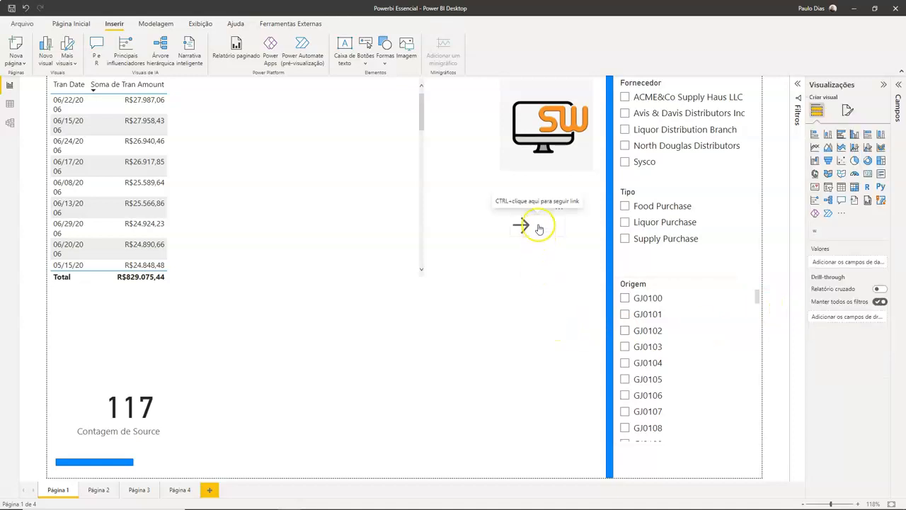
pyautogui.keyDown('ctrl'); pyautogui.click(539, 226); pyautogui.keyUp('ctrl')
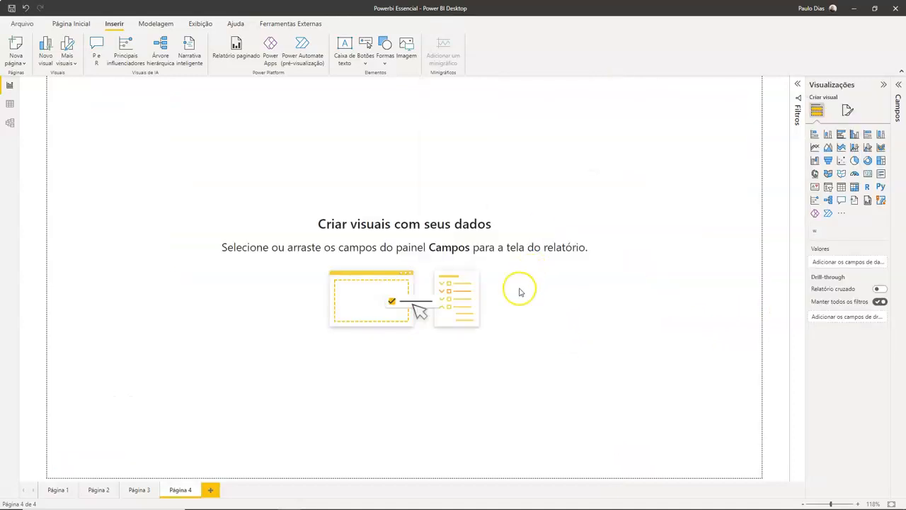
pyautogui.click(69, 496)
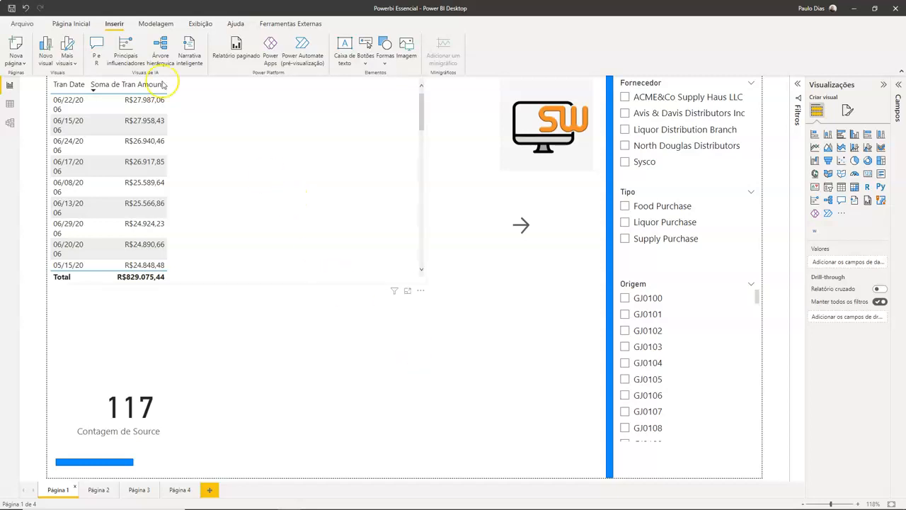
# Step: Review the modelling commands, the Colunas em Linhas table's options, the Q&A language choices and the linguistic schema options
pyautogui.click(148, 27)
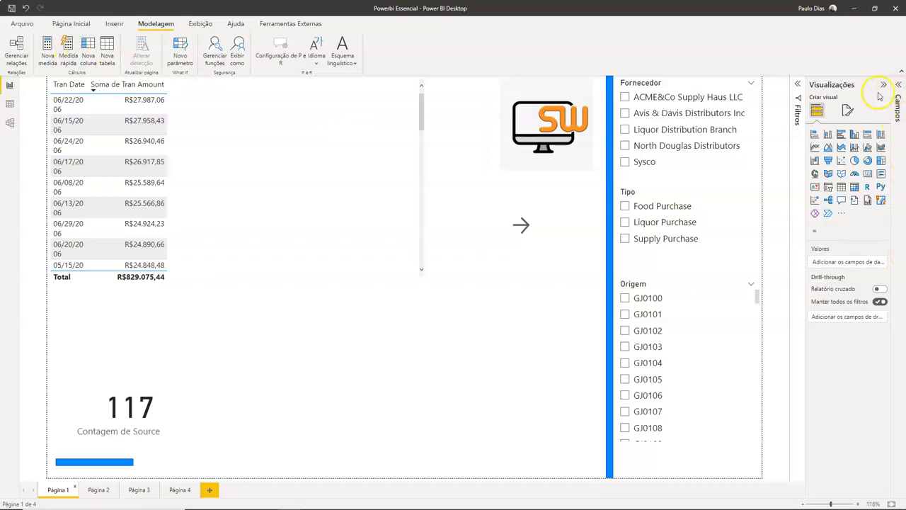
pyautogui.click(901, 87)
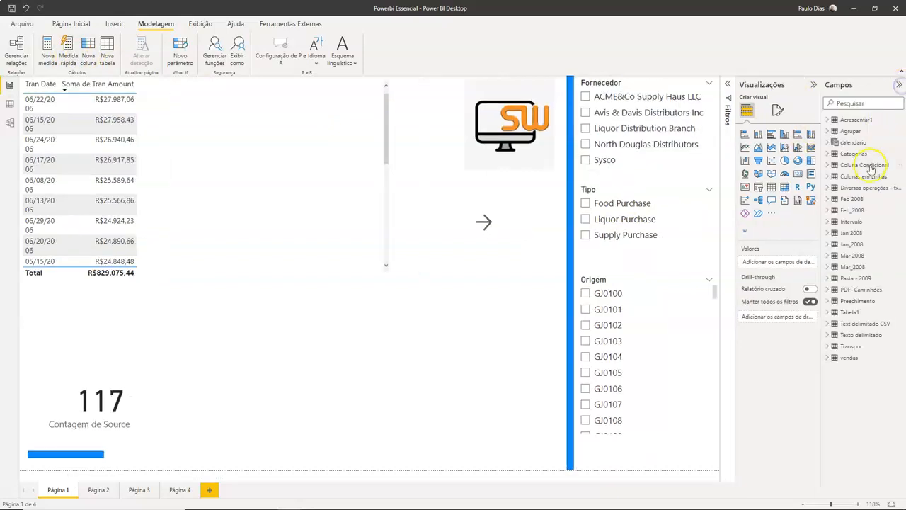
pyautogui.rightClick(864, 176)
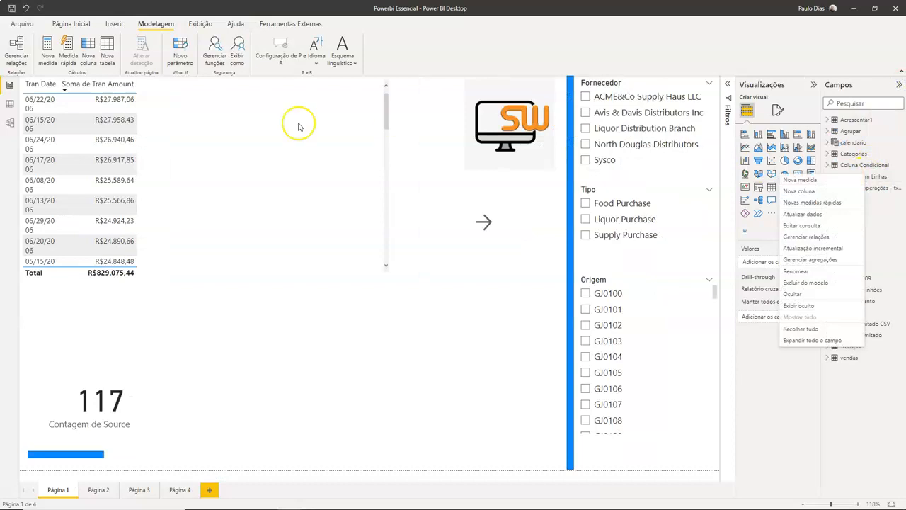
pyautogui.click(457, 296)
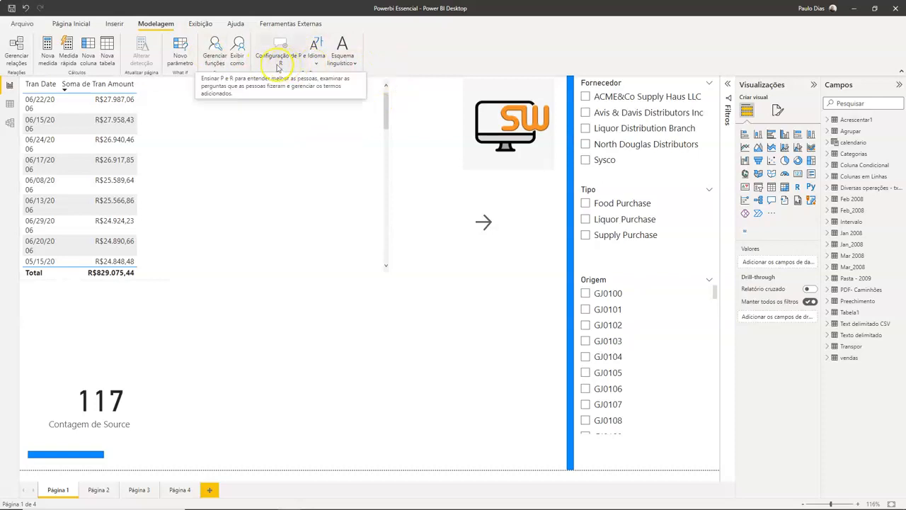
pyautogui.click(317, 63)
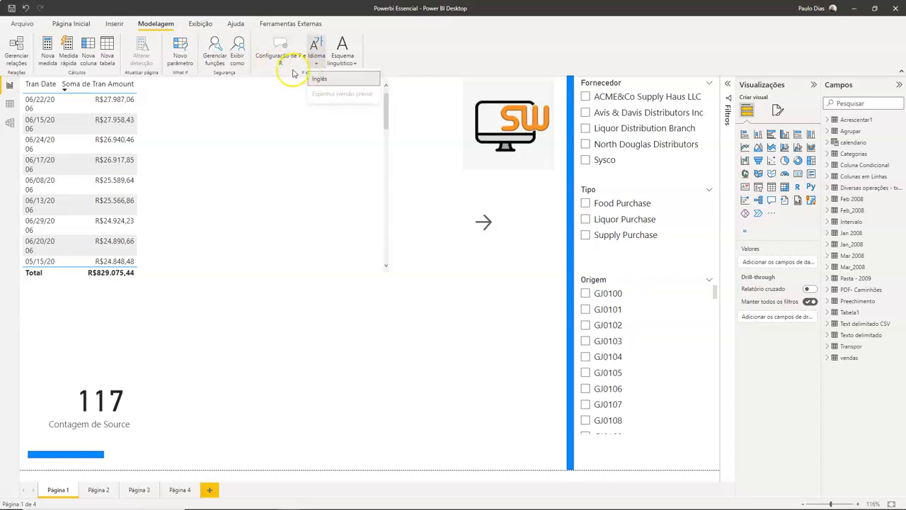
pyautogui.click(276, 103)
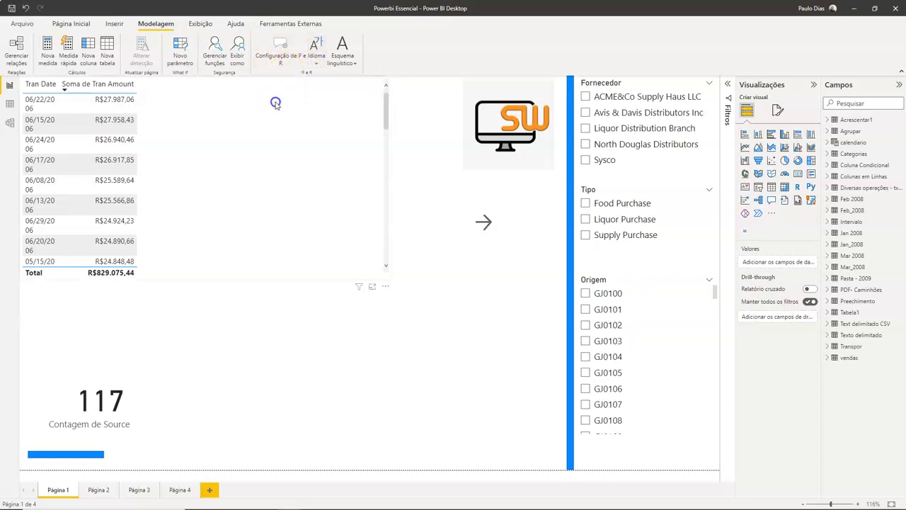
pyautogui.click(344, 63)
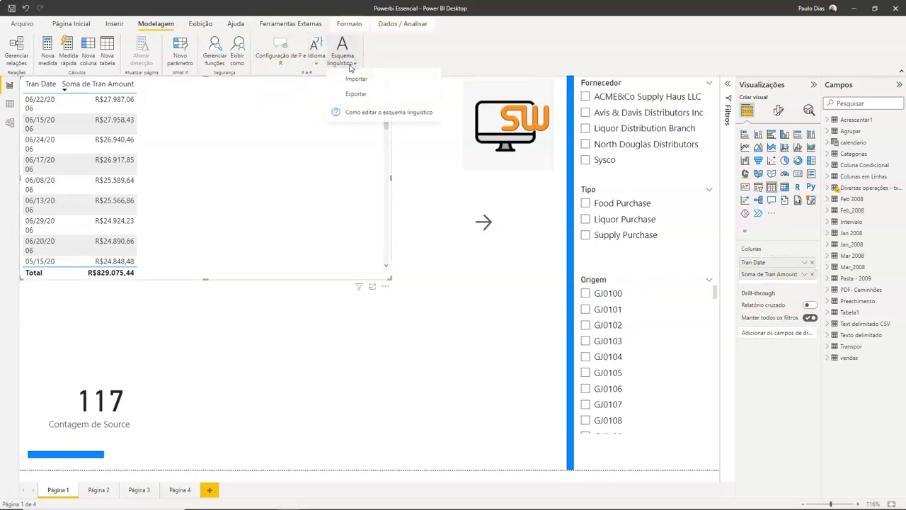
pyautogui.click(350, 64)
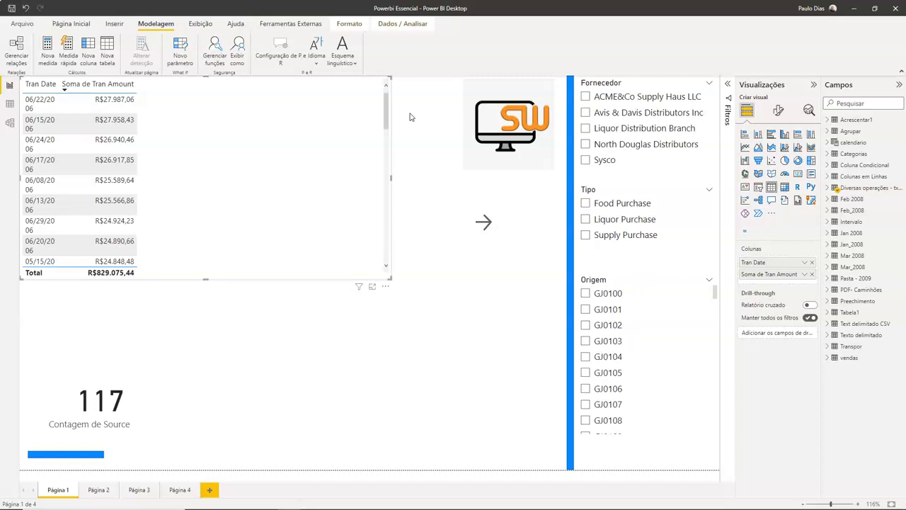
pyautogui.click(410, 116)
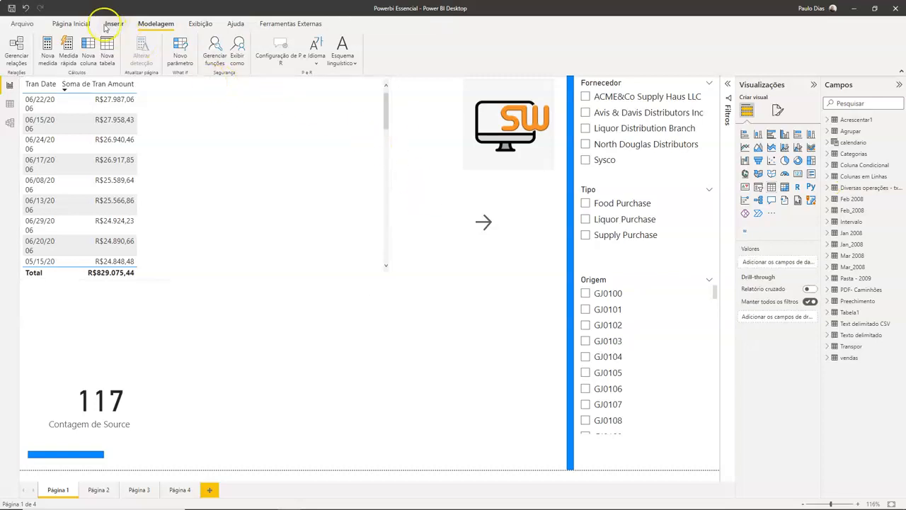
# Step: Insert a Q&A visual on Página 1 and enlarge it upward so its suggested questions fit
pyautogui.click(72, 23)
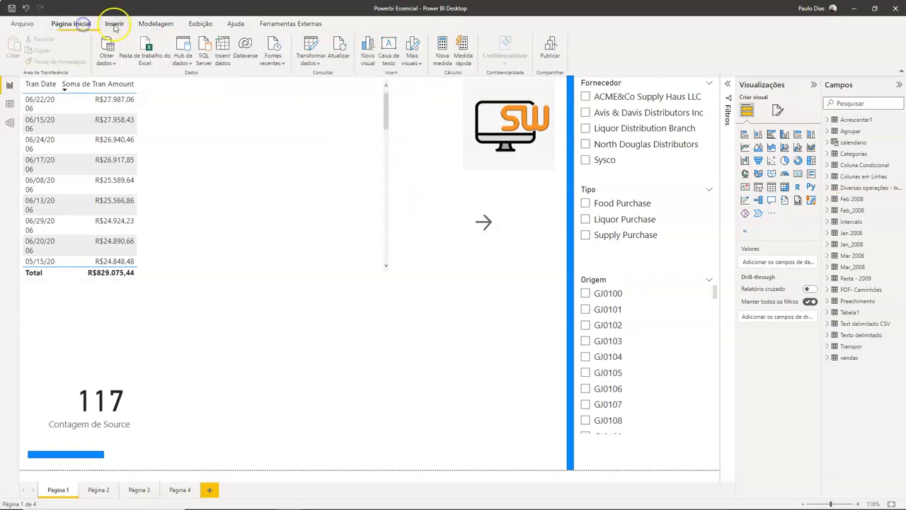
pyautogui.click(115, 24)
pyautogui.click(96, 51)
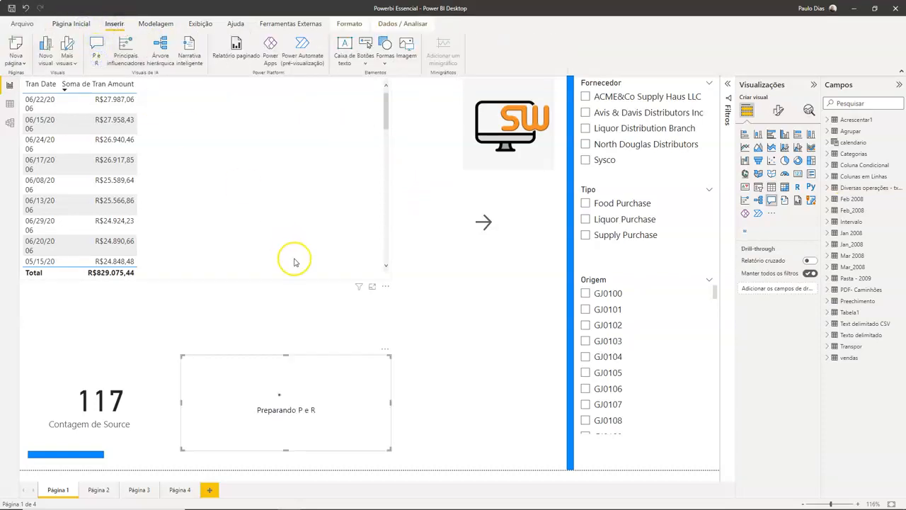
pyautogui.moveTo(286, 355); pyautogui.dragTo(287, 250)
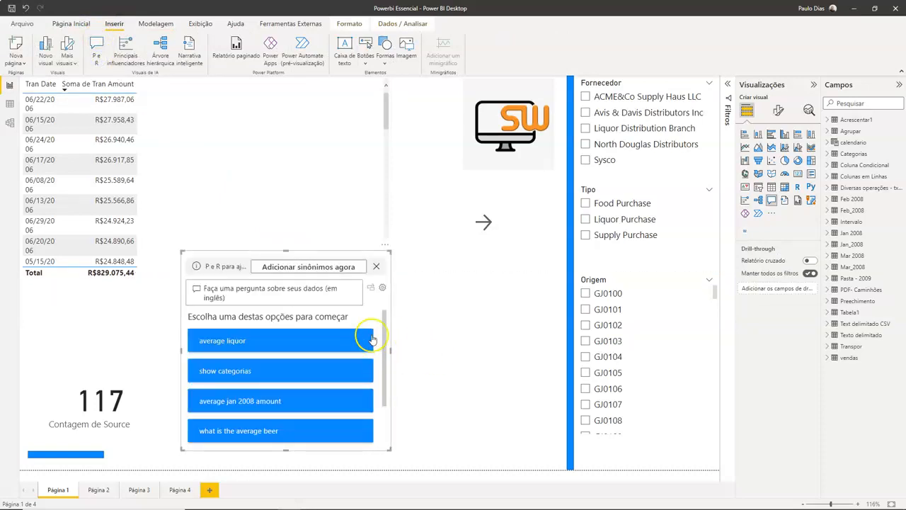
pyautogui.scroll(-2, 386, 331)
pyautogui.moveTo(381, 382); pyautogui.dragTo(388, 348)
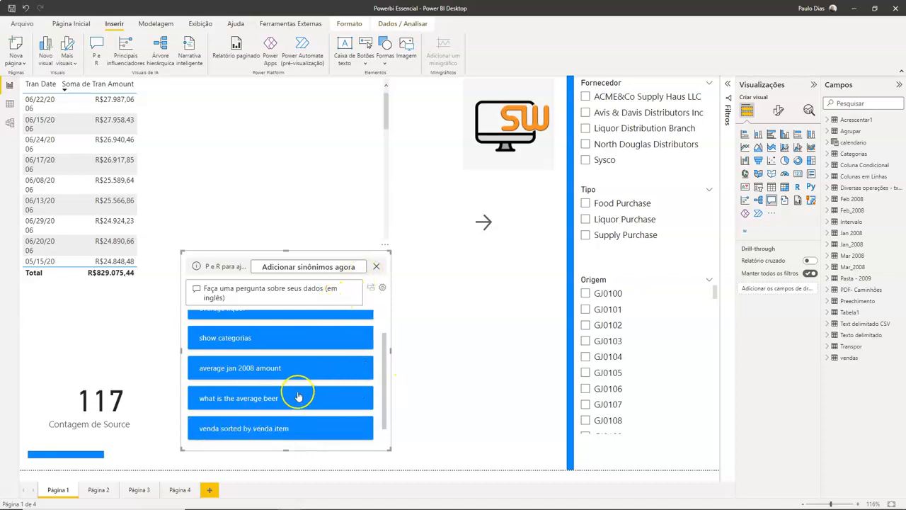
pyautogui.scroll(-1, 300, 401)
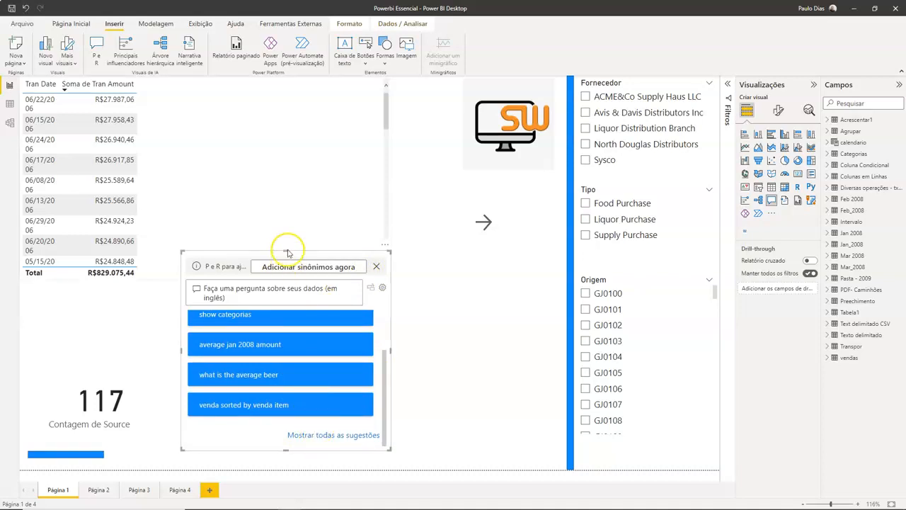
pyautogui.moveTo(286, 251); pyautogui.dragTo(286, 126)
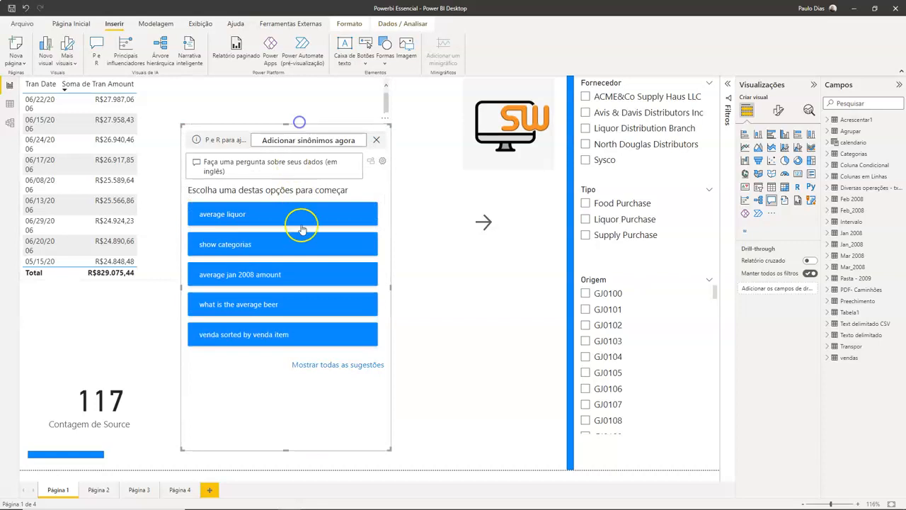
# Step: Expand all Q&A suggestions, ask "show venda custos and venda comissãos", and clear the question
pyautogui.click(321, 370)
pyautogui.scroll(-1, 312, 320)
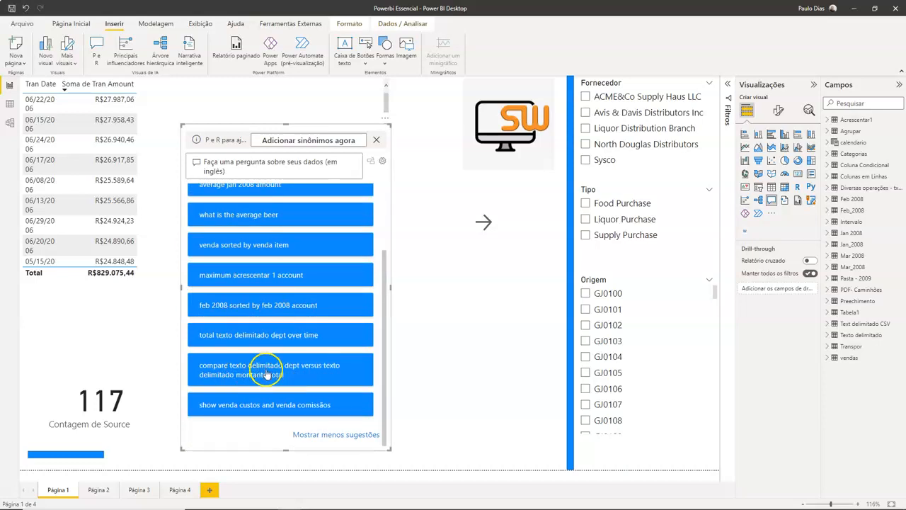
pyautogui.click(267, 406)
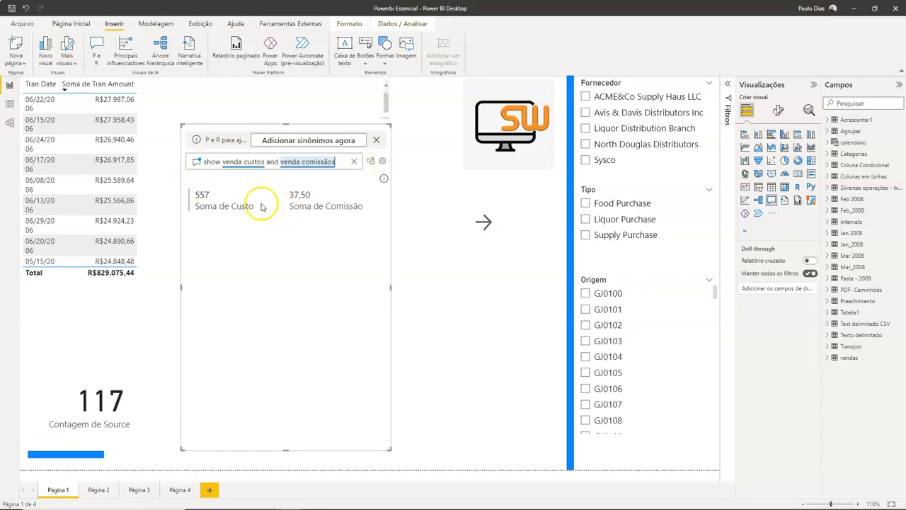
pyautogui.click(354, 161)
# Step: Try the suggested questions "average liquor" and "show categorias", accept the "show categoria names" wording, and clear the question
pyautogui.click(272, 214)
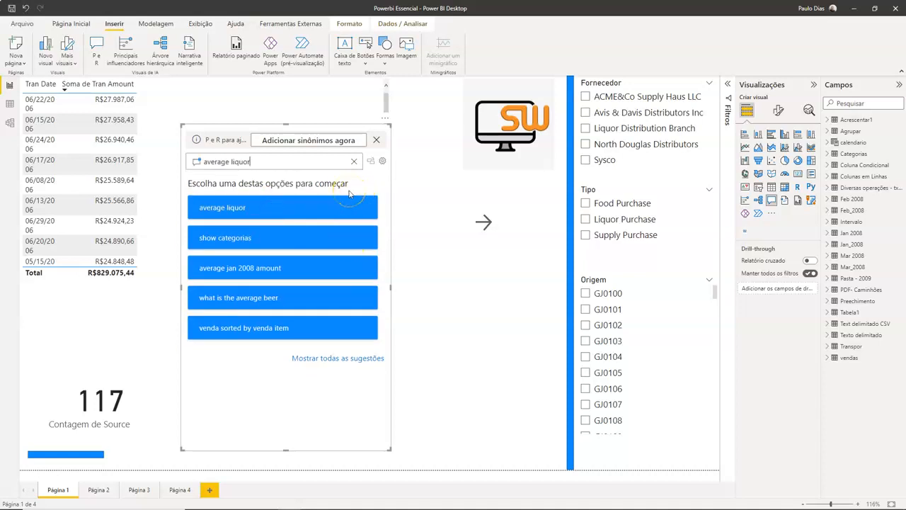
pyautogui.click(354, 161)
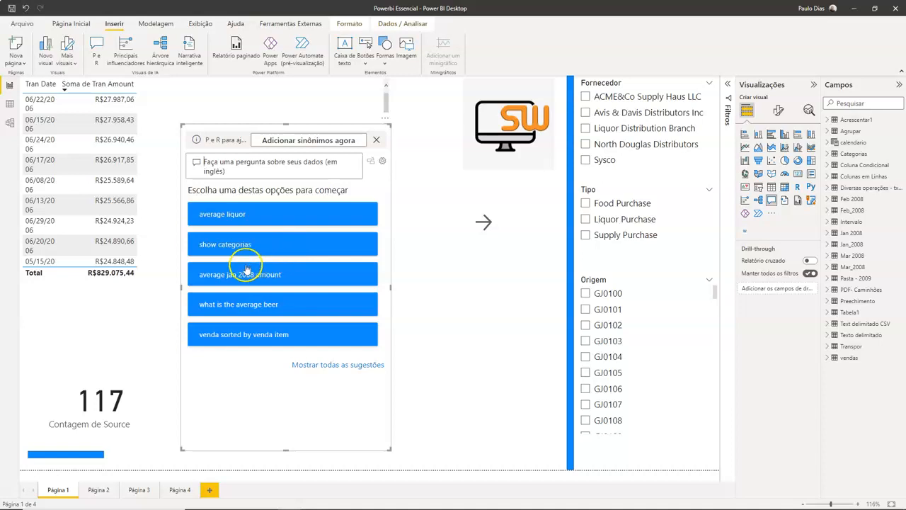
pyautogui.click(239, 244)
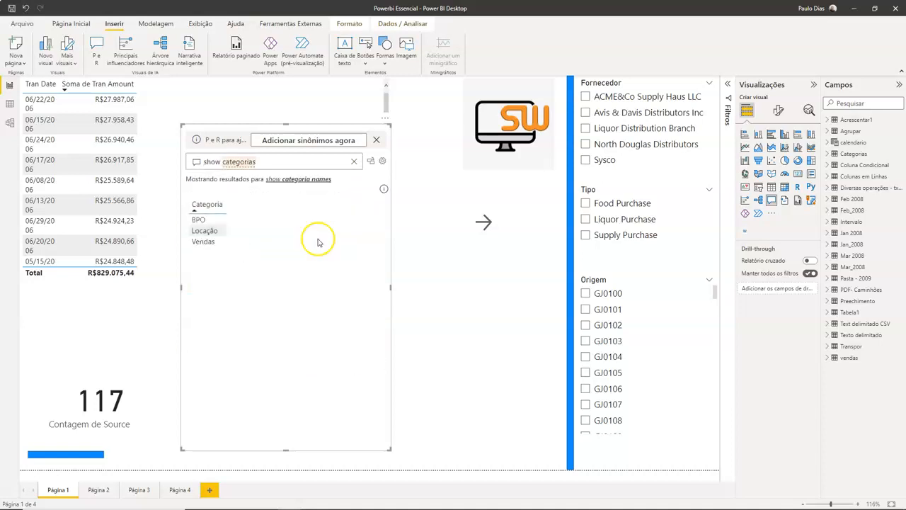
pyautogui.click(314, 182)
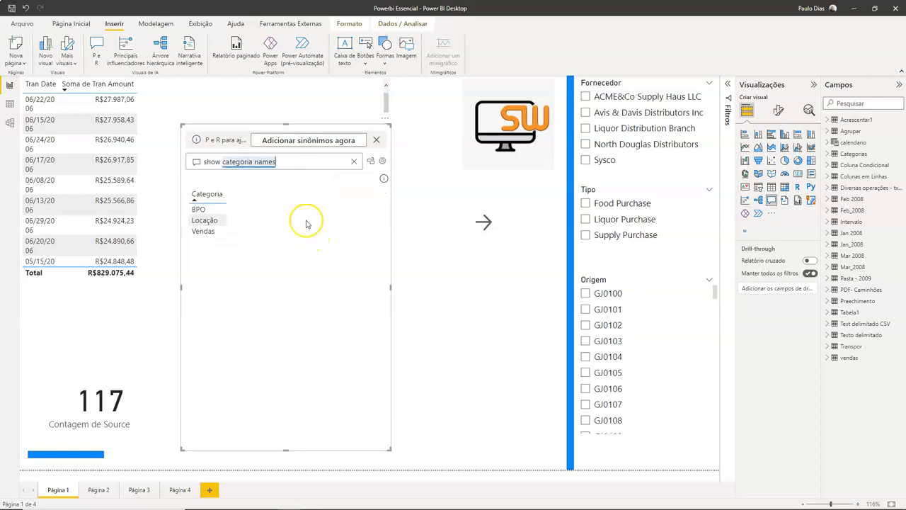
pyautogui.click(351, 163)
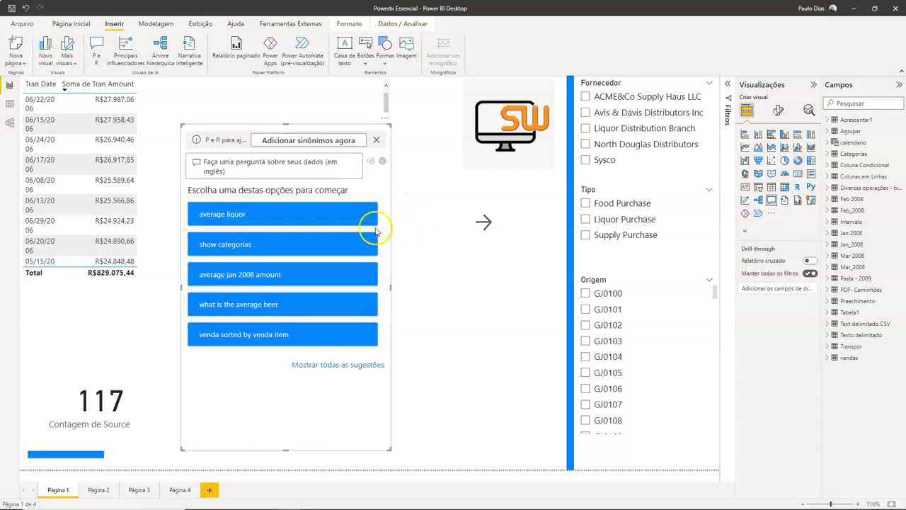
# Step: Dismiss the synonyms suggestion and delete the Q&A visual from Página 1
pyautogui.click(379, 143)
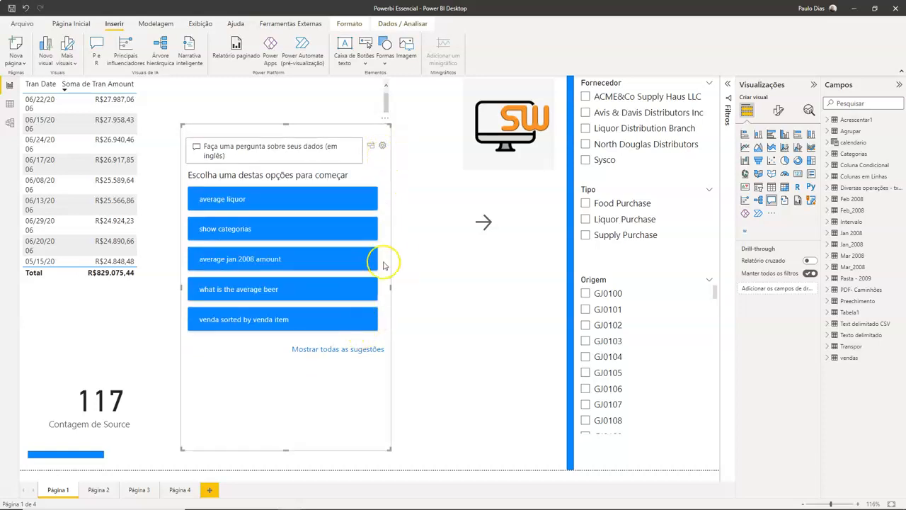
pyautogui.click(381, 453)
pyautogui.click(379, 442)
pyautogui.press('Delete')
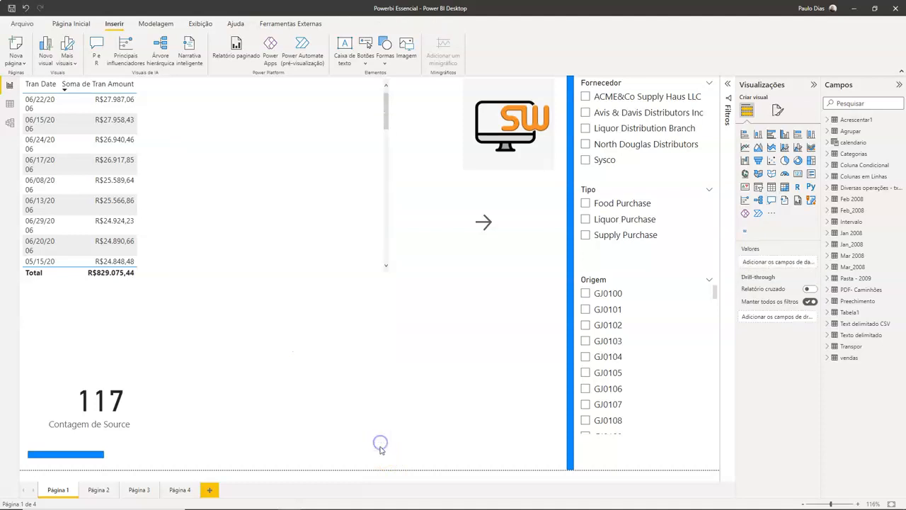
# Step: Apply the purple gradient theme to the report and move the Contagem de Source card up beneath the table
pyautogui.click(165, 26)
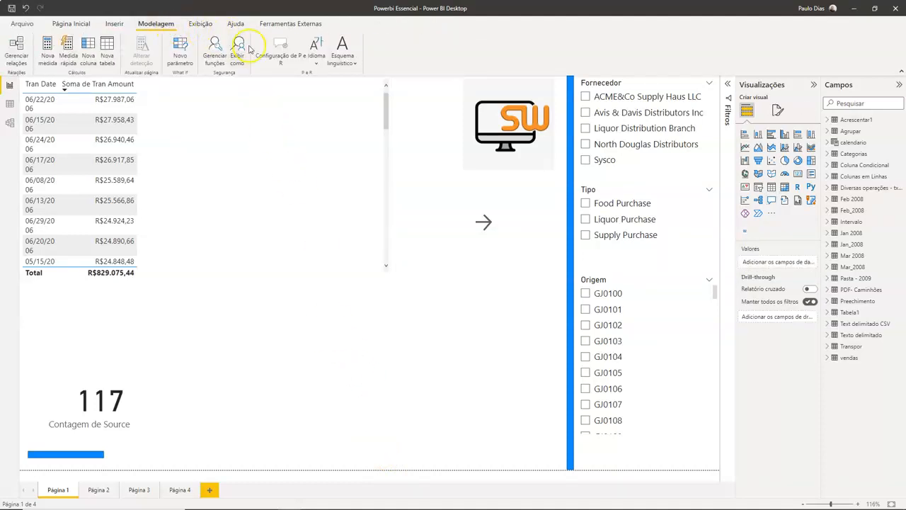
pyautogui.click(200, 24)
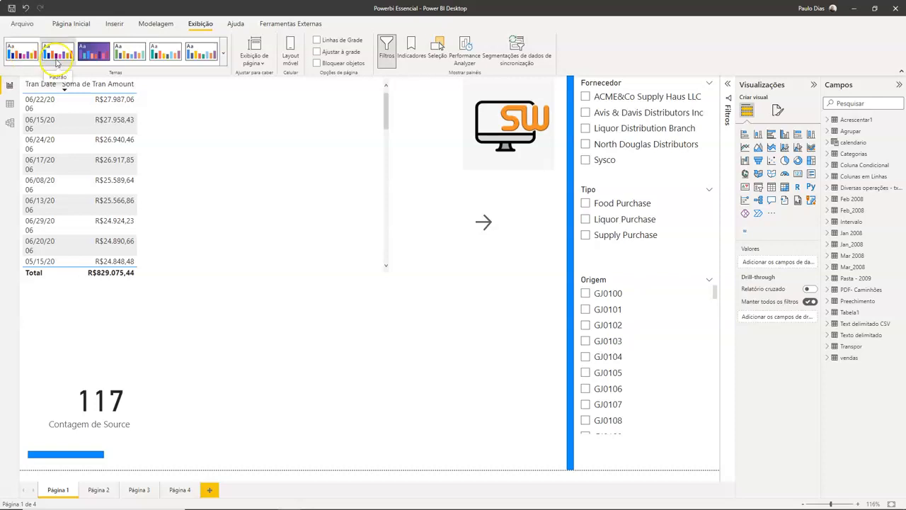
pyautogui.click(101, 63)
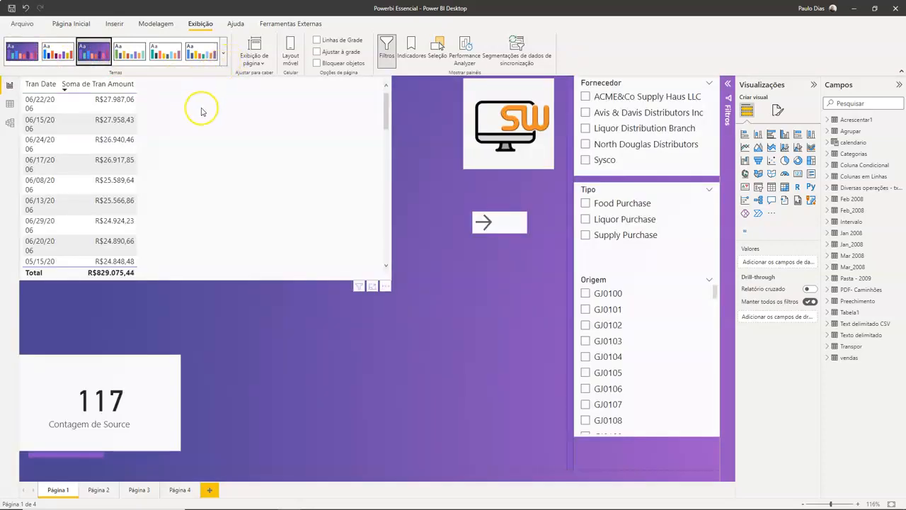
pyautogui.moveTo(125, 363); pyautogui.dragTo(126, 316)
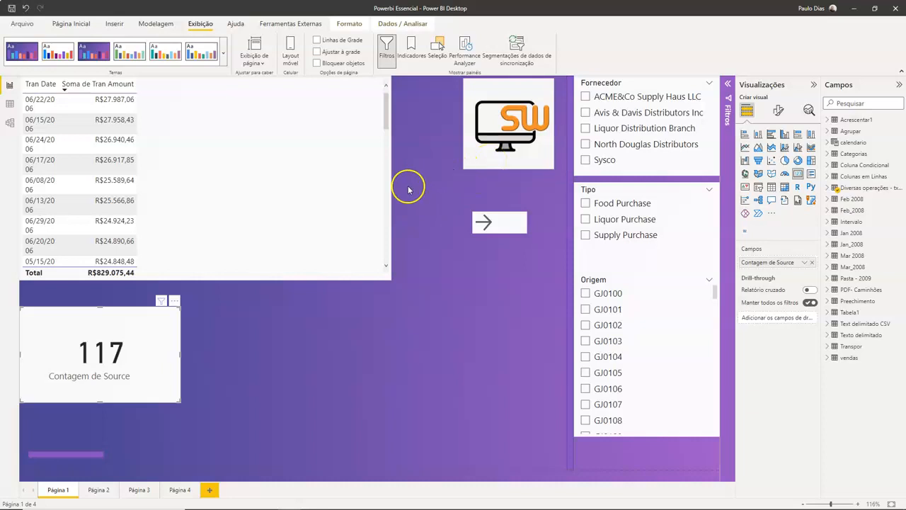
# Step: Preview Página 1 at fit-to-width and actual size, and return the page view to fit to page
pyautogui.click(262, 64)
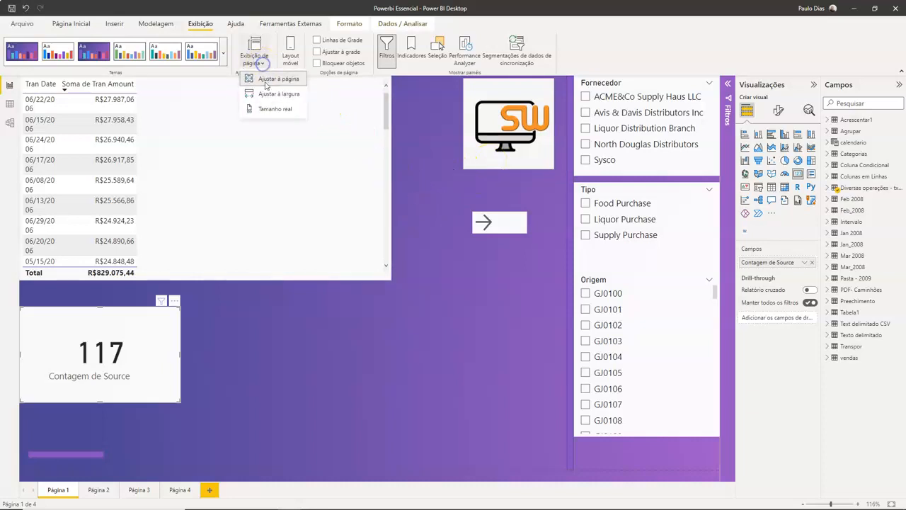
pyautogui.click(272, 93)
pyautogui.click(255, 63)
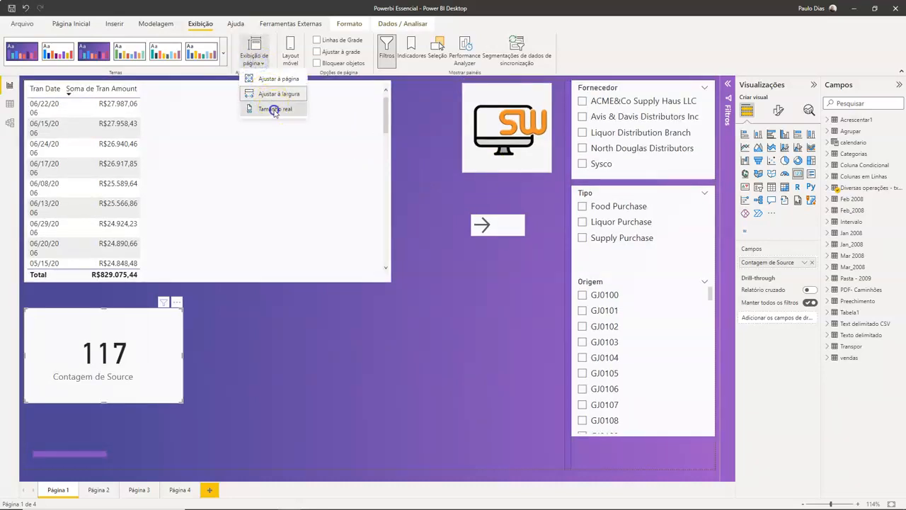
pyautogui.click(272, 108)
pyautogui.click(262, 63)
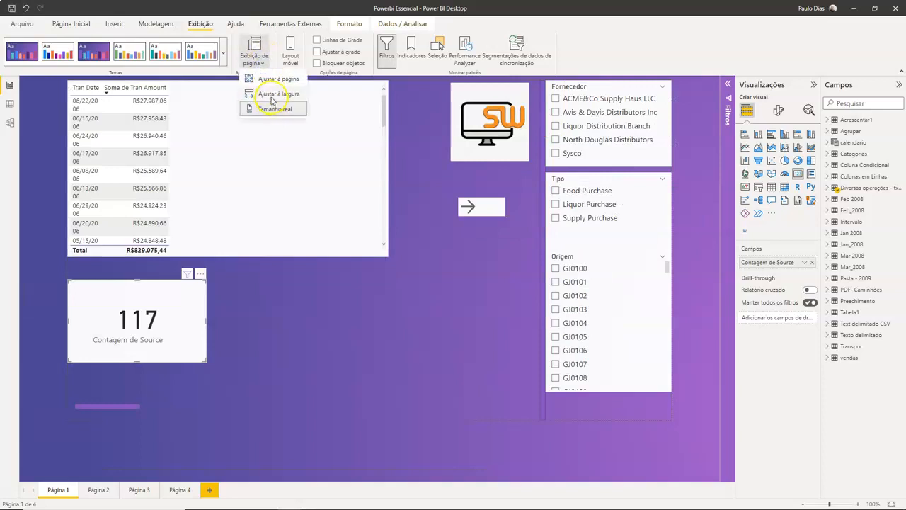
pyautogui.click(271, 93)
pyautogui.click(255, 63)
pyautogui.click(269, 81)
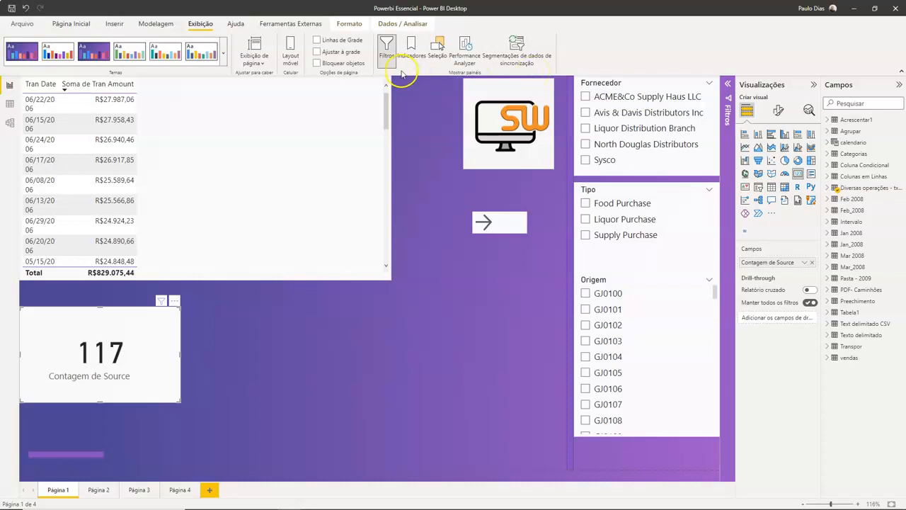
# Step: Hide the Filters pane, turn on gridlines, and try the snap-to-grid and lock-objects options
pyautogui.click(388, 48)
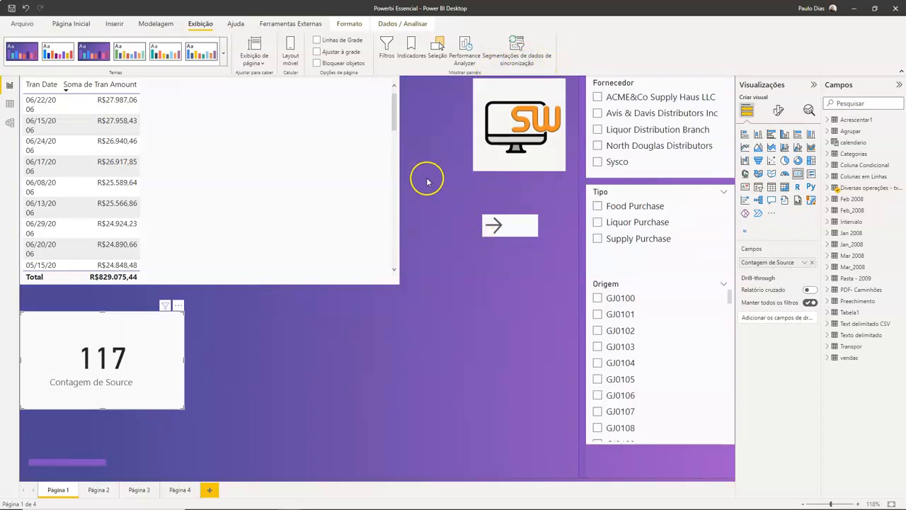
pyautogui.click(318, 42)
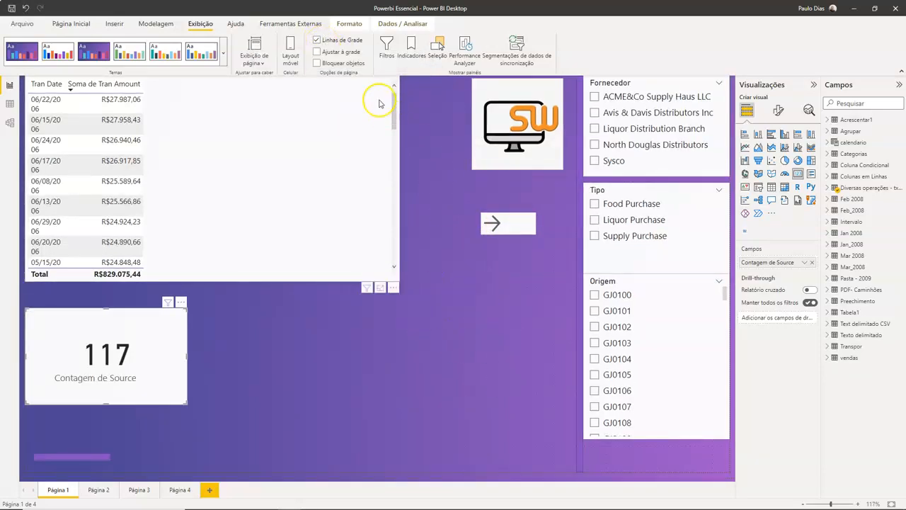
pyautogui.click(318, 53)
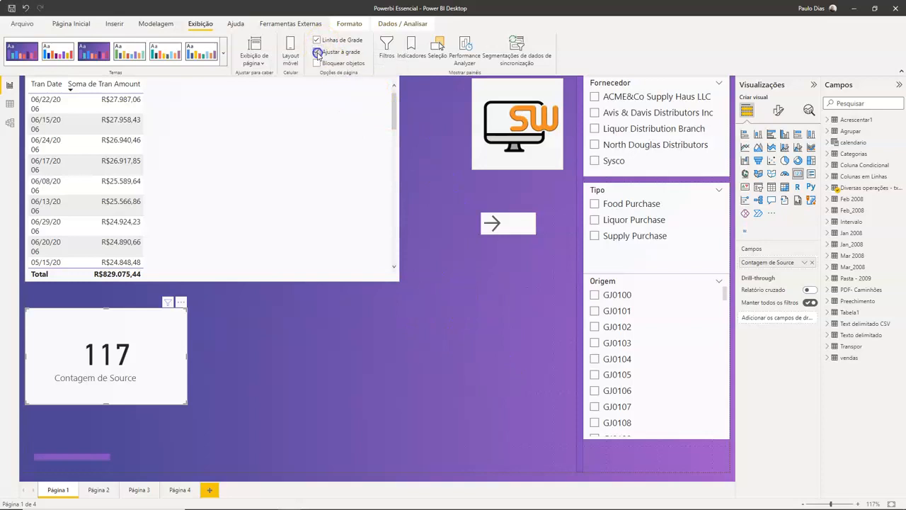
pyautogui.click(319, 63)
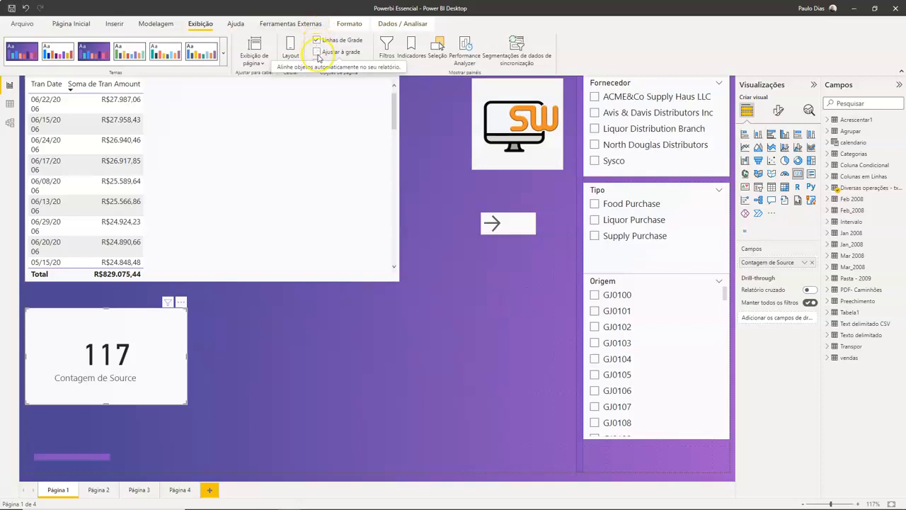
pyautogui.click(319, 63)
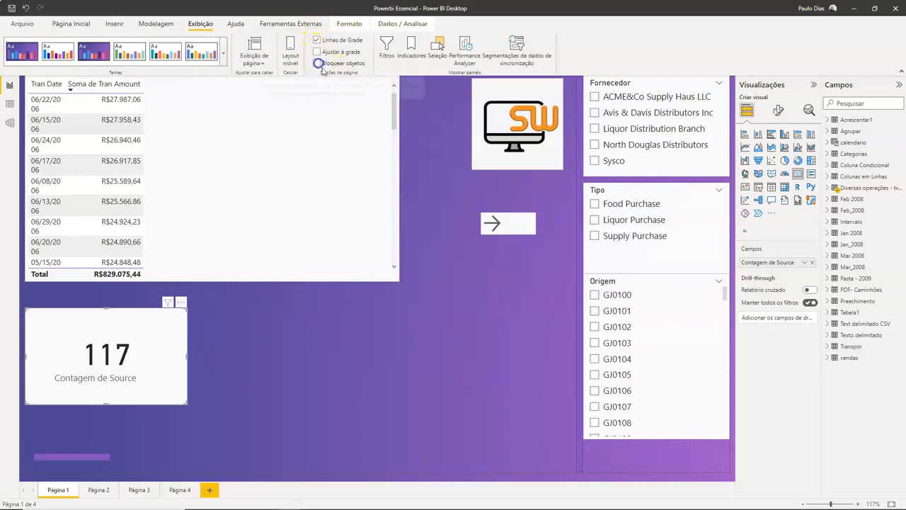
# Step: Enlarge and reposition the arrow button with snap to grid on, and turn snapping off to shrink it to a small rectangle
pyautogui.click(512, 231)
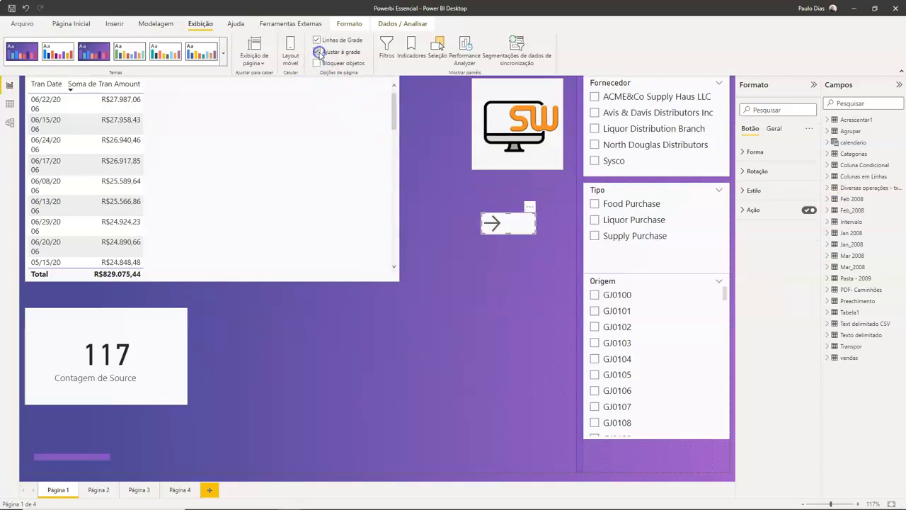
pyautogui.moveTo(483, 213); pyautogui.dragTo(454, 188)
pyautogui.moveTo(501, 229); pyautogui.dragTo(549, 288)
pyautogui.moveTo(480, 251); pyautogui.dragTo(475, 273)
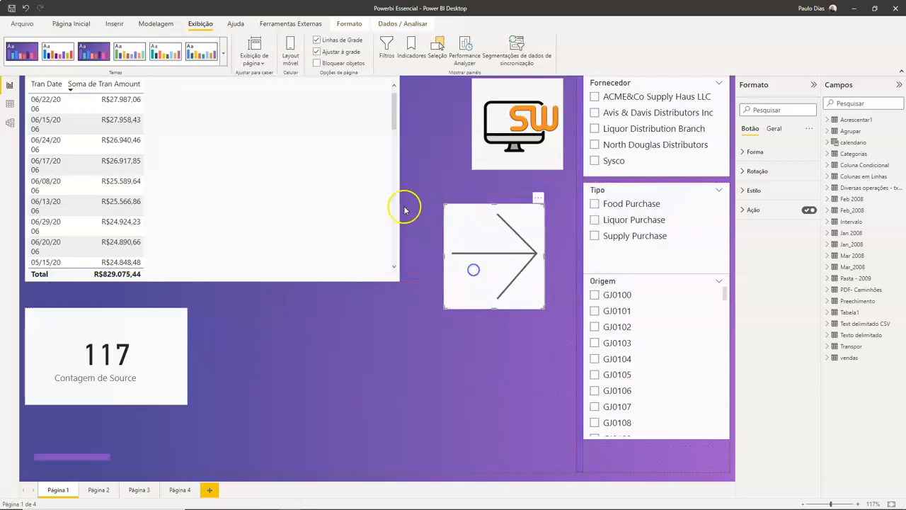
pyautogui.click(317, 53)
pyautogui.moveTo(541, 306); pyautogui.dragTo(543, 241)
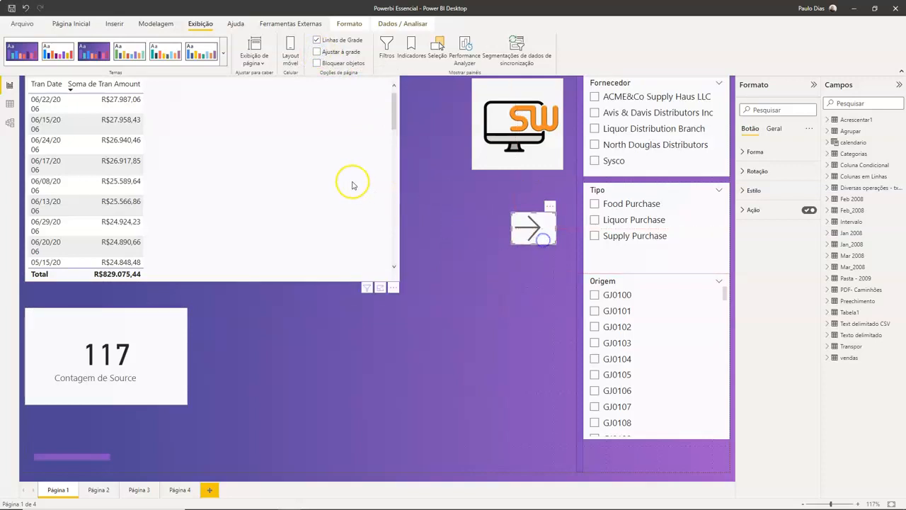
# Step: Open Página 1's mobile layout, place the logo at the upper left of the phone canvas, and fill the rest of that row with the Contagem de Source card
pyautogui.click(296, 61)
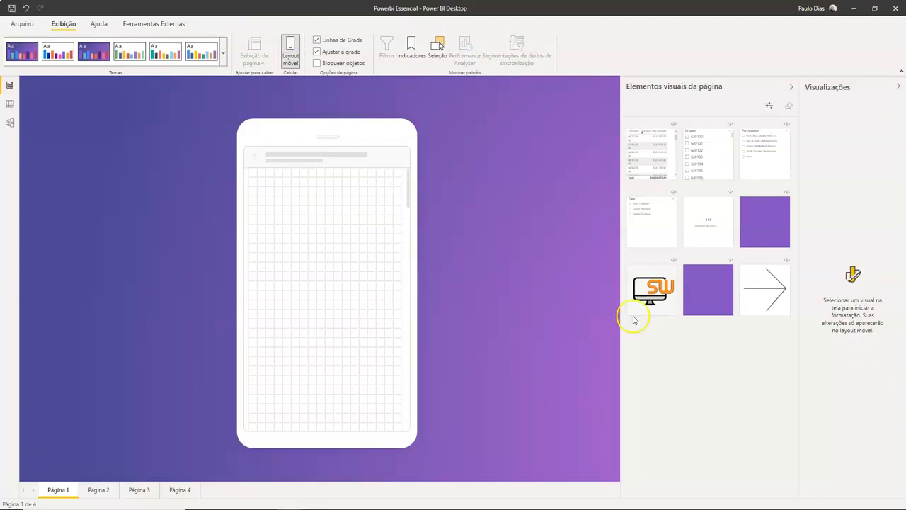
pyautogui.moveTo(646, 306); pyautogui.dragTo(282, 206)
pyautogui.moveTo(710, 237); pyautogui.dragTo(316, 206)
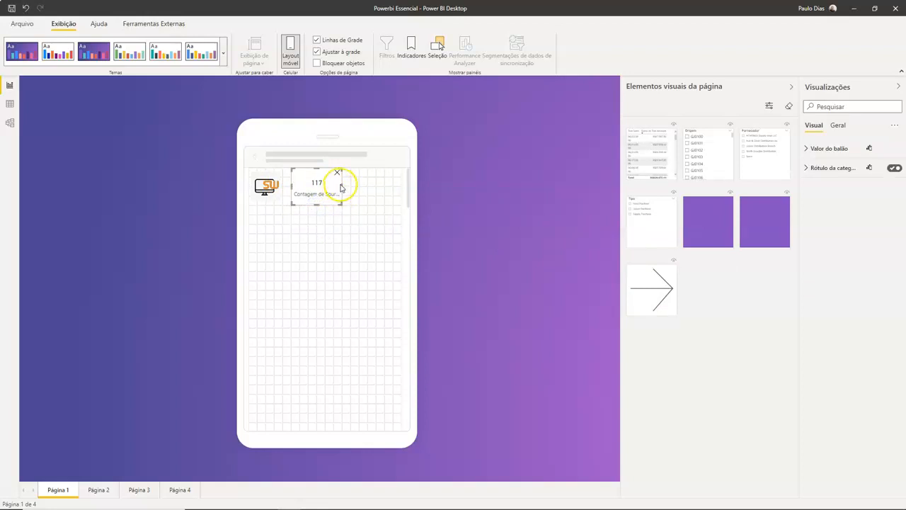
pyautogui.moveTo(360, 187); pyautogui.dragTo(404, 182)
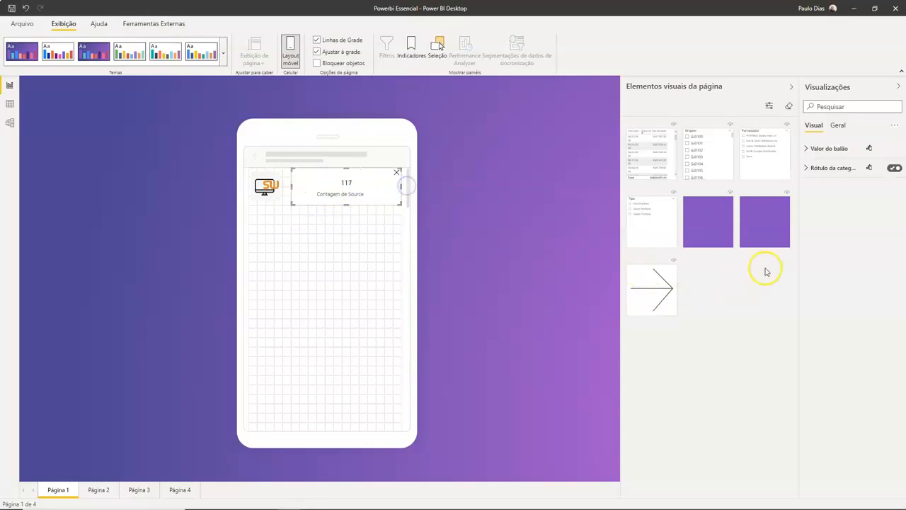
# Step: Add a purple shape as a thin full-width bar under the mobile header and the Tran Date table directly beneath it, enlarged to full width
pyautogui.moveTo(716, 219); pyautogui.dragTo(320, 307)
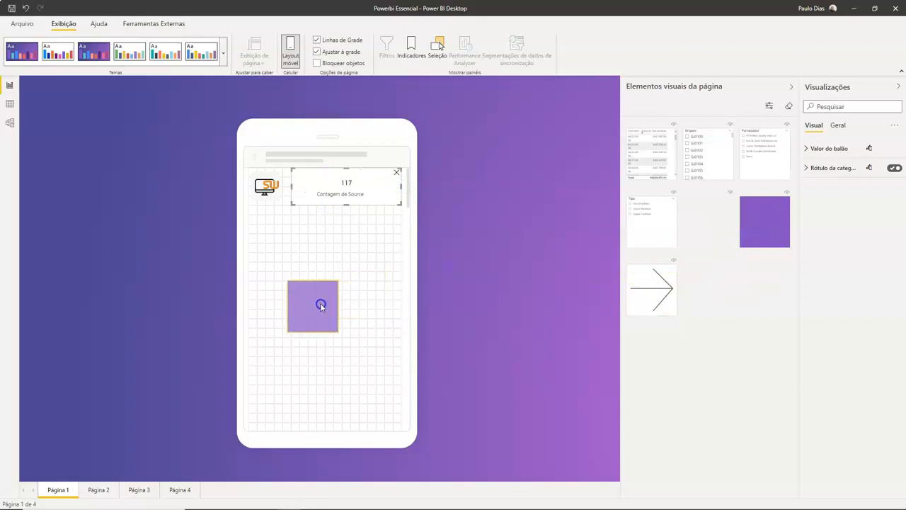
pyautogui.moveTo(325, 342); pyautogui.dragTo(401, 210)
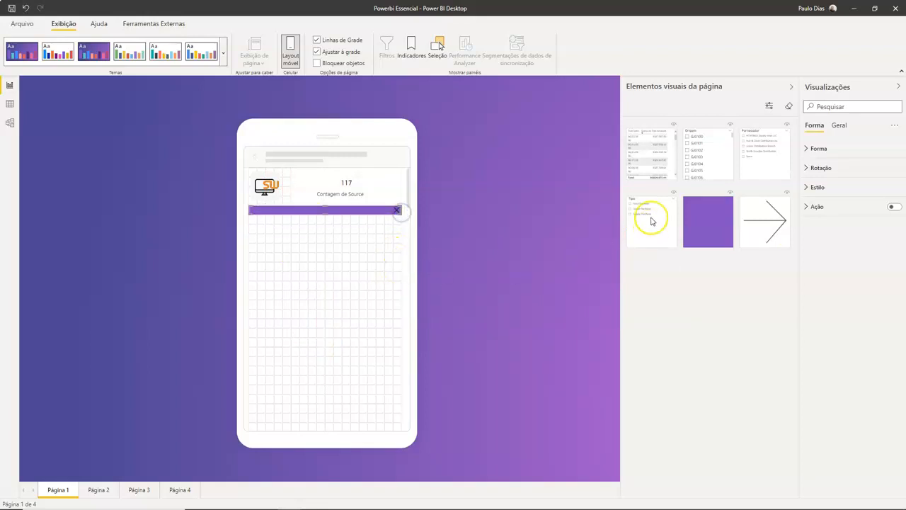
pyautogui.moveTo(656, 154); pyautogui.dragTo(321, 252)
pyautogui.moveTo(283, 261); pyautogui.dragTo(249, 259)
pyautogui.click(290, 233)
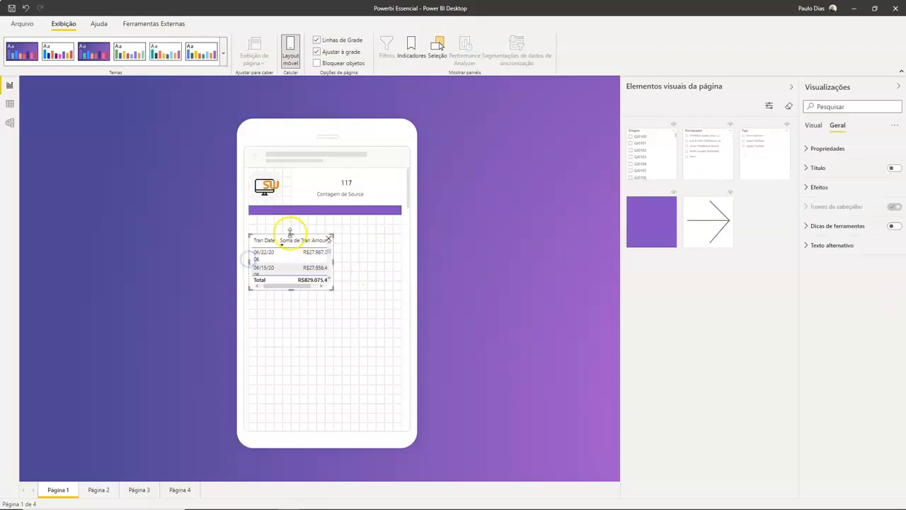
pyautogui.moveTo(291, 232); pyautogui.dragTo(289, 217)
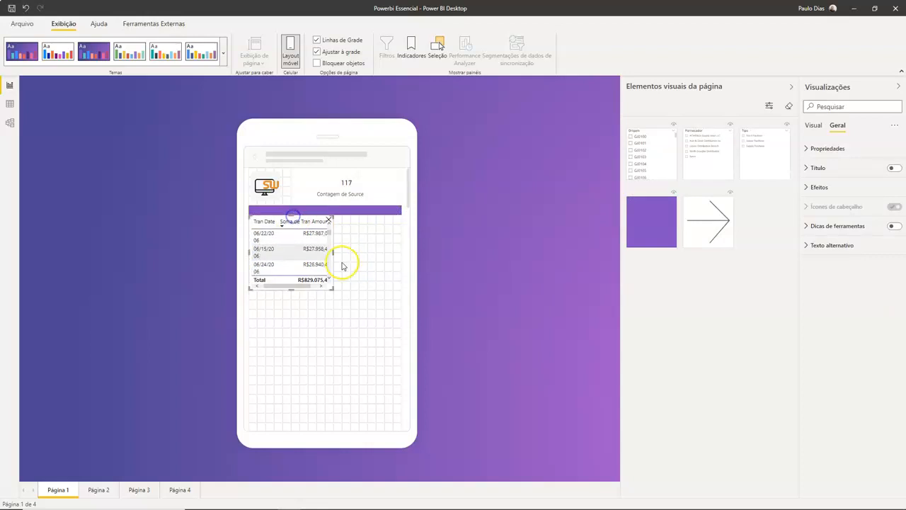
pyautogui.moveTo(333, 252); pyautogui.dragTo(403, 253)
pyautogui.moveTo(330, 286); pyautogui.dragTo(325, 317)
# Step: Place the Origem slicer below the mobile table, lengthened downward, with the Fornecedor slicer beside it above the Tipo slicer
pyautogui.moveTo(644, 159); pyautogui.dragTo(323, 344)
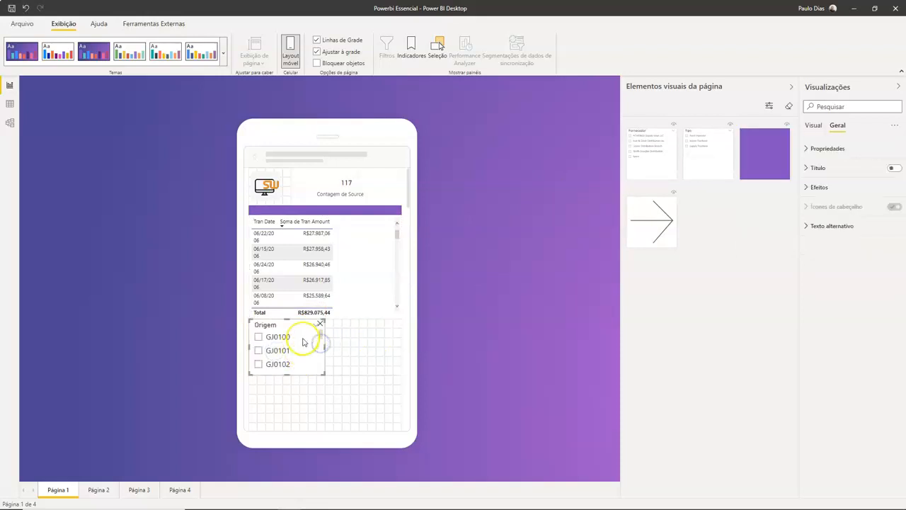
pyautogui.moveTo(285, 375); pyautogui.dragTo(292, 429)
pyautogui.moveTo(700, 160); pyautogui.dragTo(348, 415)
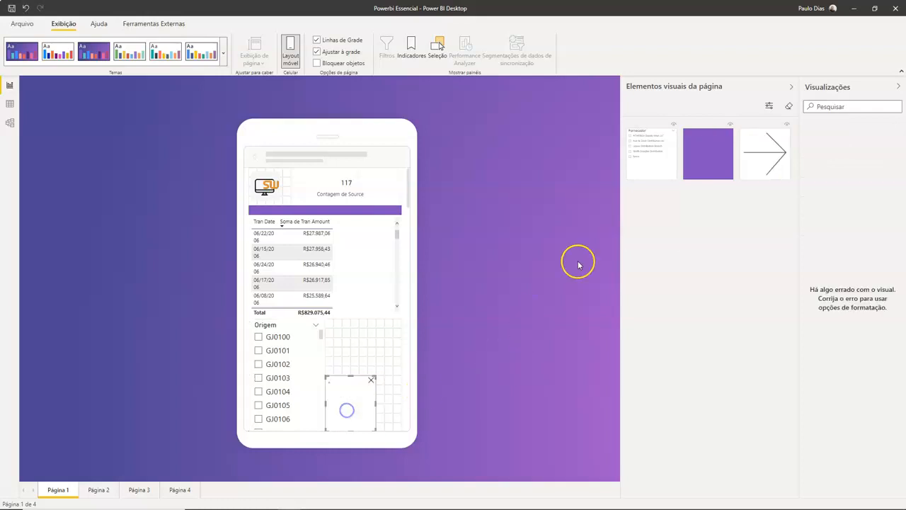
pyautogui.moveTo(649, 158); pyautogui.dragTo(350, 351)
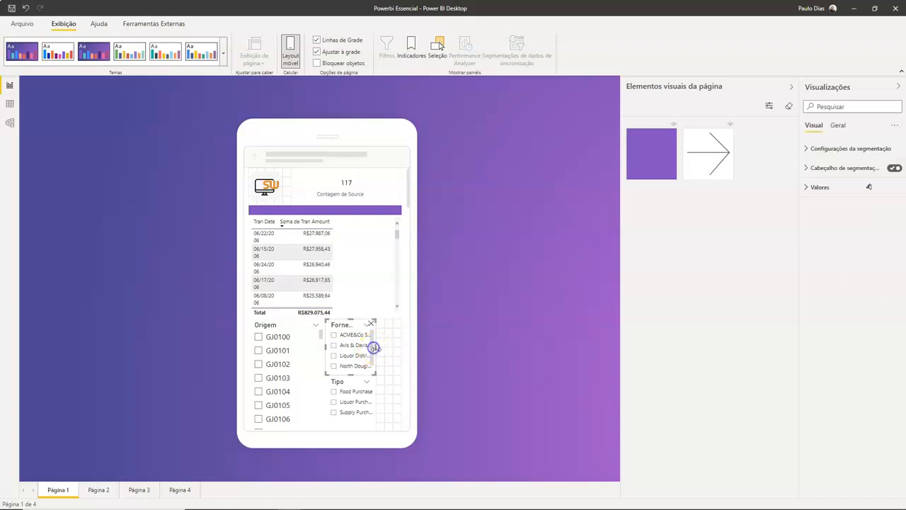
# Step: Narrow the Origem slicer and widen the Fornecedor slicer to span from it to the phone canvas's right edge
pyautogui.moveTo(380, 351); pyautogui.dragTo(403, 348)
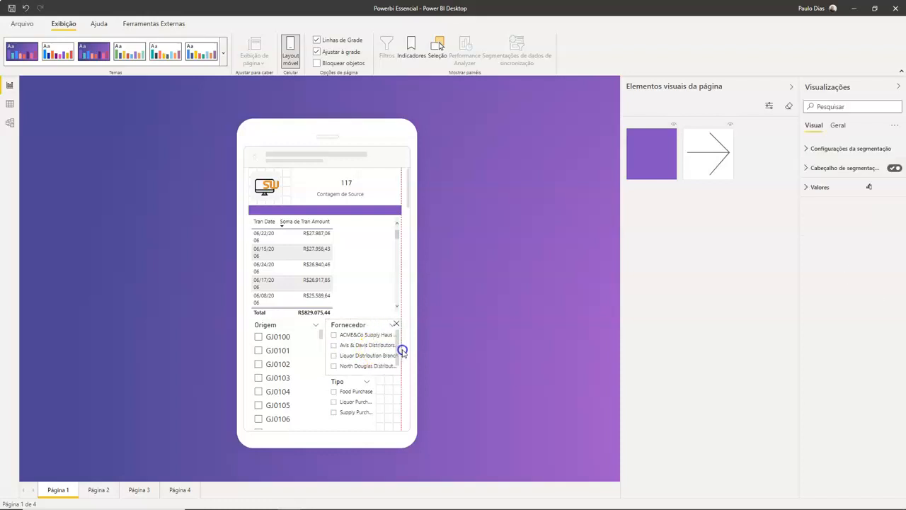
pyautogui.click(315, 355)
pyautogui.moveTo(325, 373); pyautogui.dragTo(311, 372)
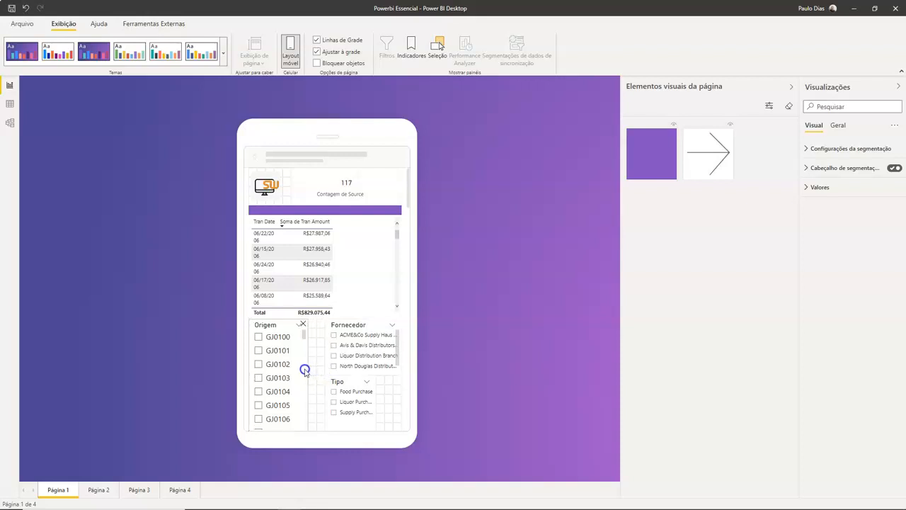
pyautogui.click(332, 335)
pyautogui.click(326, 350)
pyautogui.moveTo(323, 347); pyautogui.dragTo(302, 346)
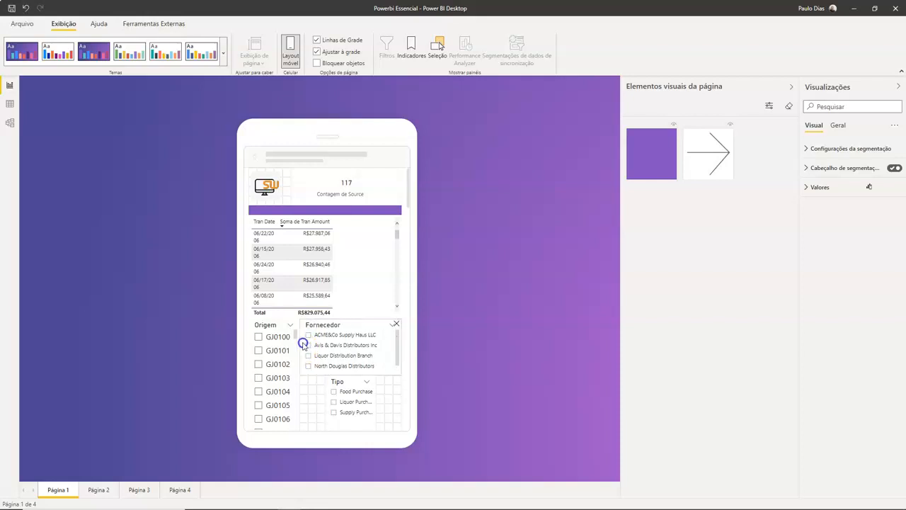
# Step: Lengthen the Fornecedor slicer to fit all its suppliers, and align and widen the Tipo slicer to match it underneath
pyautogui.moveTo(368, 390); pyautogui.dragTo(349, 386)
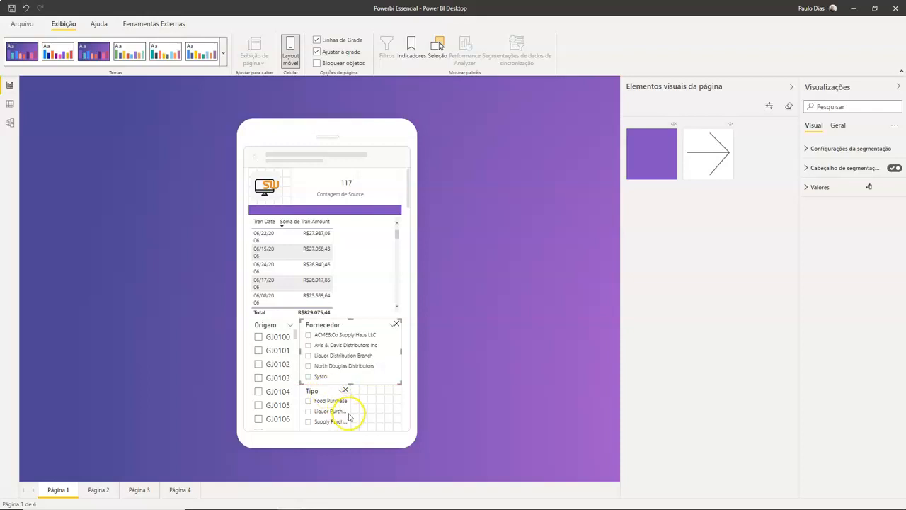
pyautogui.click(348, 409)
pyautogui.moveTo(351, 407); pyautogui.dragTo(401, 410)
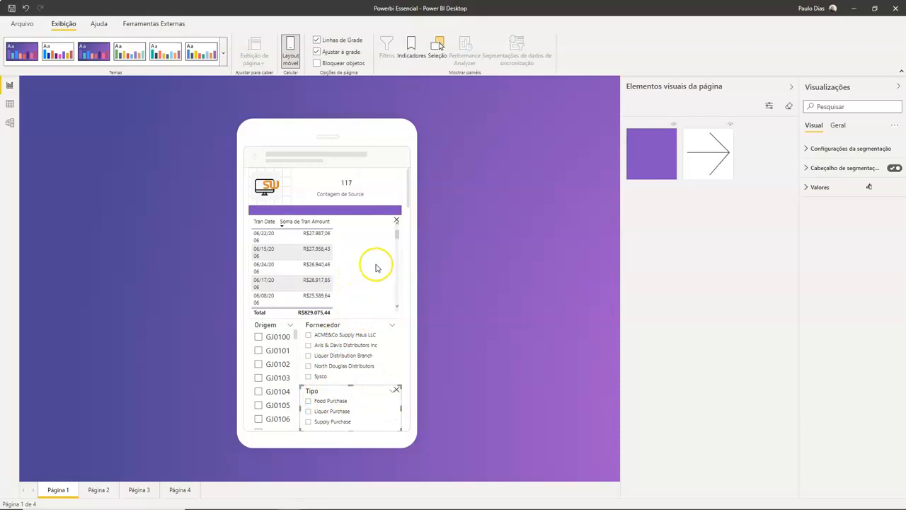
pyautogui.click(385, 155)
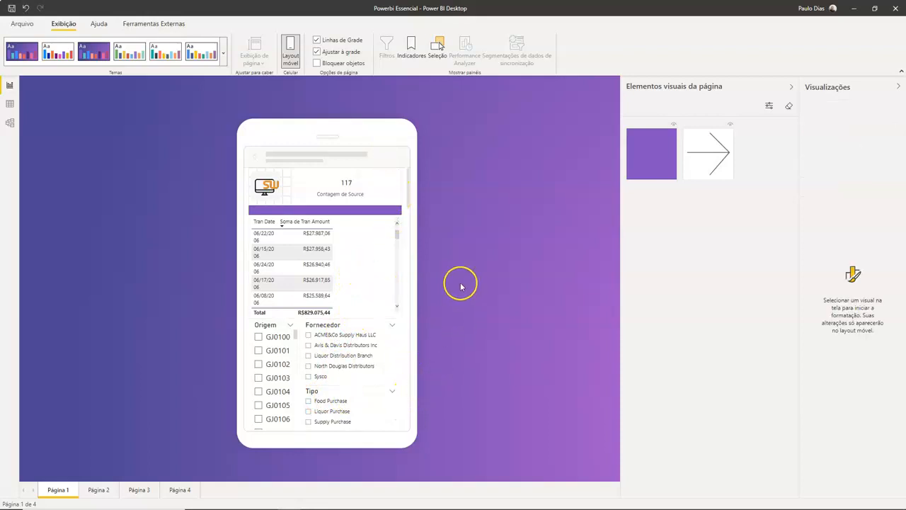
# Step: Narrow the Contagem de Source card and fit a small arrow button into the freed space at the phone header's right end
pyautogui.click(357, 185)
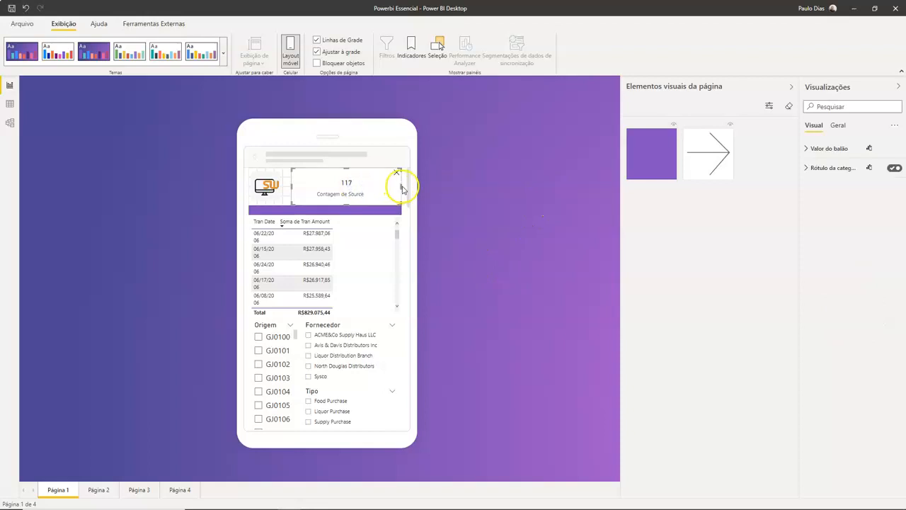
pyautogui.moveTo(400, 186); pyautogui.dragTo(367, 186)
pyautogui.moveTo(708, 156); pyautogui.dragTo(367, 192)
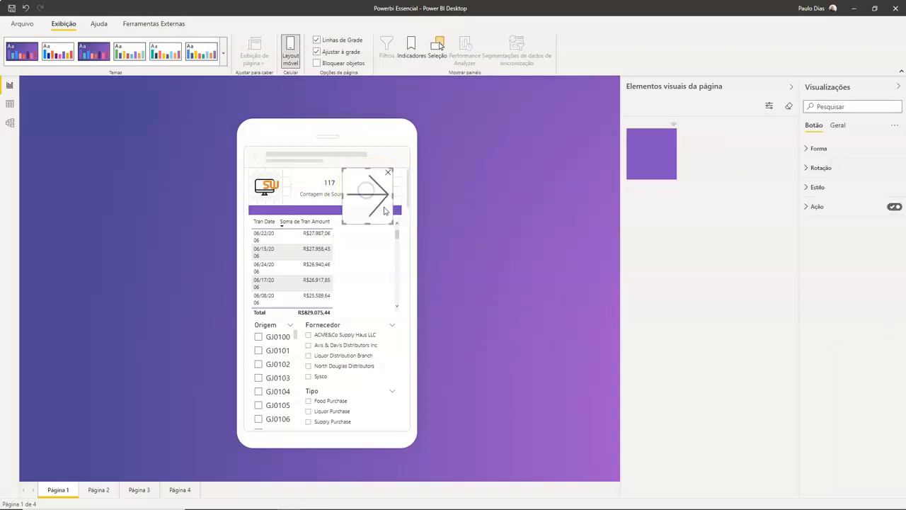
pyautogui.moveTo(393, 228); pyautogui.dragTo(392, 185)
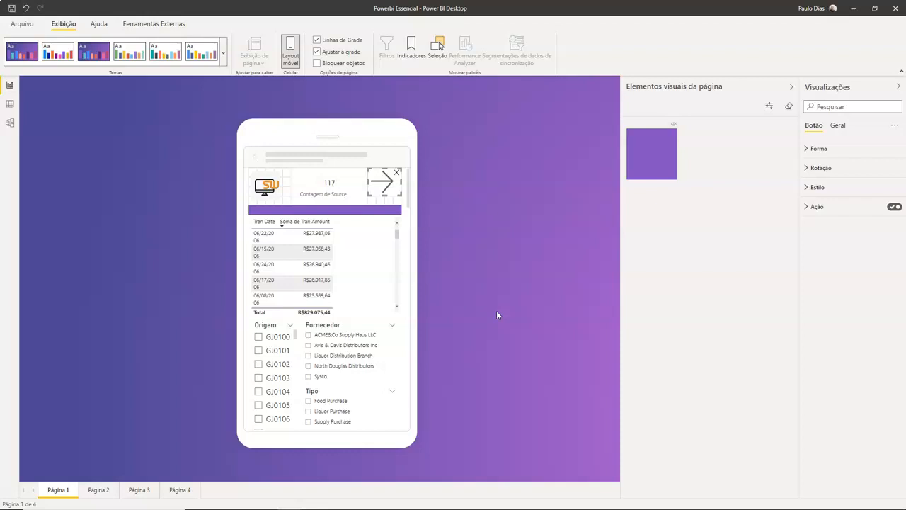
# Step: Exit the phone layout and look through the help resources, example options and installed external tools
pyautogui.click(291, 54)
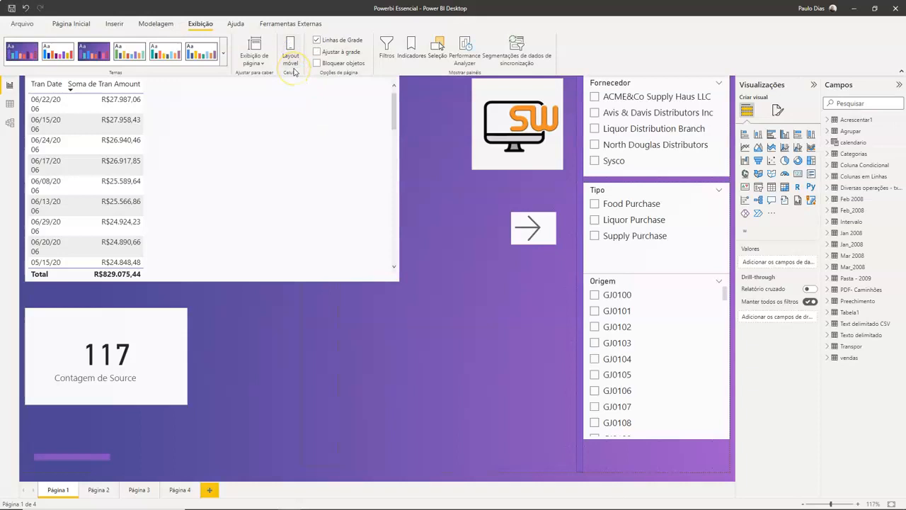
pyautogui.click(236, 23)
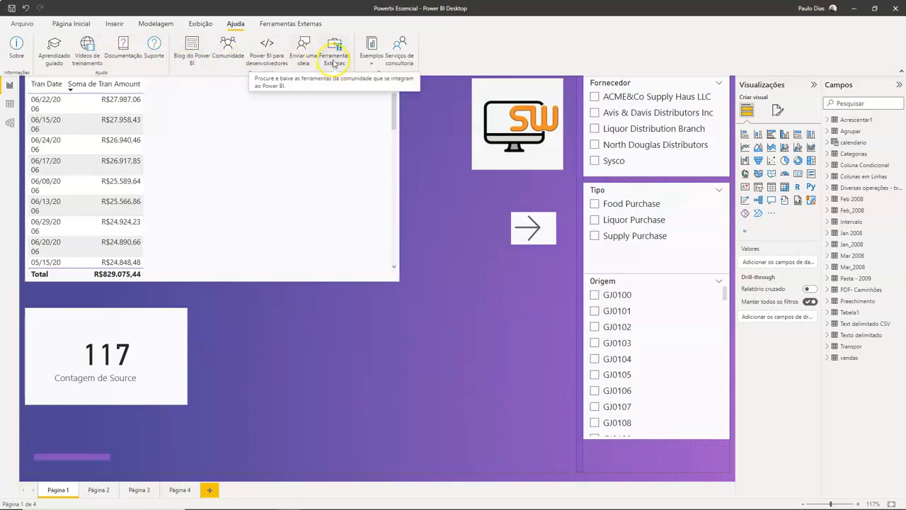
pyautogui.click(371, 61)
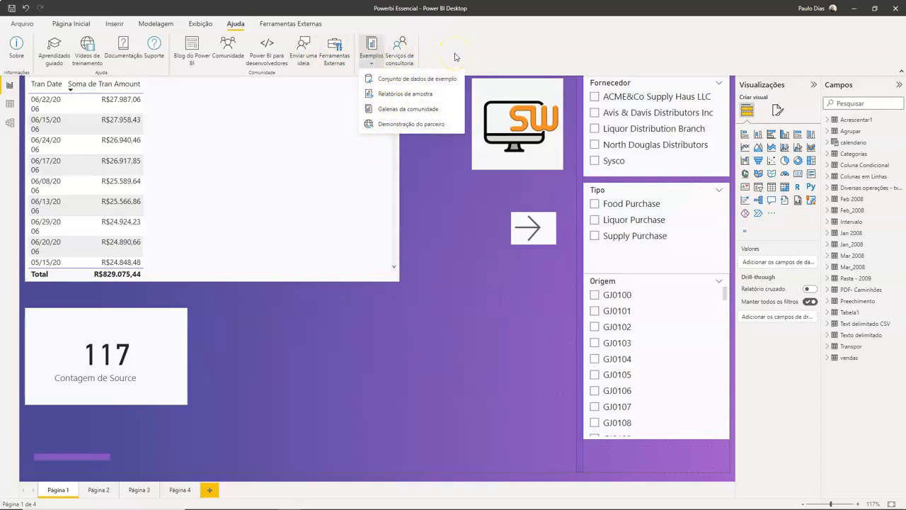
pyautogui.click(290, 24)
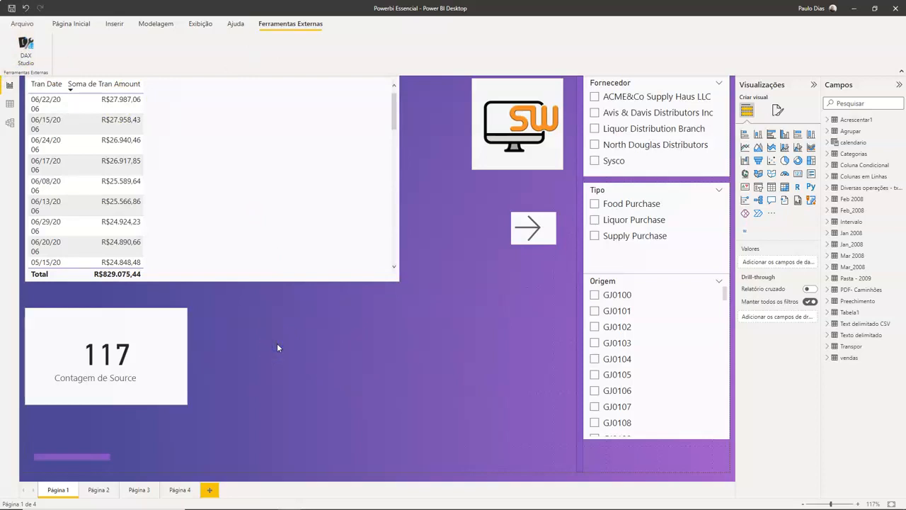
pyautogui.click(316, 350)
# Step: Switch to the Interface Powerbi Desktop slide to review its topic list, and return to the report in Power BI Desktop
pyautogui.hotkey('alt', 'Tab')
pyautogui.hotkey('alt', 'Tab')
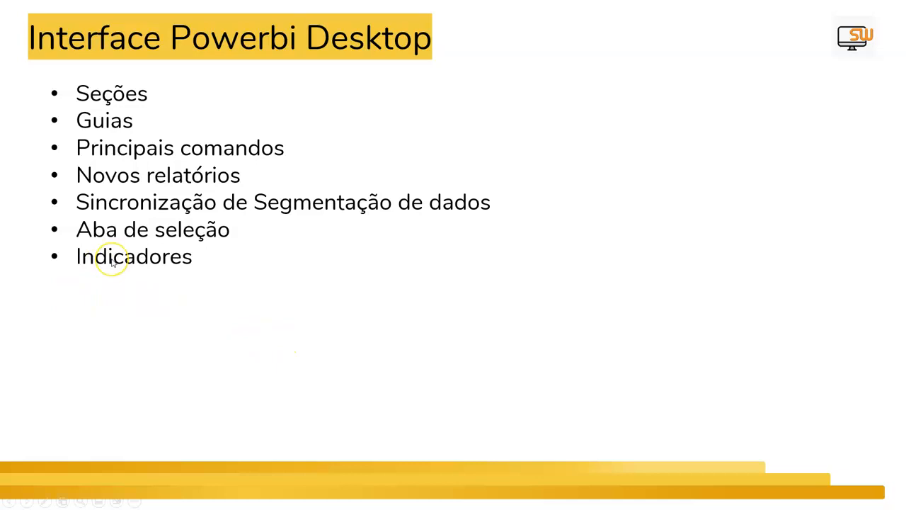
pyautogui.hotkey('alt', 'Tab')
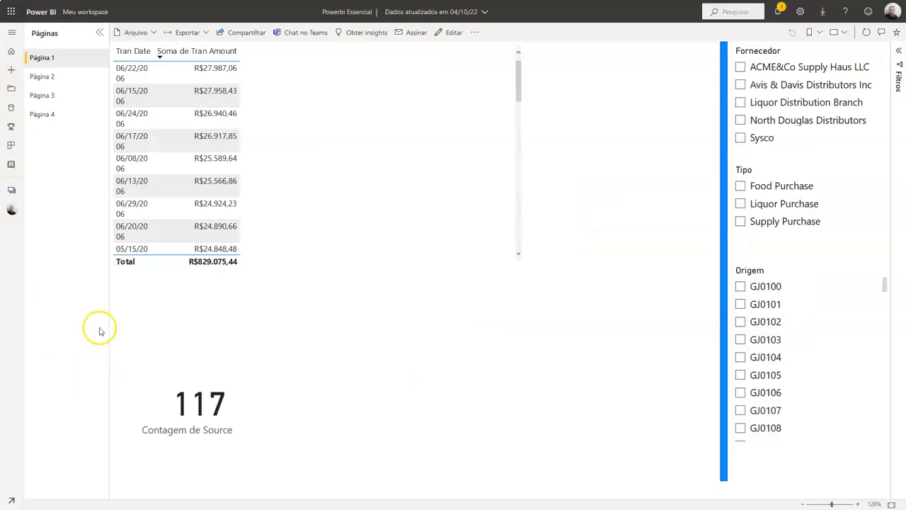
pyautogui.hotkey('alt', 'Tab')
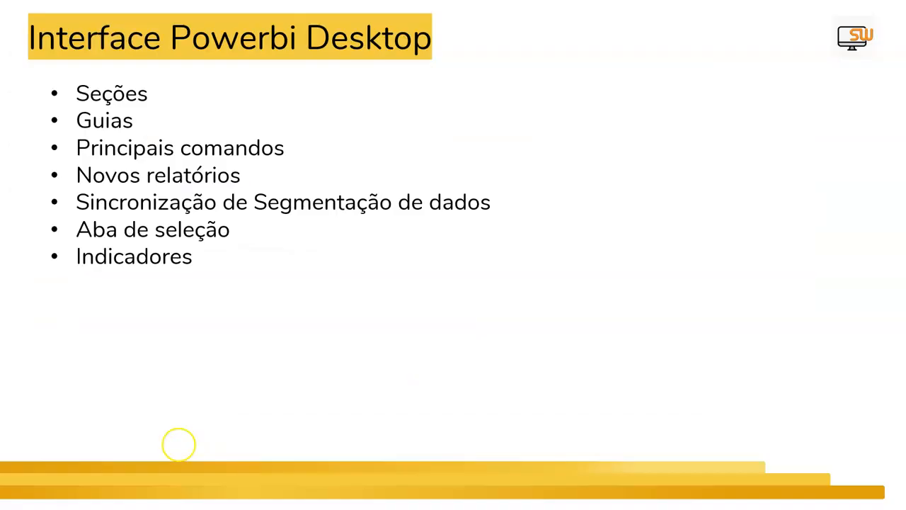
pyautogui.hotkey('alt', 'Tab')
pyautogui.hotkey('alt', 'Tab')
pyautogui.hotkey('alt', 'Tab')
pyautogui.hotkey('alt', 'Tab')
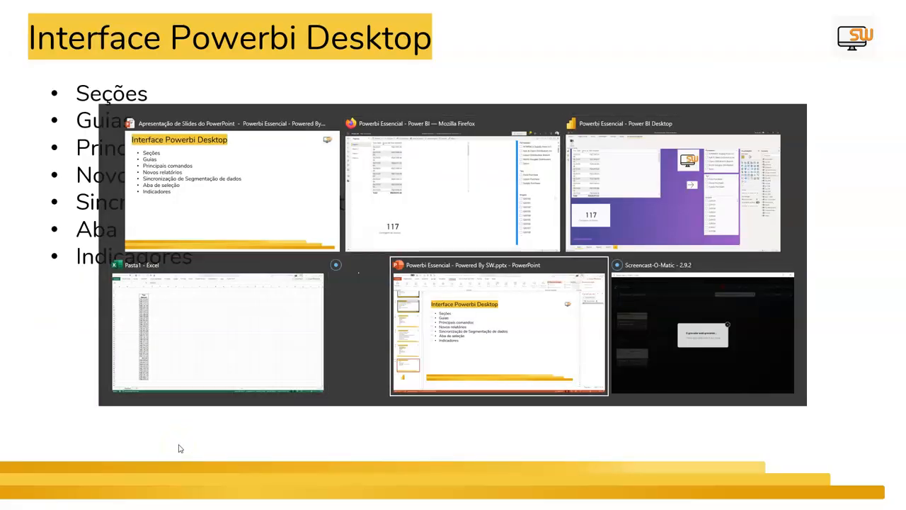
pyautogui.hotkey('alt', 'Tab')
pyautogui.hotkey('alt', 'Tab')
pyautogui.hotkey('alt', 'Tab')
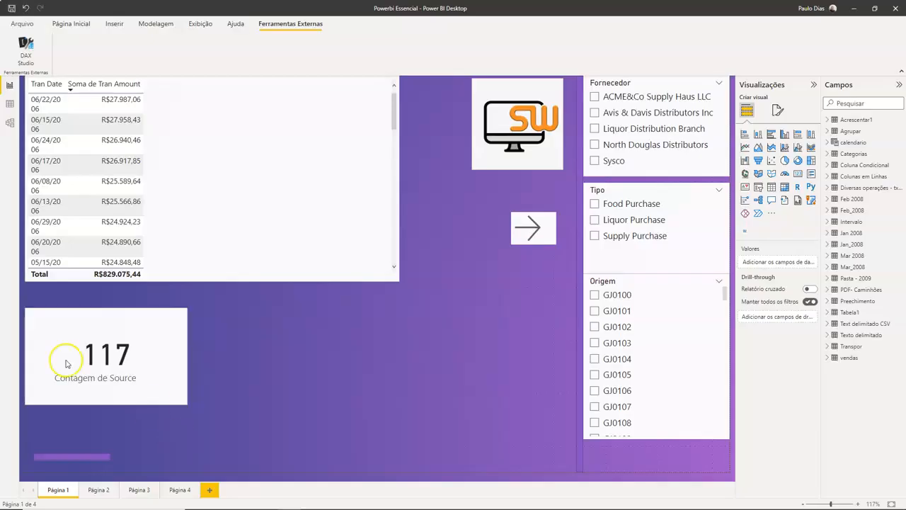
# Step: Add a new blank report page and create a duplicate of Página 1
pyautogui.click(209, 490)
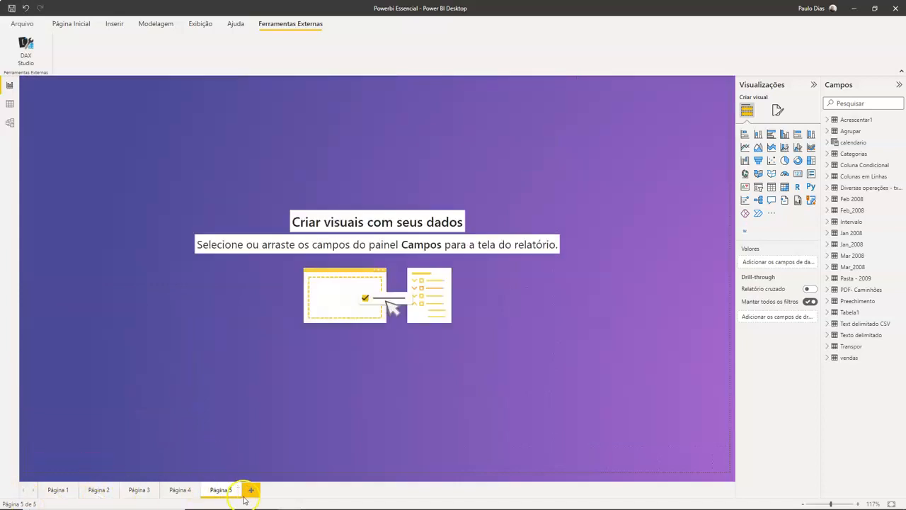
pyautogui.rightClick(68, 494)
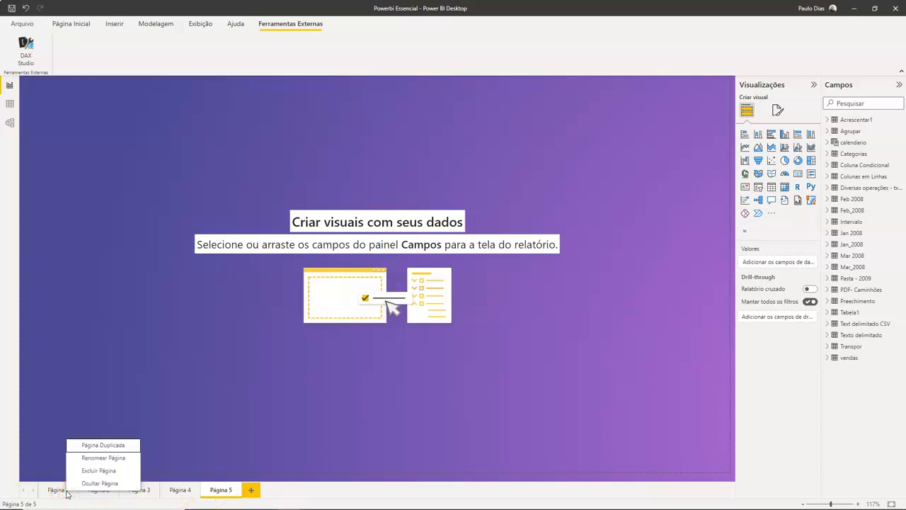
pyautogui.click(106, 445)
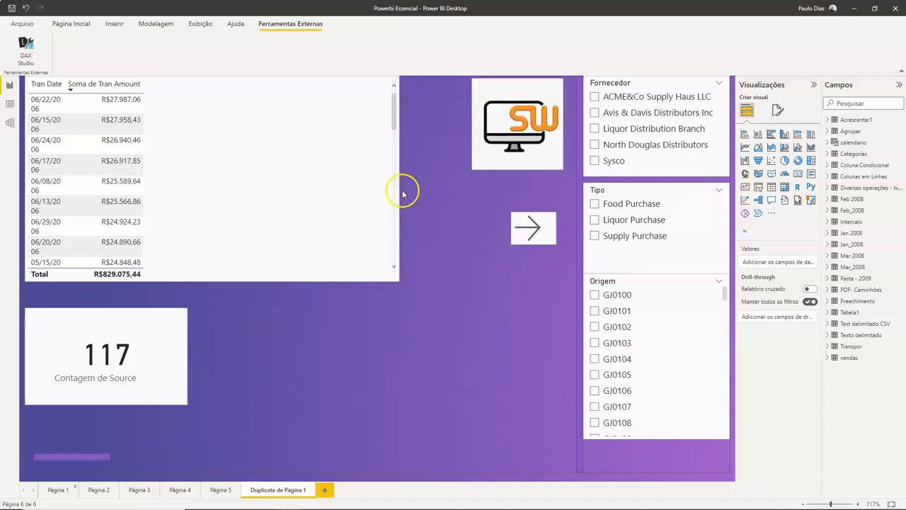
# Step: Delete the transactions table from the duplicated page and line up the logo, Contagem de Source card and arrow button along the page's upper edge
pyautogui.click(366, 197)
pyautogui.press('Delete')
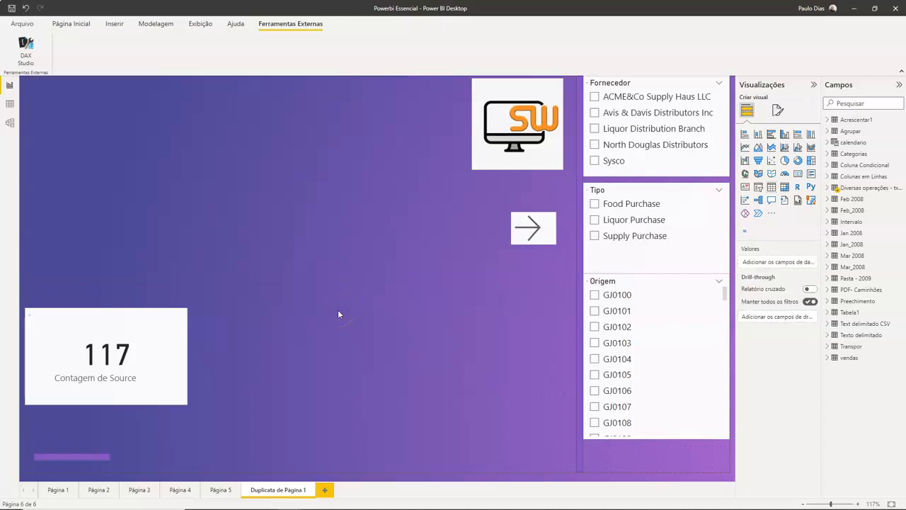
pyautogui.click(181, 337)
pyautogui.moveTo(181, 336); pyautogui.dragTo(450, 134)
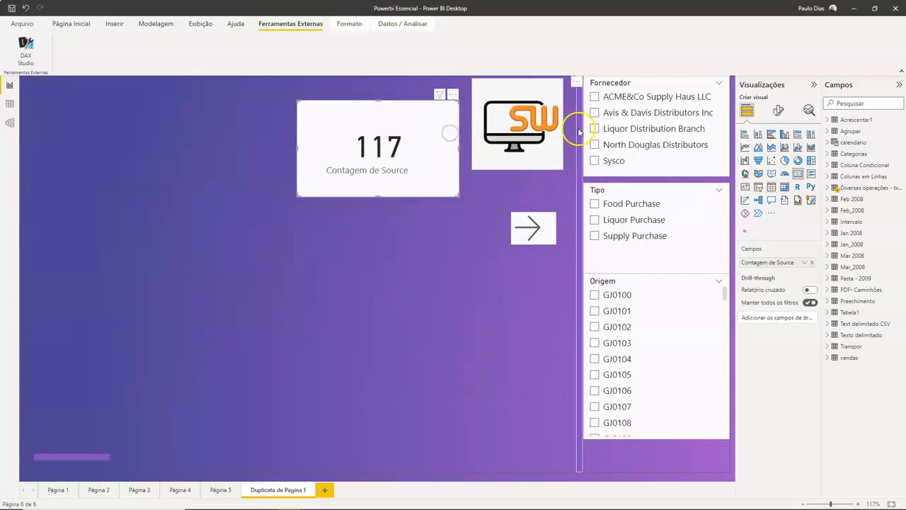
pyautogui.moveTo(478, 98); pyautogui.dragTo(43, 98)
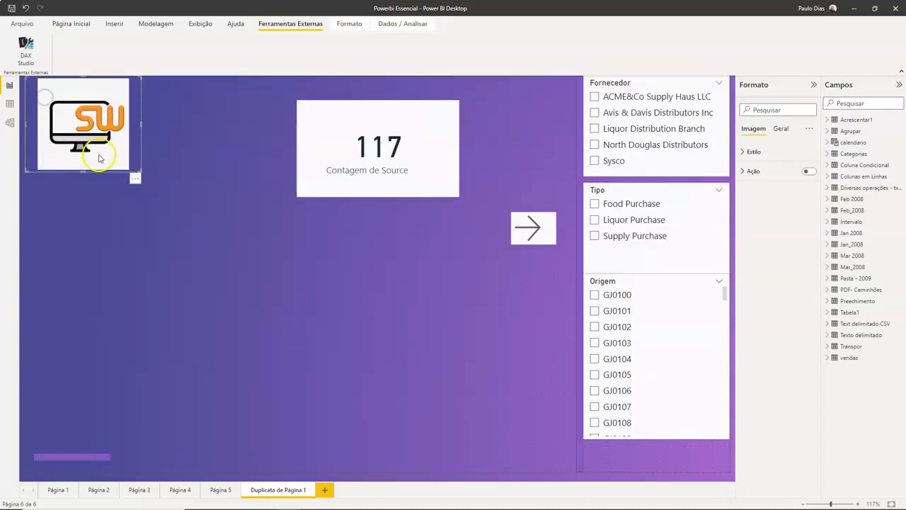
pyautogui.click(522, 212)
pyautogui.moveTo(522, 212); pyautogui.dragTo(550, 84)
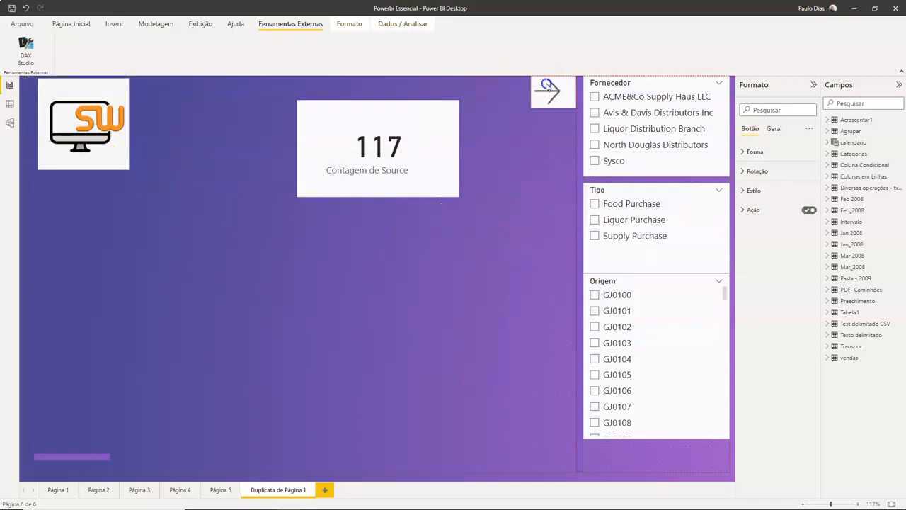
pyautogui.moveTo(371, 189); pyautogui.dragTo(334, 164)
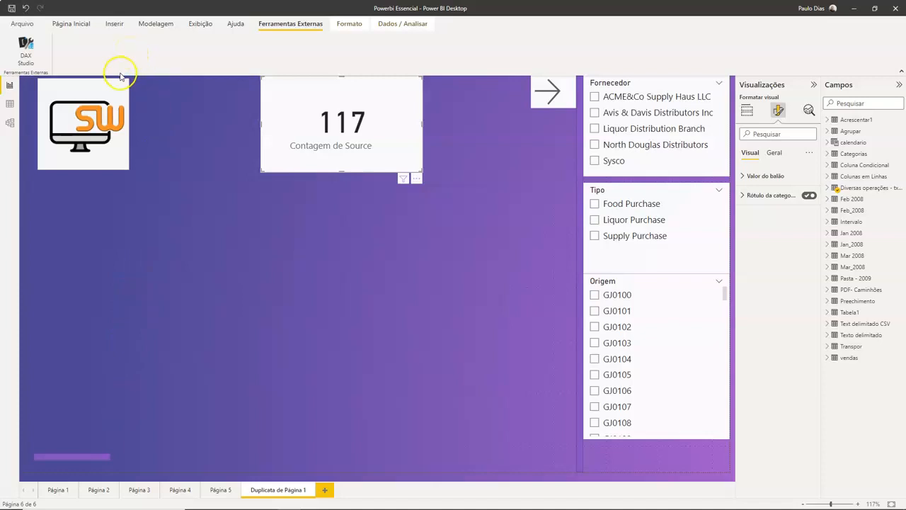
# Step: Check the topic slide again and delete the Fornecedor slicer from the duplicated page
pyautogui.hotkey('alt', 'Tab')
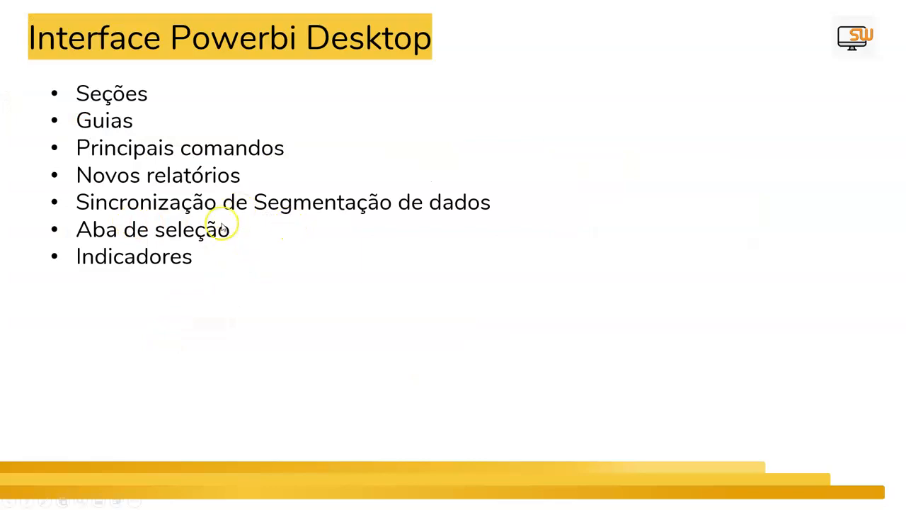
pyautogui.hotkey('alt', 'Tab')
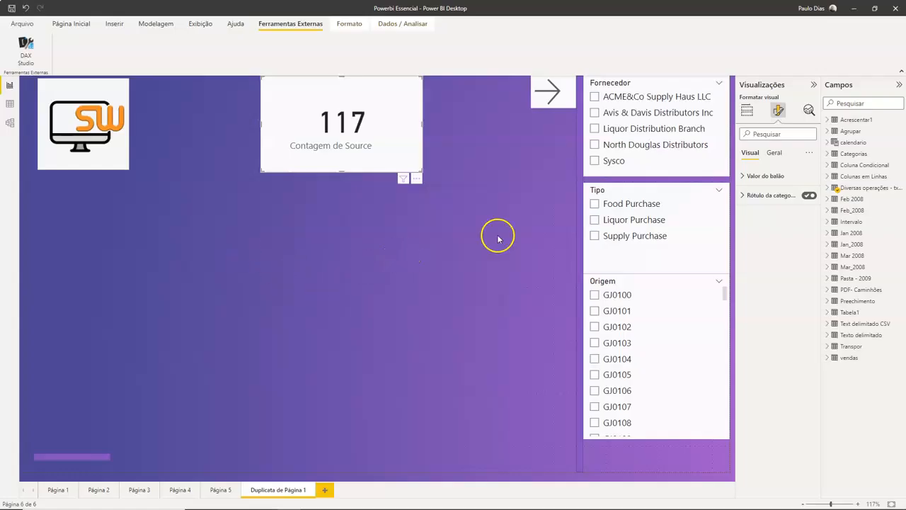
pyautogui.click(653, 174)
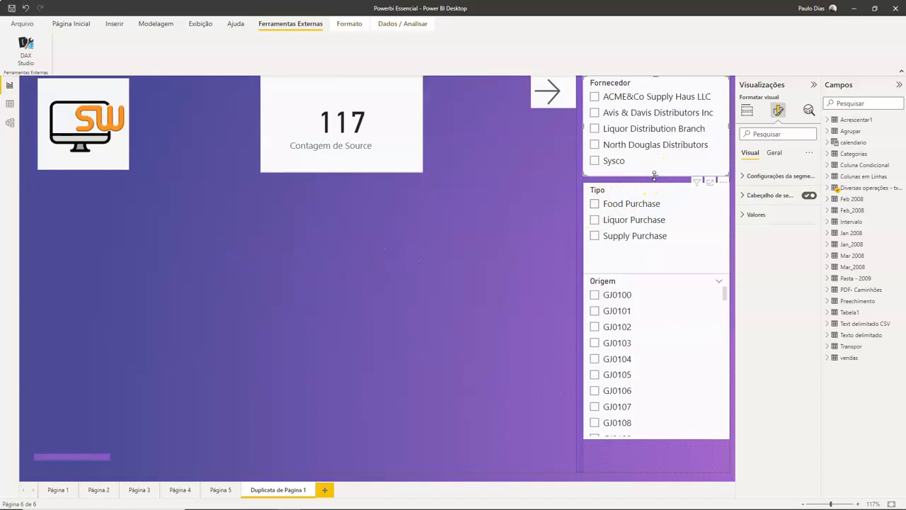
pyautogui.press('Delete')
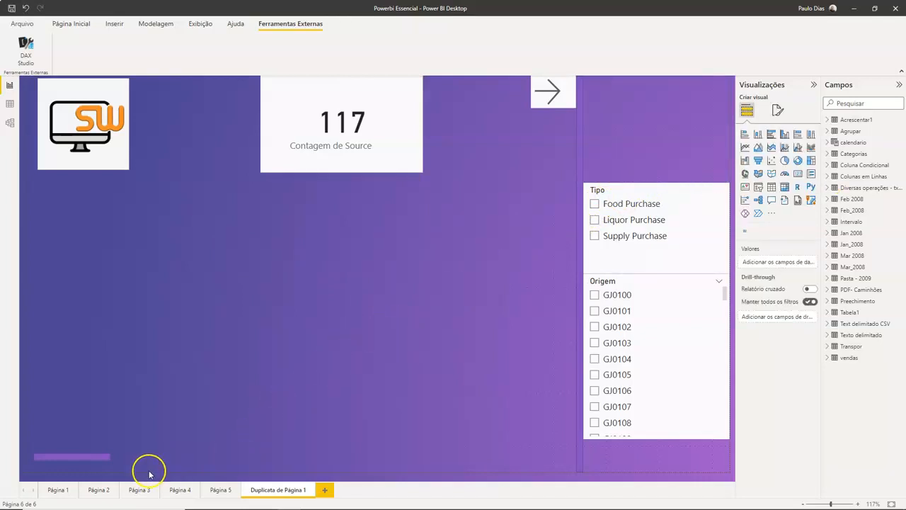
# Step: Copy the Fornecedor slicer from Página 1 onto Duplicata de Página 1, keeping the two slicers synchronized
pyautogui.click(62, 492)
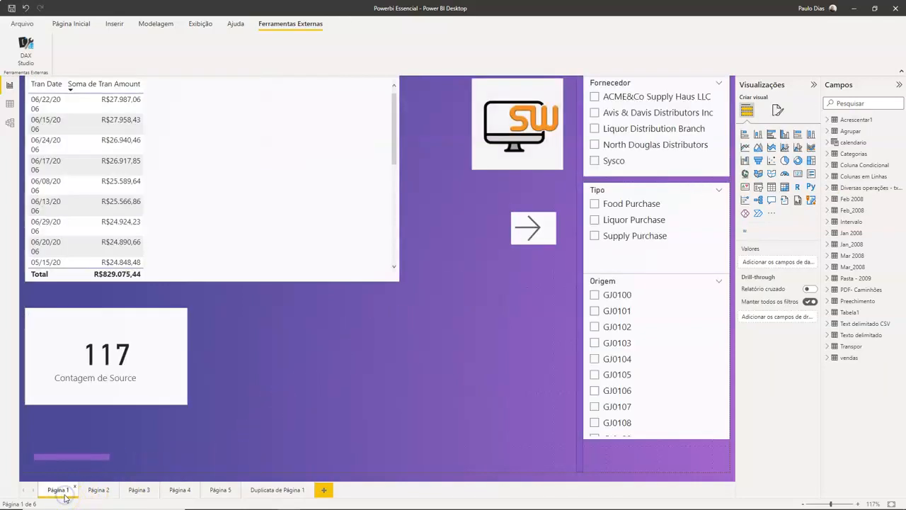
pyautogui.click(662, 172)
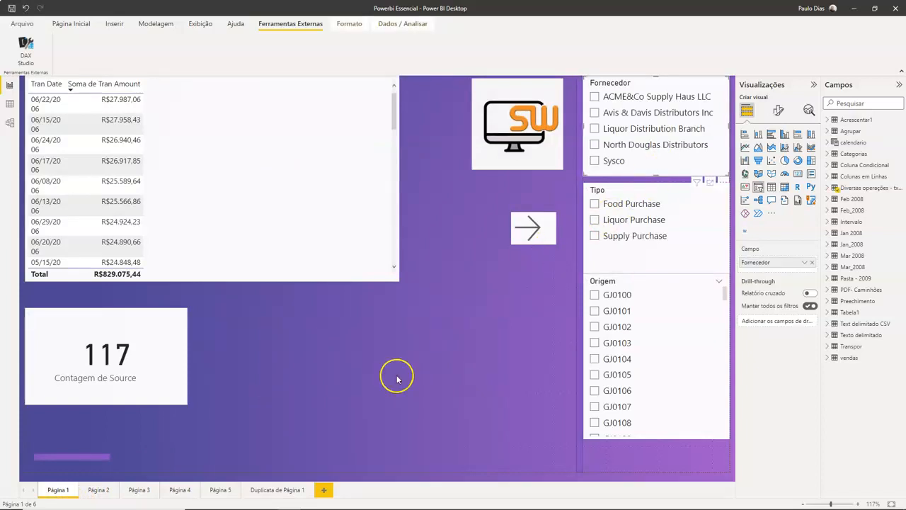
pyautogui.click(271, 489)
pyautogui.hotkey('ctrl', 'v')
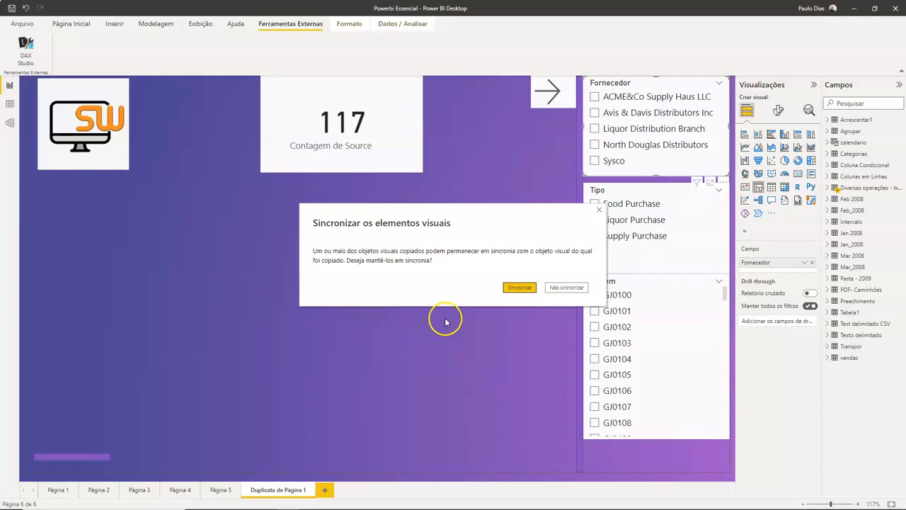
pyautogui.click(519, 287)
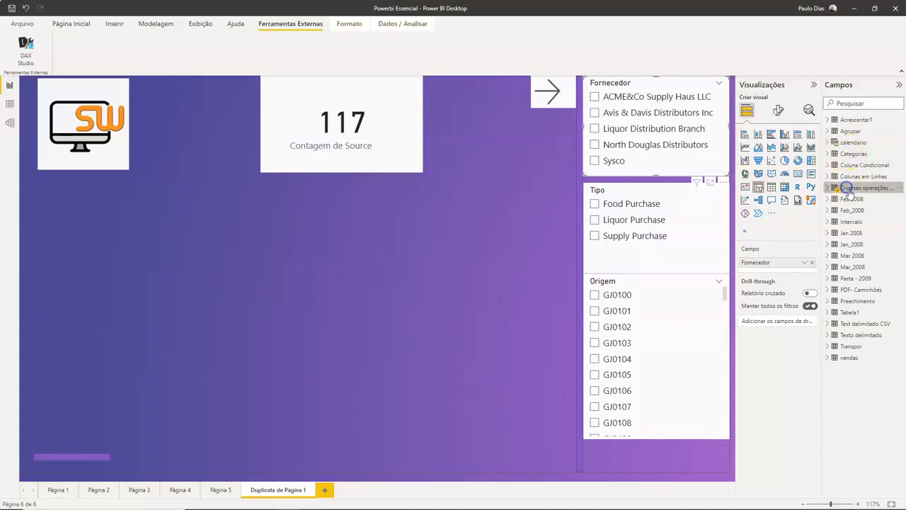
# Step: Create a stacked bar chart from the Diversas operações table with Reference Information on the Y axis and Tran Amount on the X axis
pyautogui.click(841, 187)
pyautogui.click(827, 189)
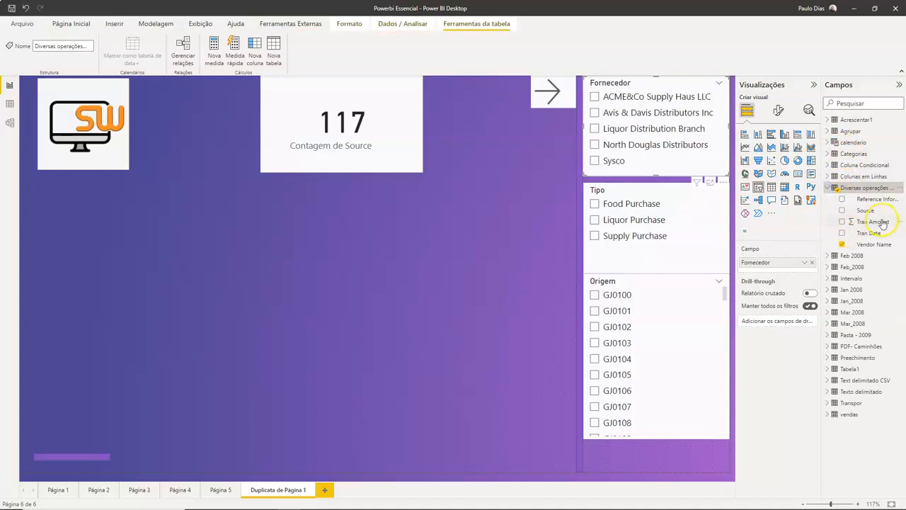
pyautogui.moveTo(874, 203); pyautogui.dragTo(289, 266)
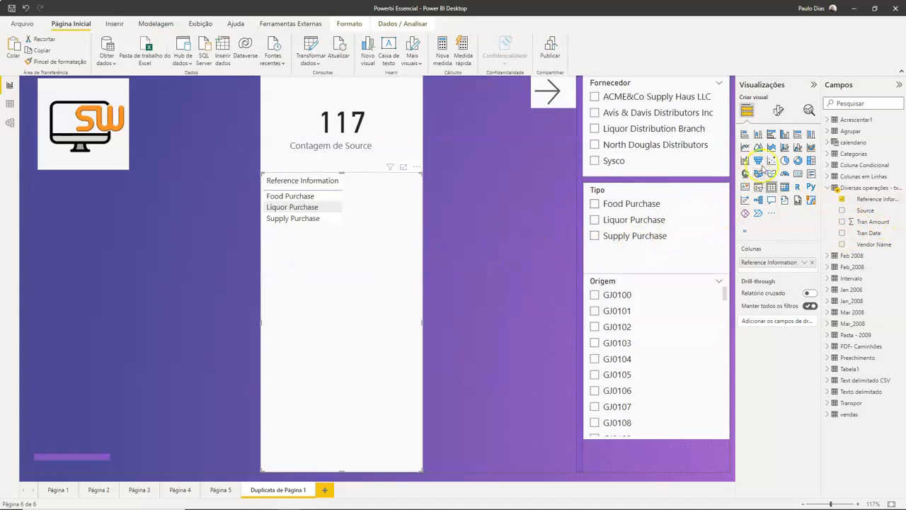
pyautogui.click(743, 136)
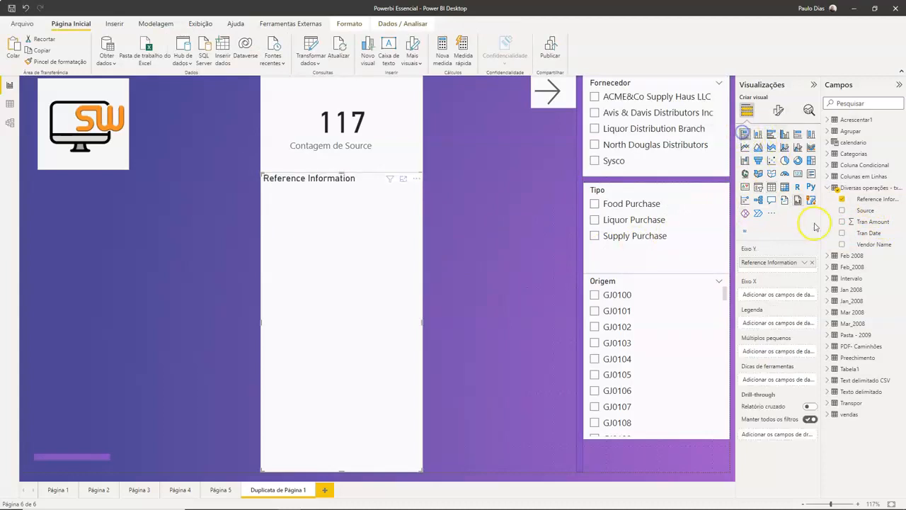
pyautogui.moveTo(873, 221); pyautogui.dragTo(791, 296)
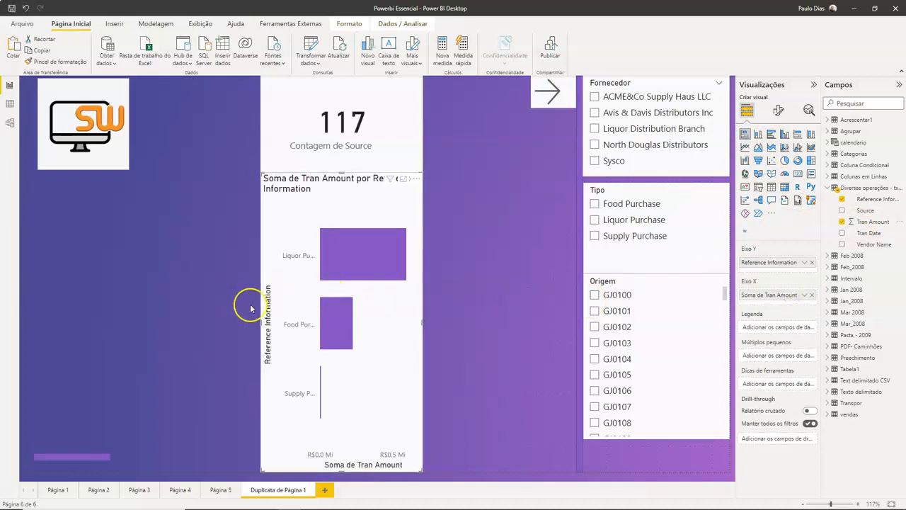
# Step: Widen and shorten the bar chart and place it beneath the logo and Contagem de Source card
pyautogui.moveTo(260, 313); pyautogui.dragTo(59, 283)
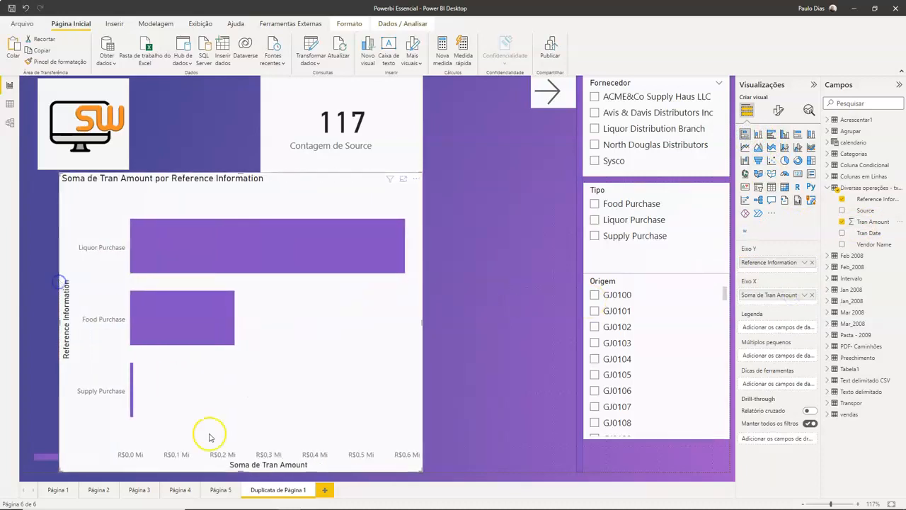
pyautogui.moveTo(241, 472); pyautogui.dragTo(247, 383)
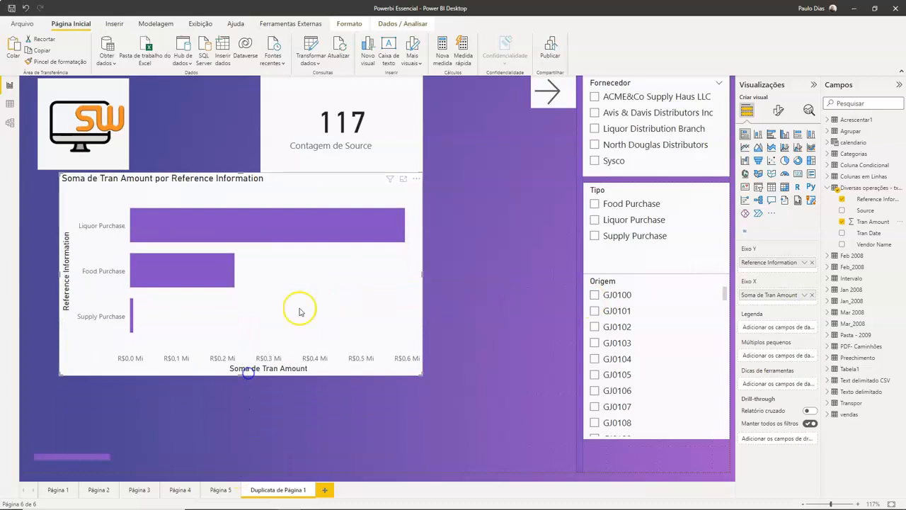
pyautogui.moveTo(294, 194); pyautogui.dragTo(269, 218)
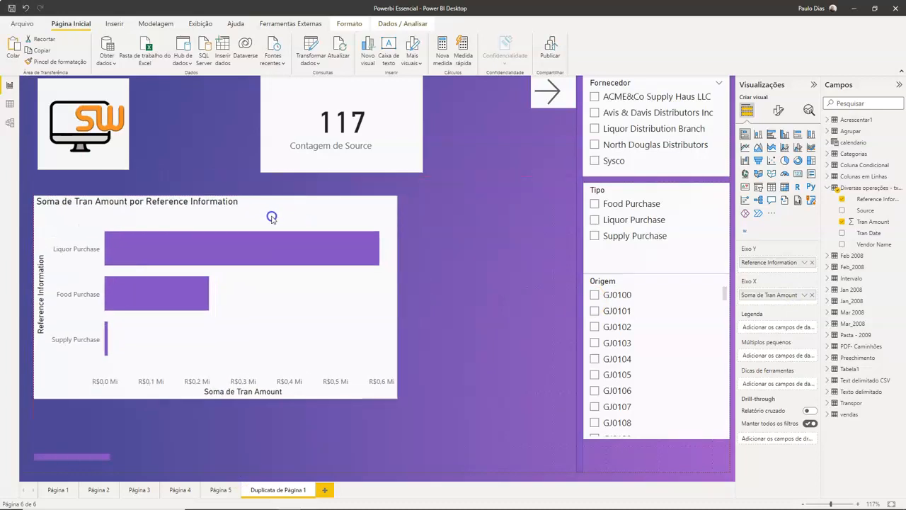
# Step: Filter the duplicated page by individual suppliers in the Fornecedor slicer, leave Avis & Davis Distributors Inc selected, and open Página 1
pyautogui.click(594, 161)
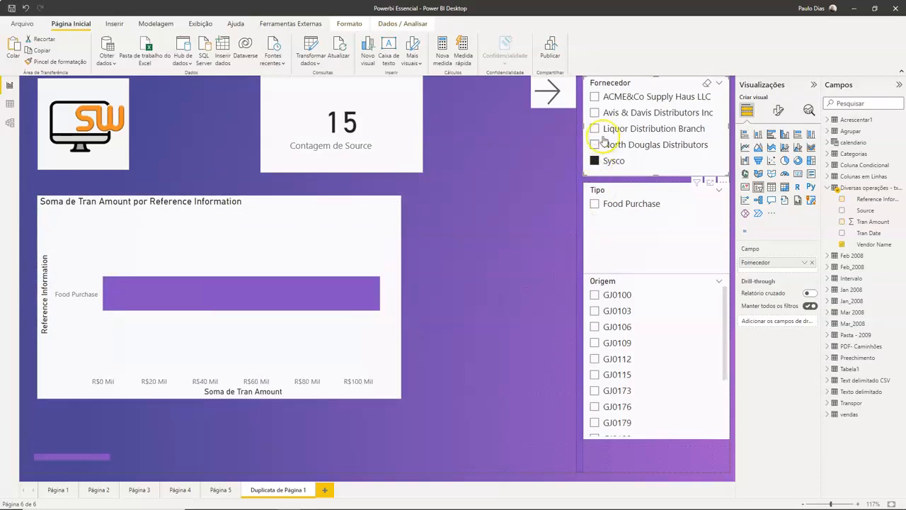
pyautogui.click(595, 144)
pyautogui.click(595, 130)
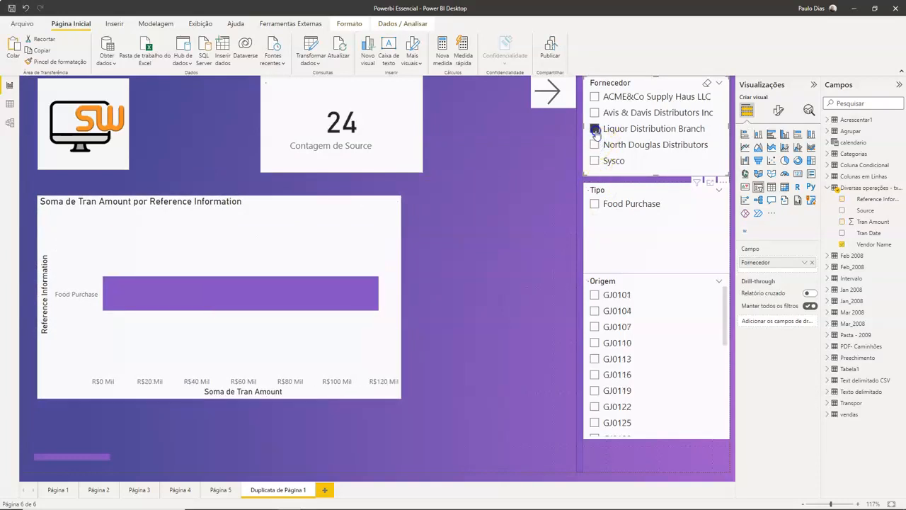
pyautogui.click(595, 113)
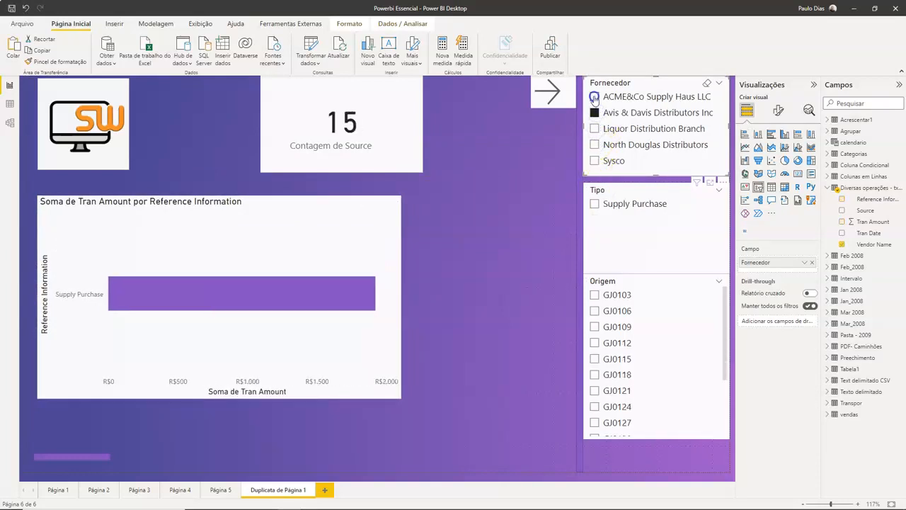
pyautogui.click(595, 97)
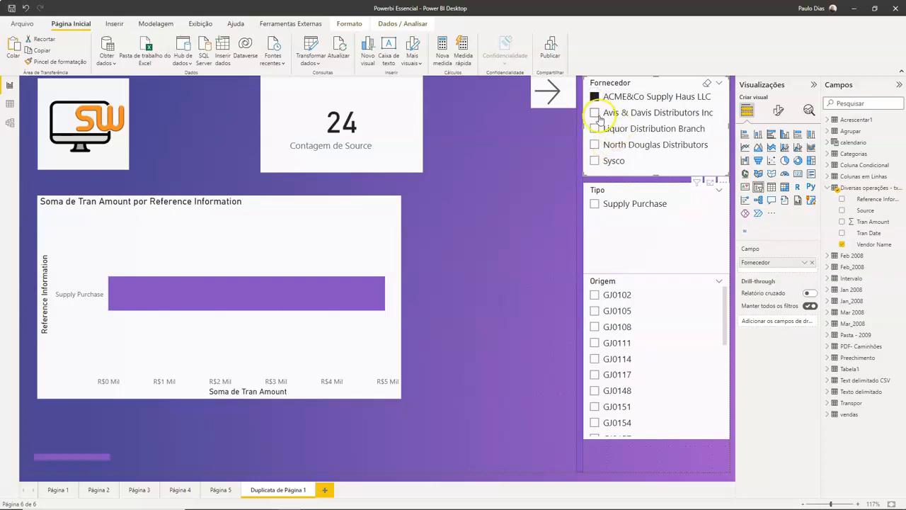
pyautogui.click(596, 114)
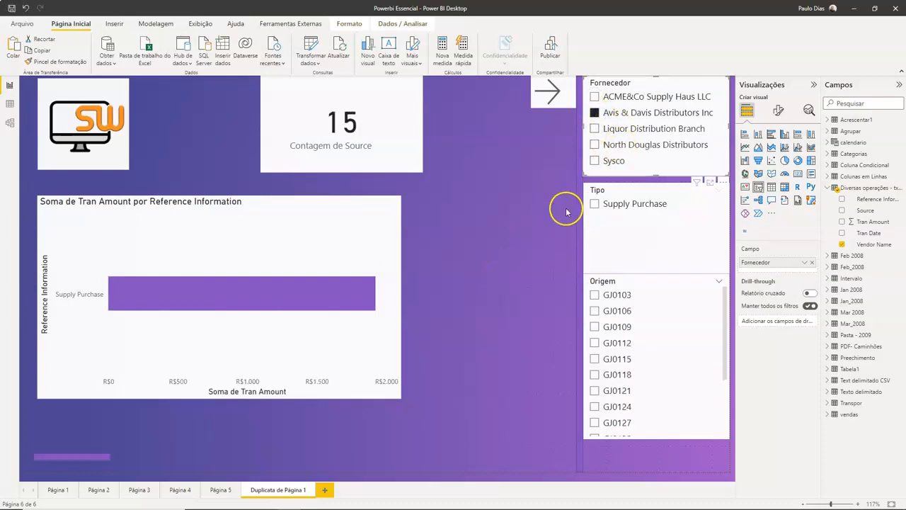
pyautogui.click(62, 493)
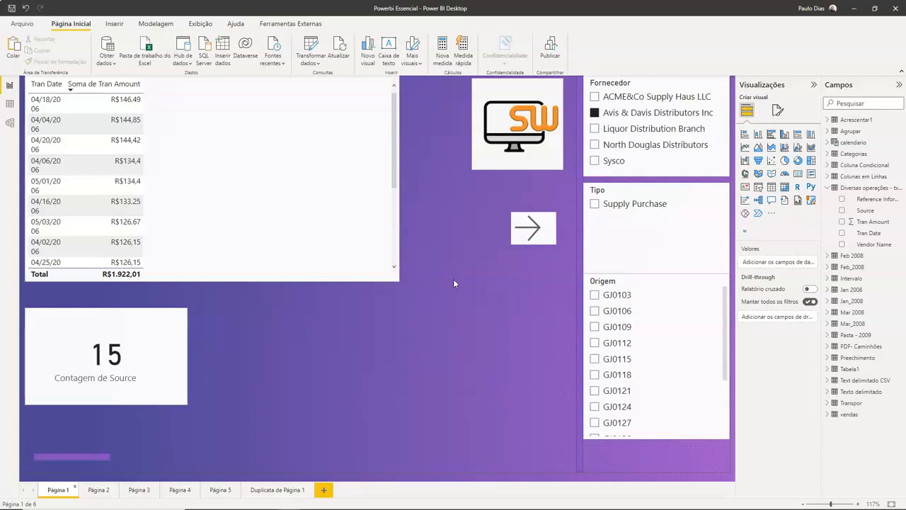
# Step: Check the topic slide again and show the Seleção pane for Página 1
pyautogui.hotkey('alt', 'Tab')
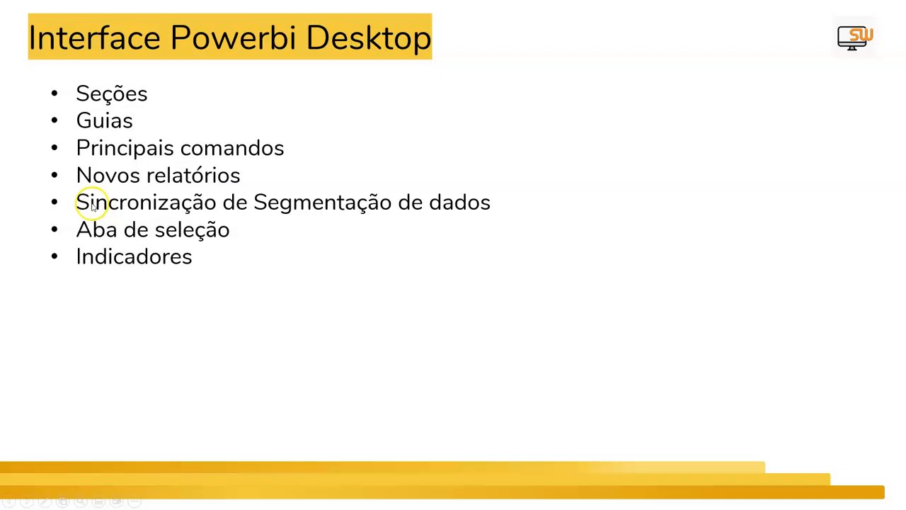
pyautogui.hotkey('alt', 'Tab')
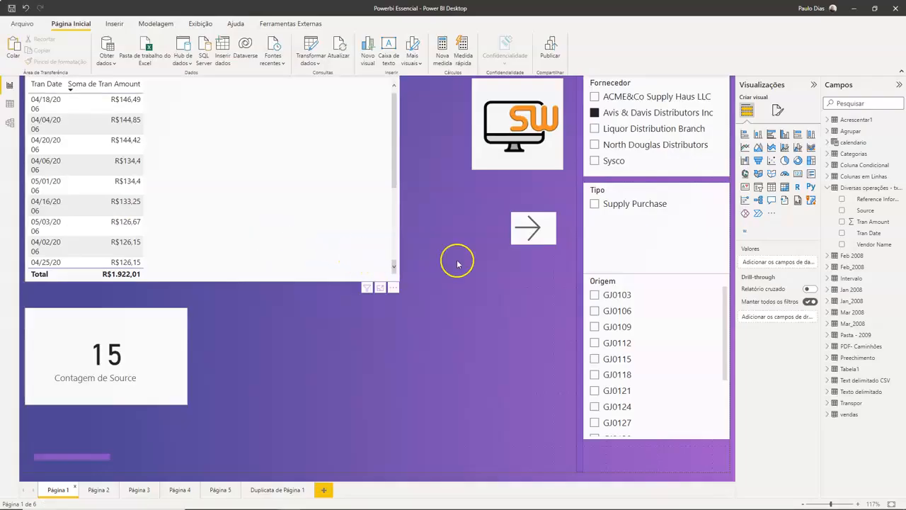
pyautogui.click(201, 24)
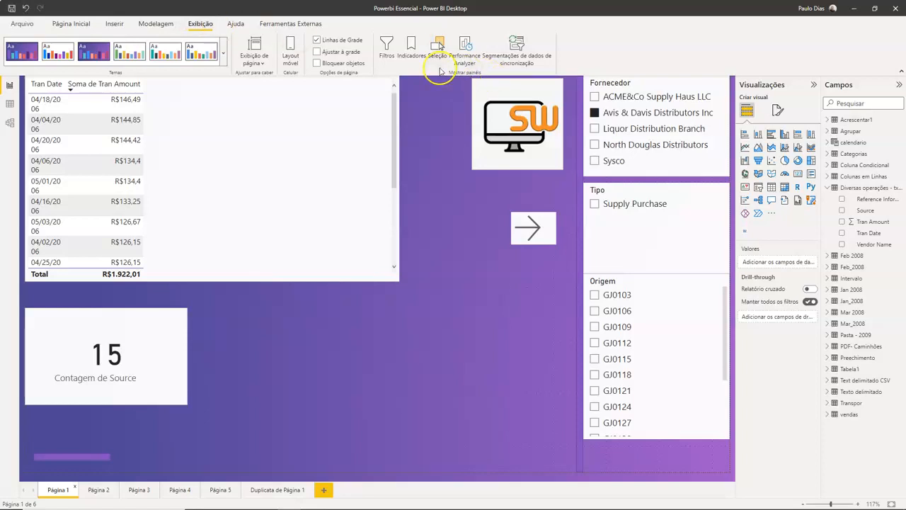
pyautogui.click(382, 54)
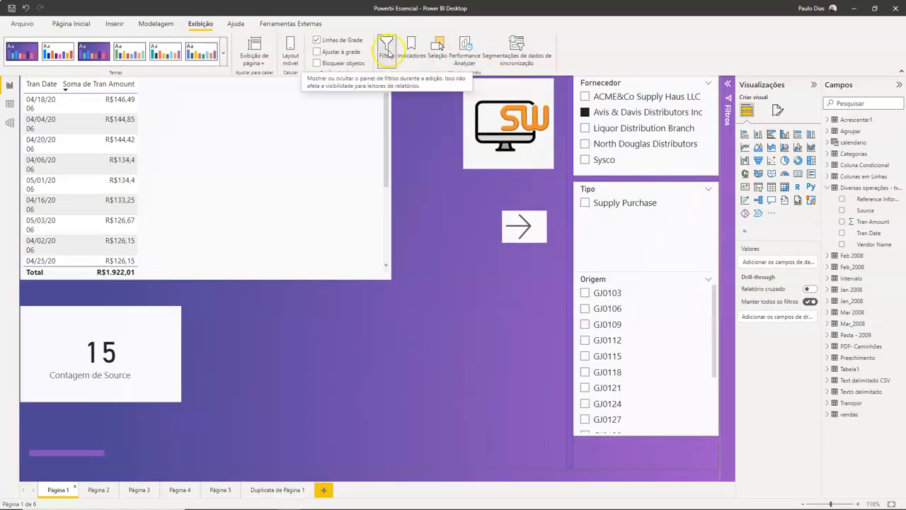
pyautogui.click(439, 53)
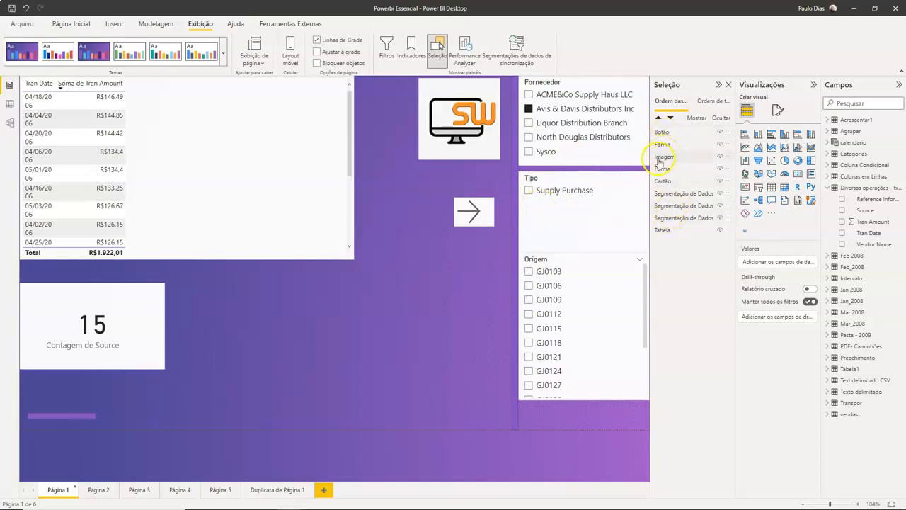
# Step: Select every Página 1 object except the arrow button in the layer order, delete them together, and undo the deletion
pyautogui.click(684, 194)
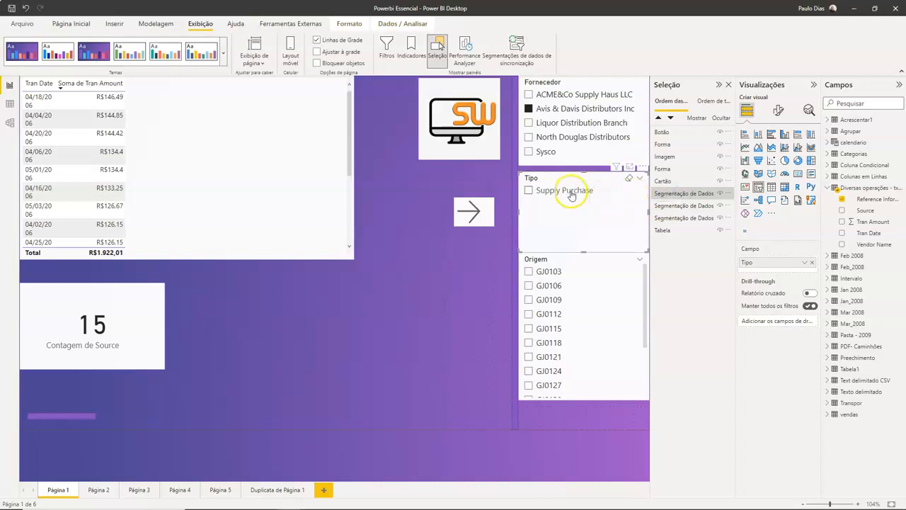
pyautogui.keyDown('ctrl'); pyautogui.click(679, 206); pyautogui.keyUp('ctrl')
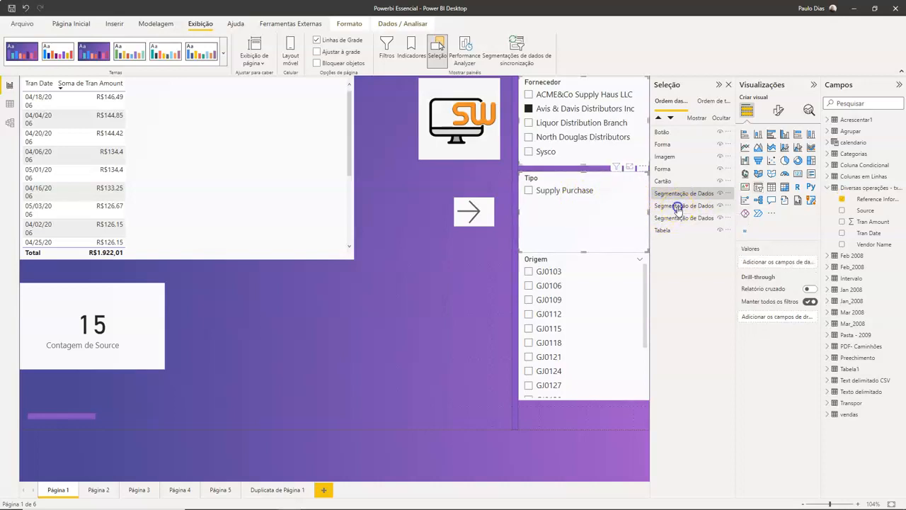
pyautogui.keyDown('ctrl'); pyautogui.click(679, 219); pyautogui.keyUp('ctrl')
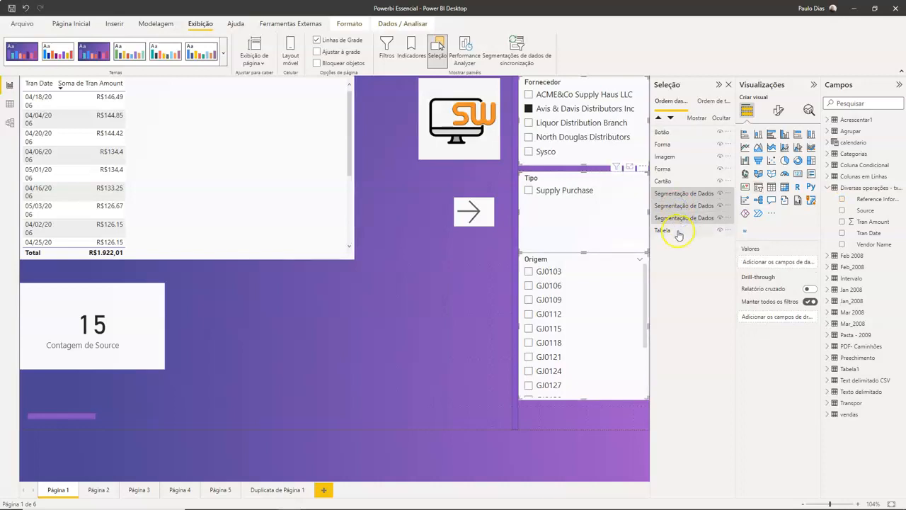
pyautogui.keyDown('ctrl'); pyautogui.click(678, 231); pyautogui.keyUp('ctrl')
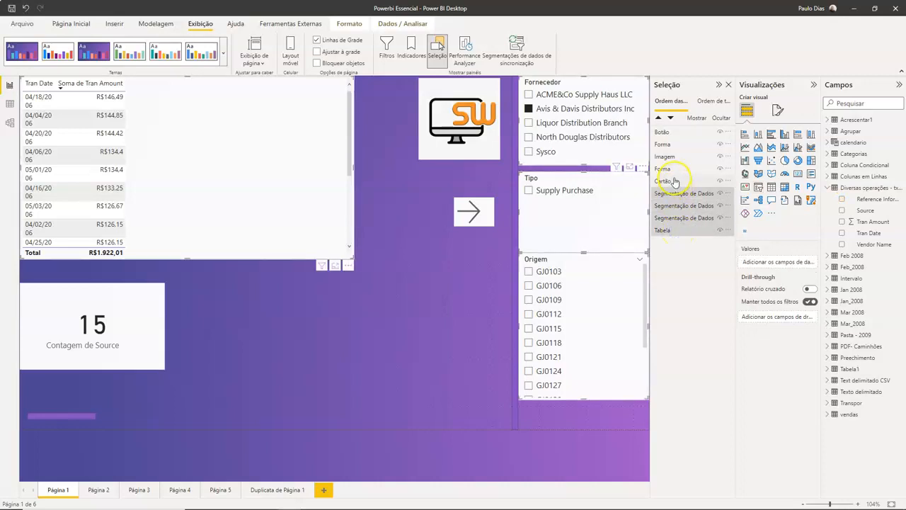
pyautogui.keyDown('ctrl'); pyautogui.click(673, 182); pyautogui.keyUp('ctrl')
pyautogui.keyDown('ctrl'); pyautogui.click(672, 157); pyautogui.keyUp('ctrl')
pyautogui.keyDown('ctrl'); pyautogui.click(668, 145); pyautogui.keyUp('ctrl')
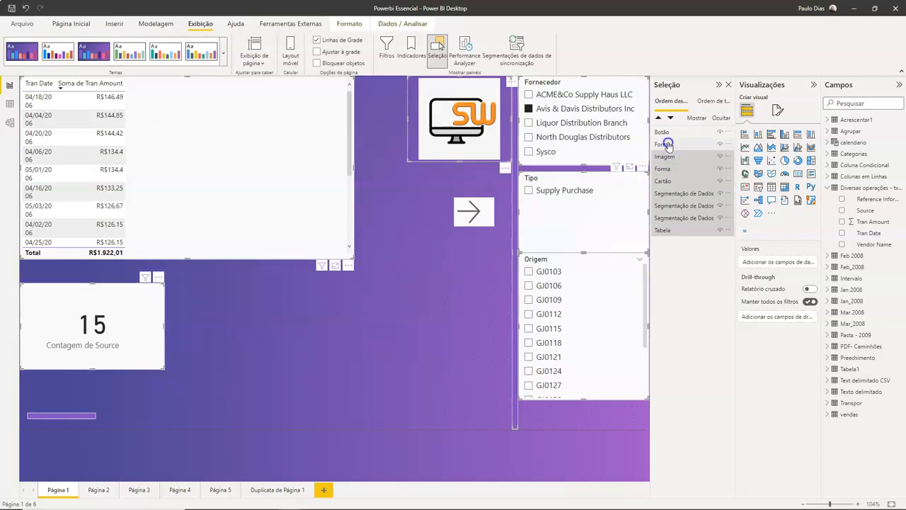
pyautogui.rightClick(665, 169)
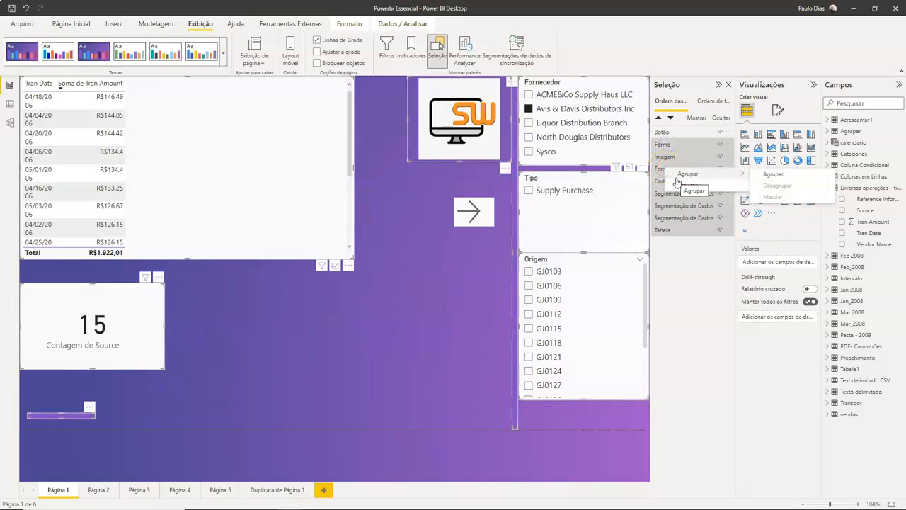
pyautogui.click(680, 185)
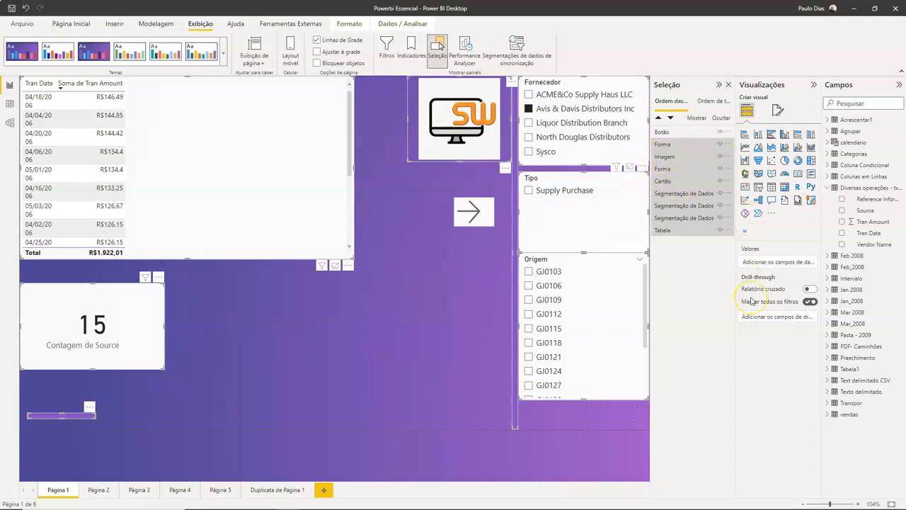
pyautogui.press('Delete')
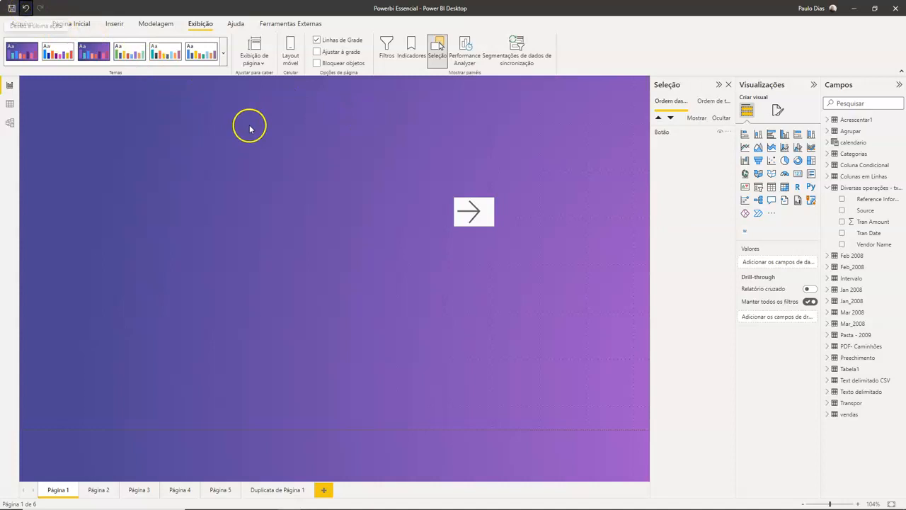
pyautogui.hotkey('ctrl', 'z')
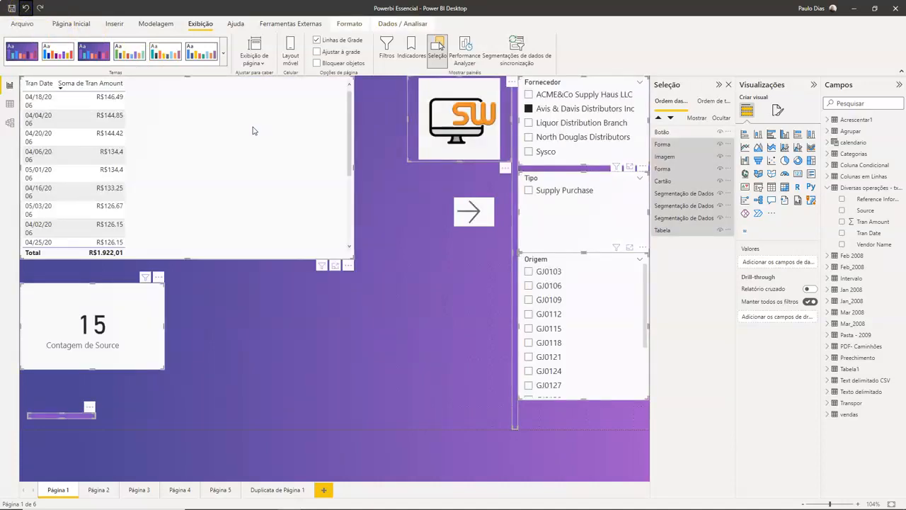
pyautogui.click(404, 337)
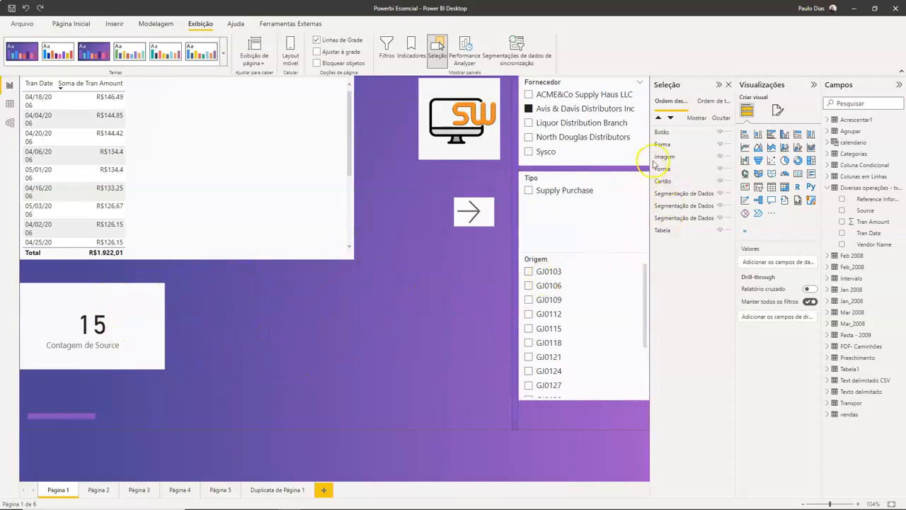
# Step: Hide the arrow button (Botão) through its visibility setting in the layer order and show it again
pyautogui.click(699, 136)
pyautogui.rightClick(699, 136)
pyautogui.click(695, 134)
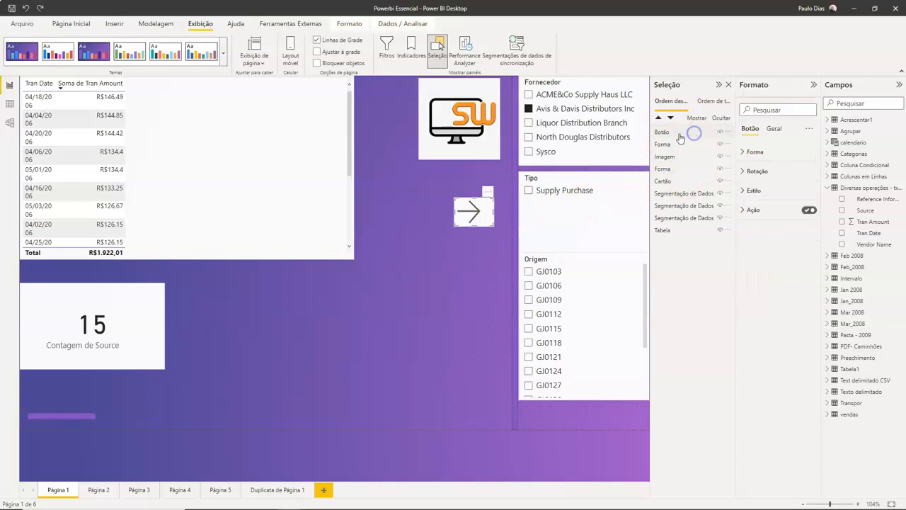
pyautogui.rightClick(728, 133)
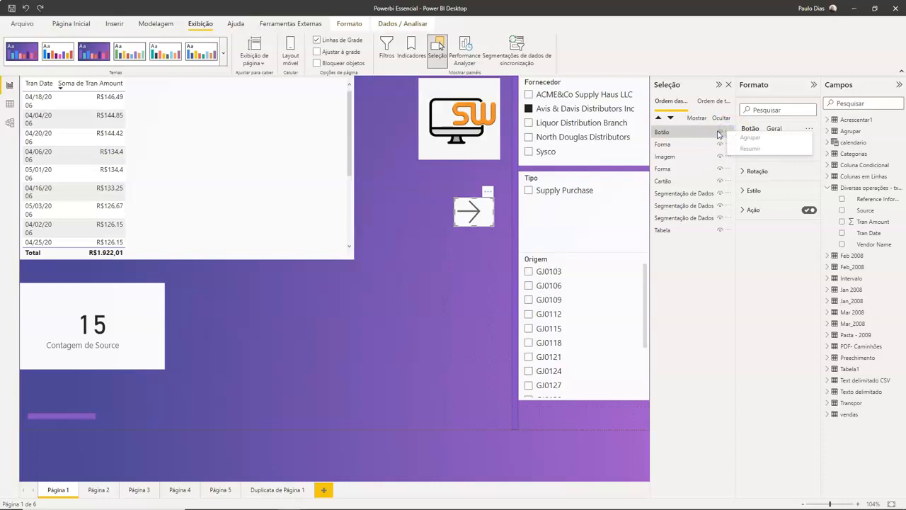
pyautogui.click(719, 133)
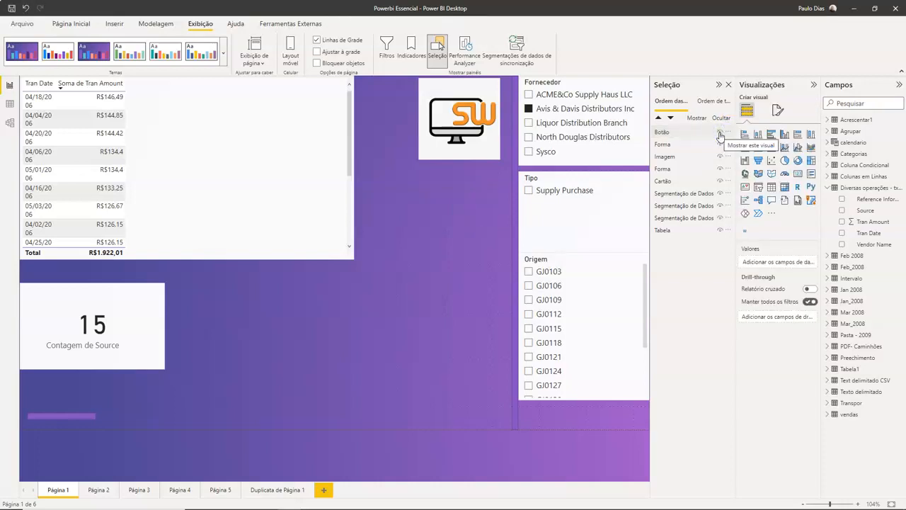
pyautogui.click(720, 133)
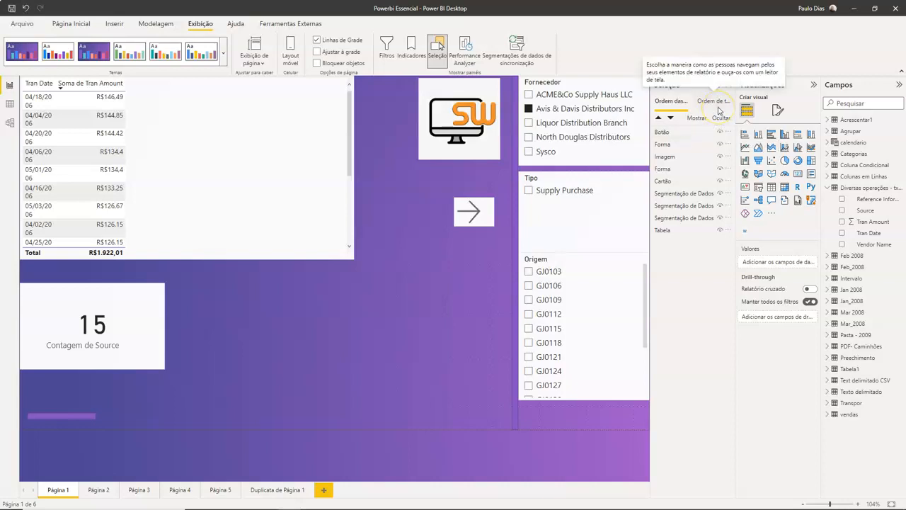
# Step: Widen the Seleção pane, examine the tab order of the page objects, and return to the layer order
pyautogui.moveTo(645, 137); pyautogui.dragTo(554, 126)
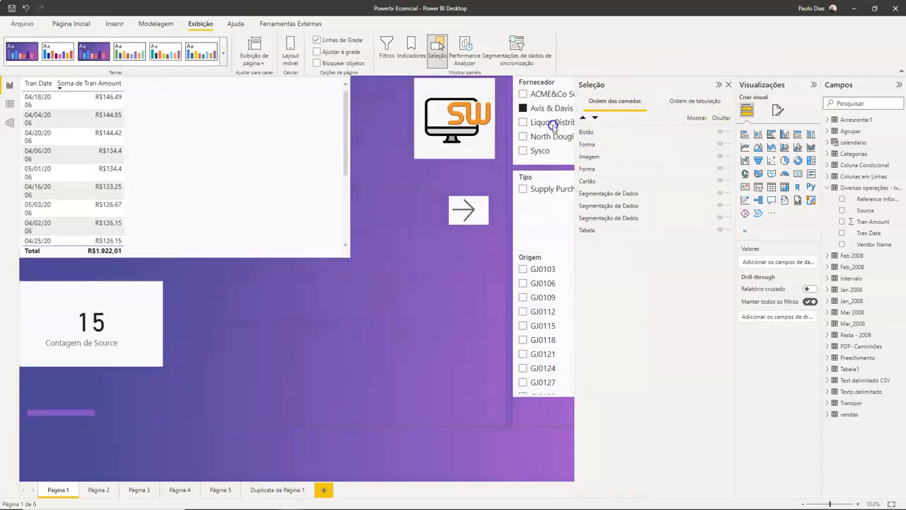
pyautogui.click(698, 103)
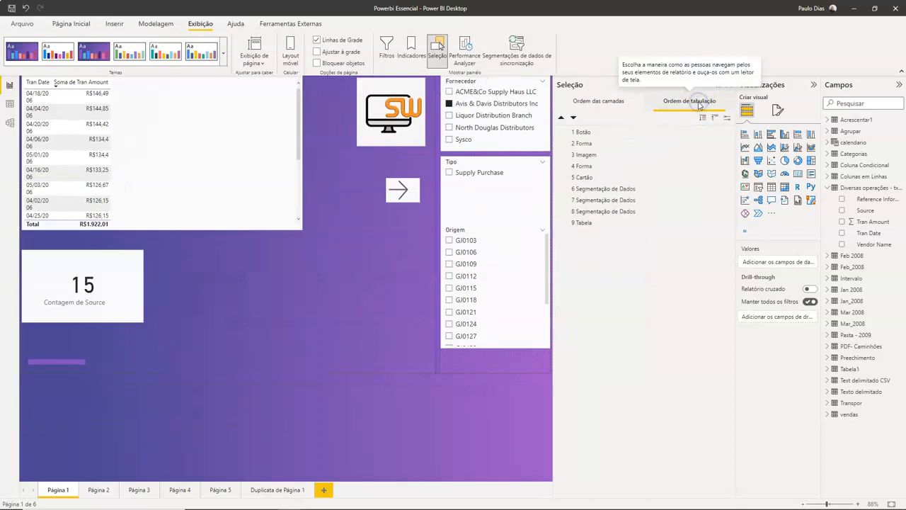
pyautogui.click(599, 101)
pyautogui.click(690, 101)
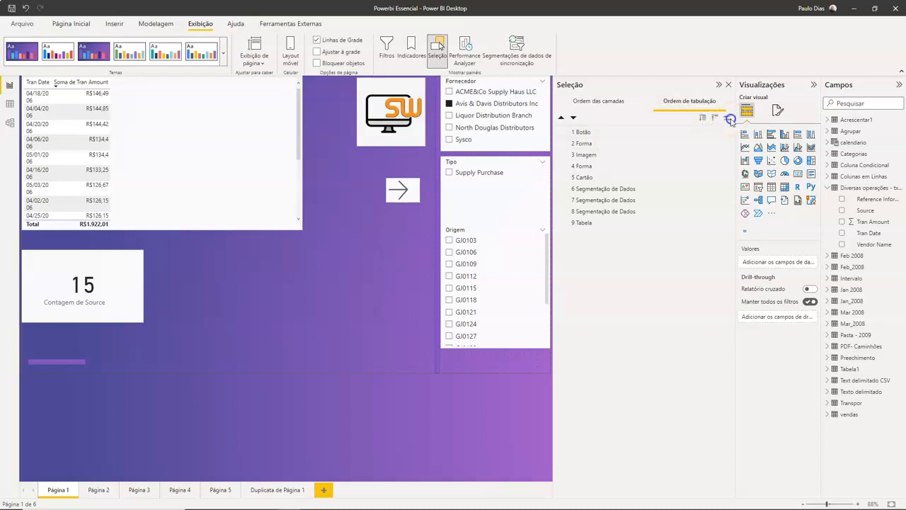
pyautogui.click(602, 101)
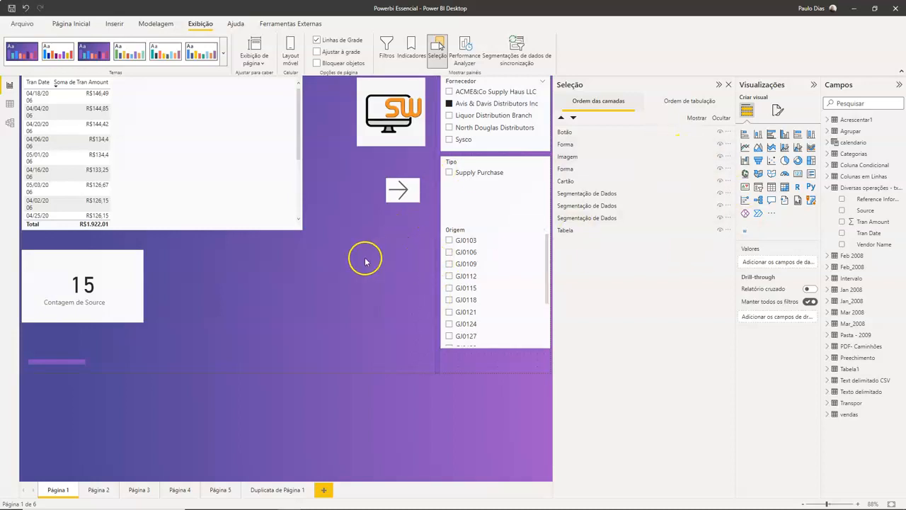
# Step: Delete the Contagem de Source card from Página 1
pyautogui.click(185, 290)
pyautogui.moveTo(185, 290); pyautogui.dragTo(384, 317)
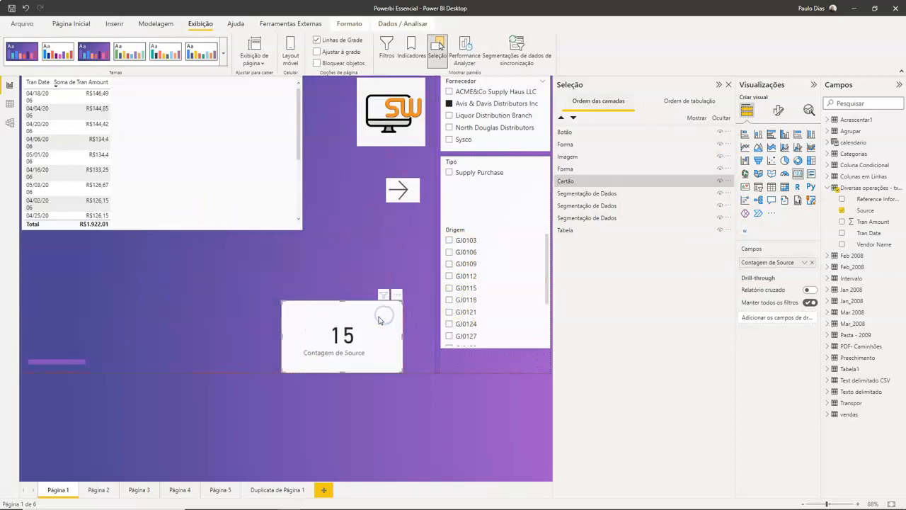
pyautogui.press('Delete')
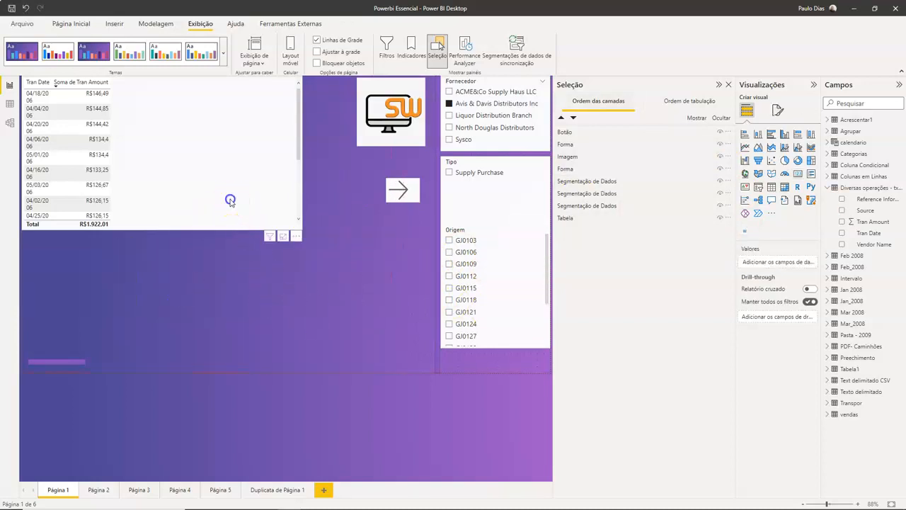
# Step: Move the Tran Date and Tran Amount table lower on the page, narrow it, and extend its upper edge to make it taller
pyautogui.click(198, 191)
pyautogui.moveTo(199, 192); pyautogui.dragTo(178, 233)
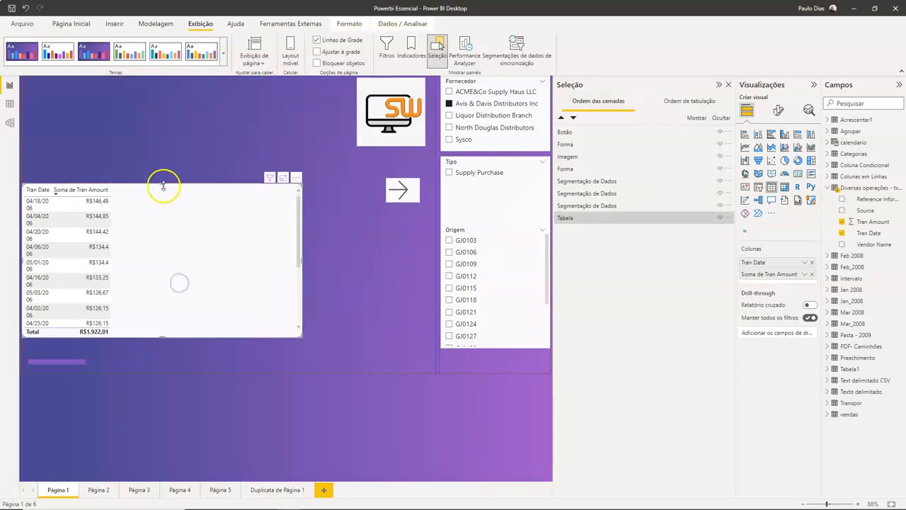
pyautogui.moveTo(162, 182); pyautogui.dragTo(162, 157)
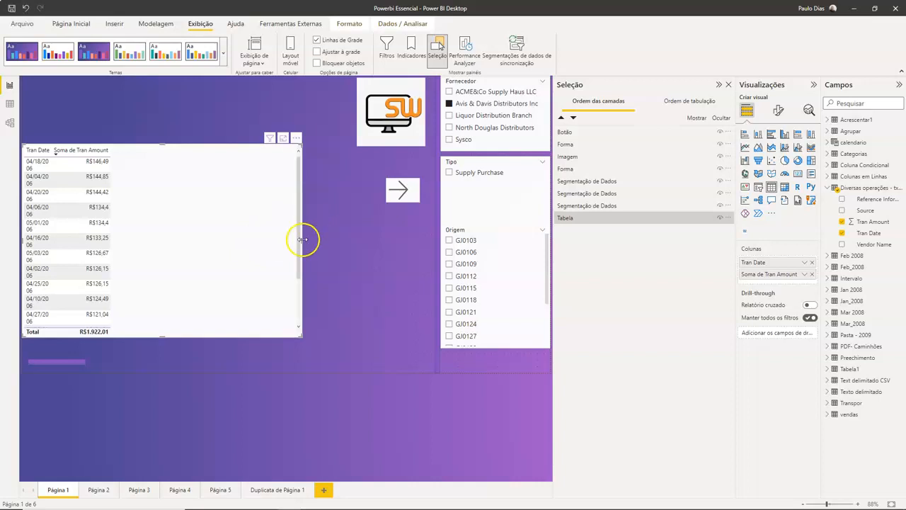
pyautogui.moveTo(302, 238); pyautogui.dragTo(263, 239)
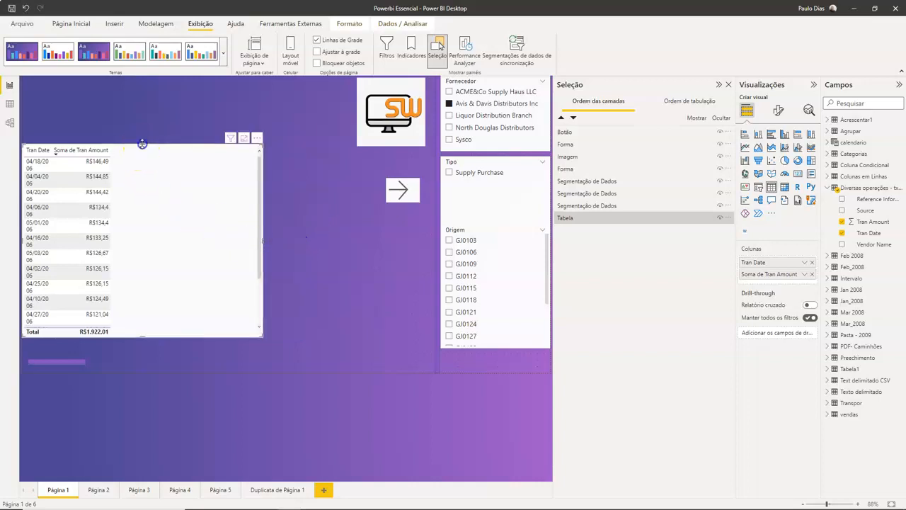
pyautogui.moveTo(140, 145); pyautogui.dragTo(143, 95)
# Step: Delete the arrow button from Página 1
pyautogui.click(412, 190)
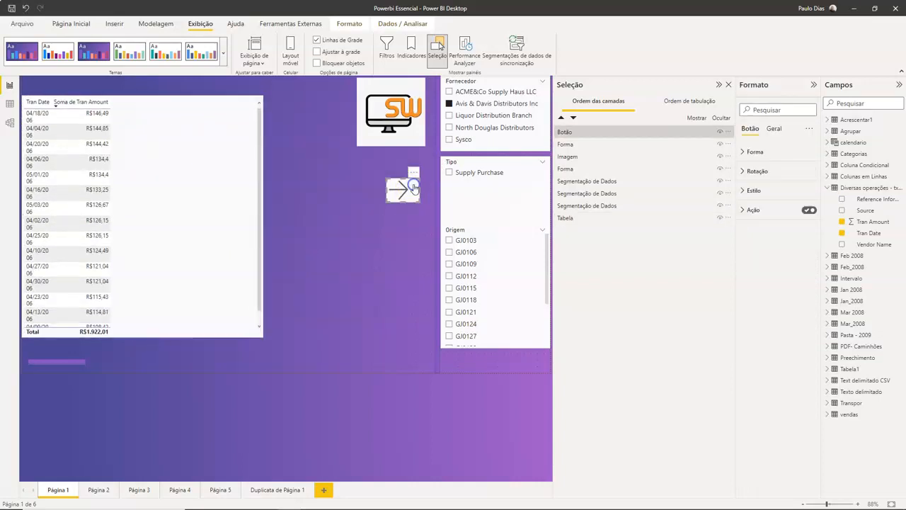
pyautogui.press('Delete')
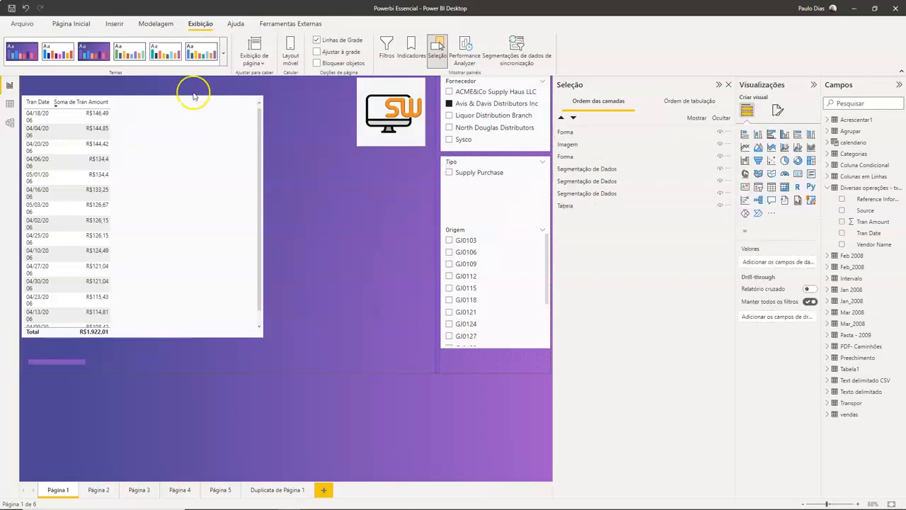
# Step: Try the dark blue wave-pattern report theme, and settle on the white-background theme with green accents
pyautogui.click(222, 62)
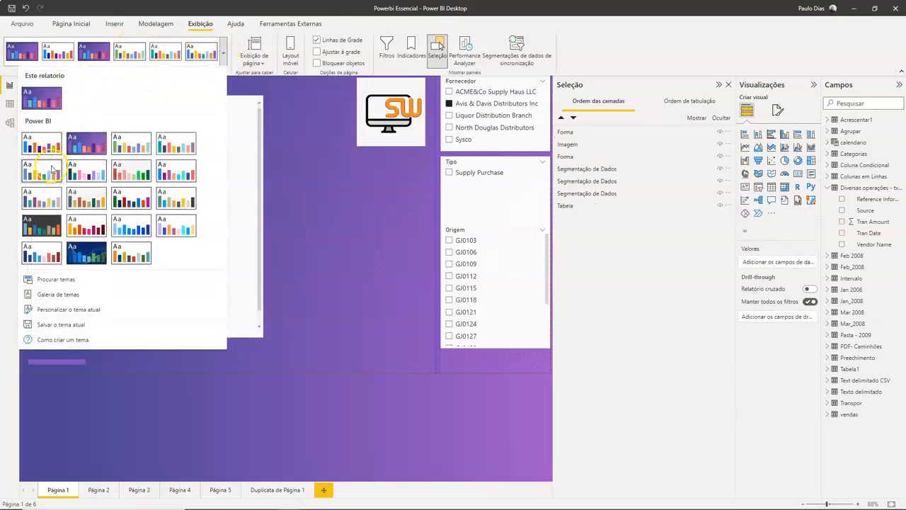
pyautogui.click(98, 258)
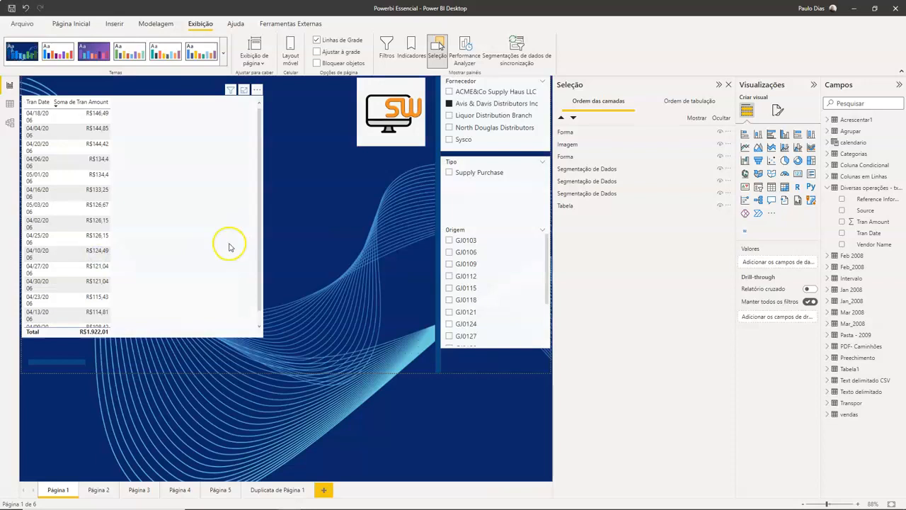
pyautogui.click(130, 51)
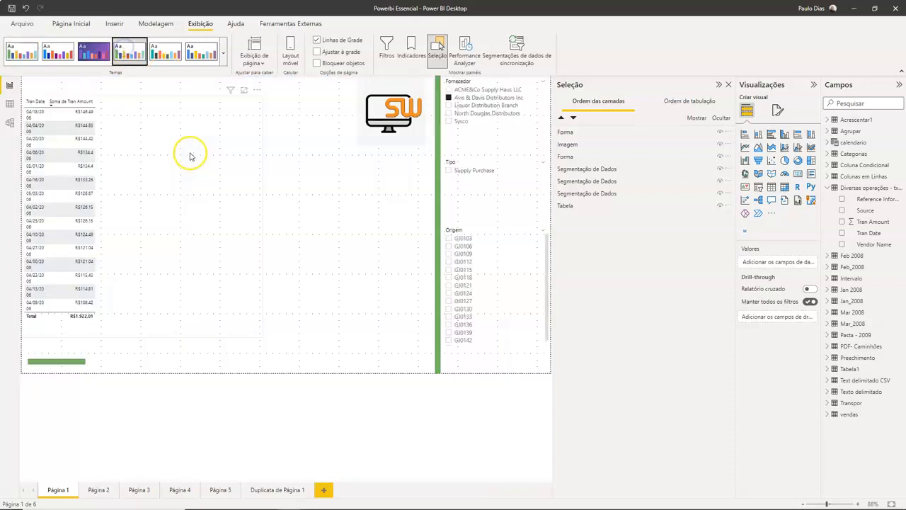
# Step: Shorten the Tran Date and Tran Amount table from its lower edge and move it lower on the page
pyautogui.click(189, 127)
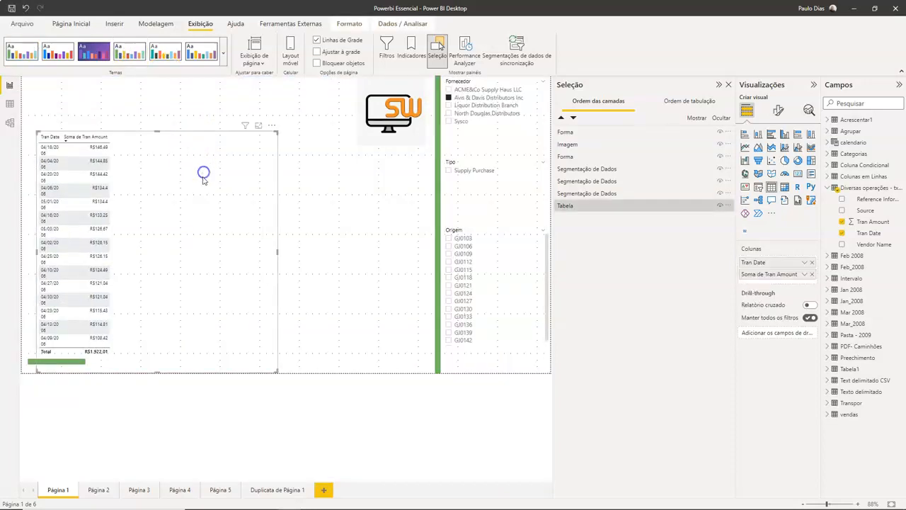
pyautogui.moveTo(194, 141); pyautogui.dragTo(181, 155)
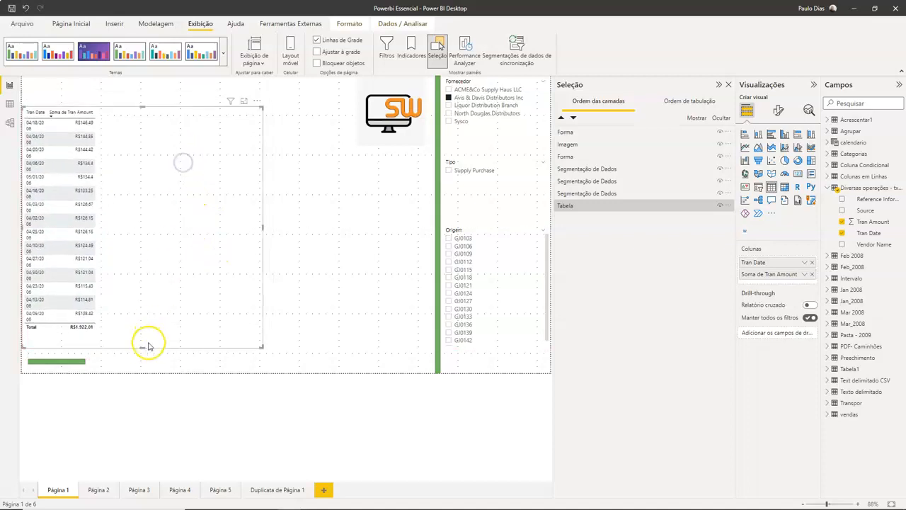
pyautogui.moveTo(146, 344); pyautogui.dragTo(154, 271)
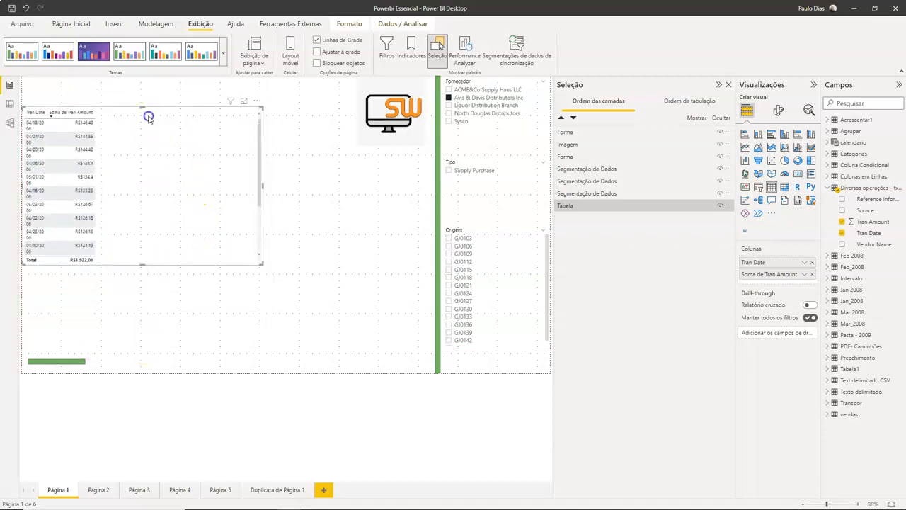
pyautogui.moveTo(146, 115); pyautogui.dragTo(146, 181)
# Step: Move the SW logo to the page's upper-left corner, shrink it, and extend the table's upper edge to just below it
pyautogui.moveTo(356, 135); pyautogui.dragTo(31, 135)
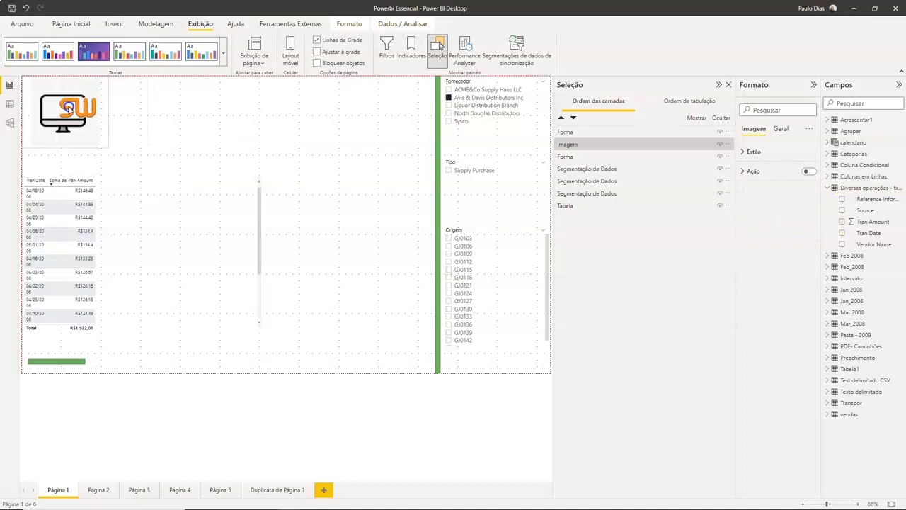
pyautogui.moveTo(108, 147); pyautogui.dragTo(91, 122)
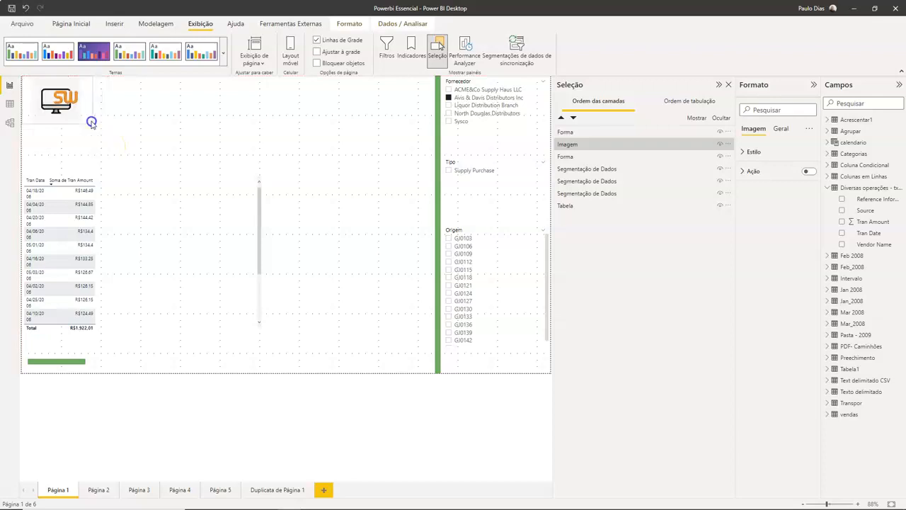
pyautogui.click(107, 177)
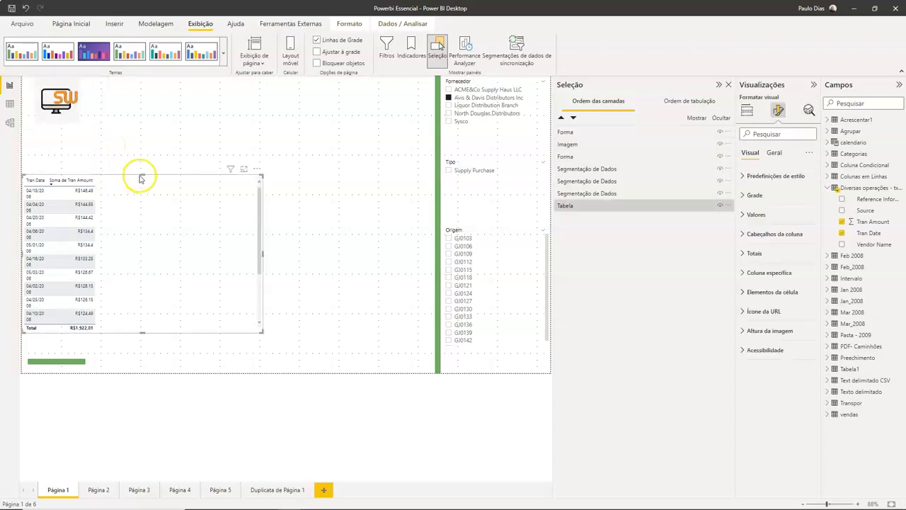
pyautogui.moveTo(142, 168); pyautogui.dragTo(142, 139)
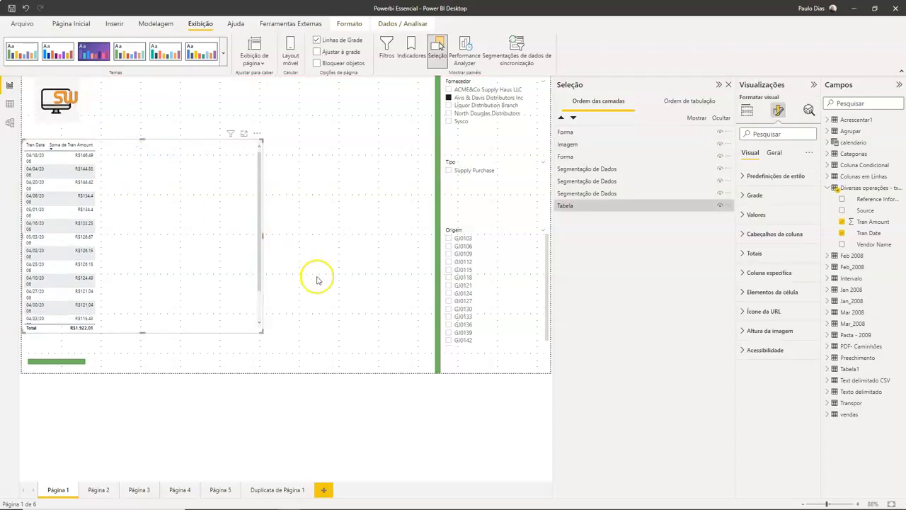
# Step: Copy the Soma de Tran Amount por Reference Information bar chart from Duplicata de Página 1 to Página 1
pyautogui.click(273, 490)
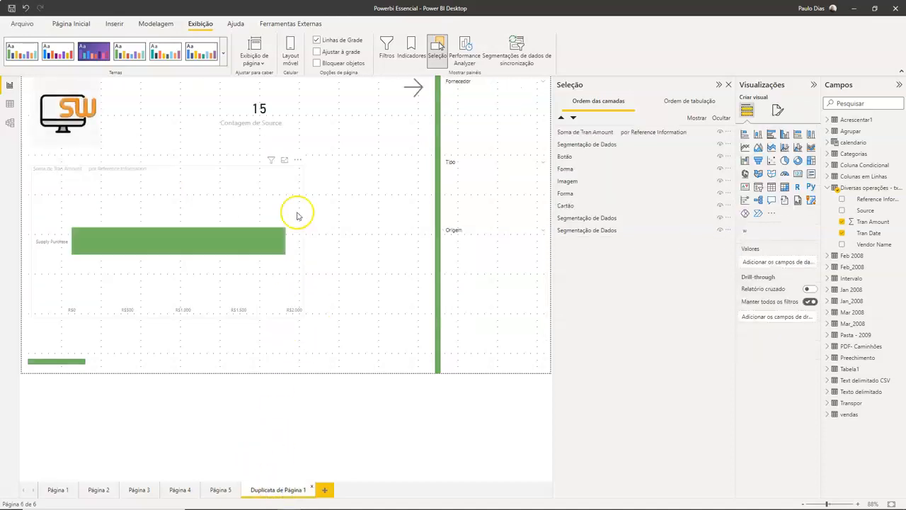
pyautogui.click(279, 188)
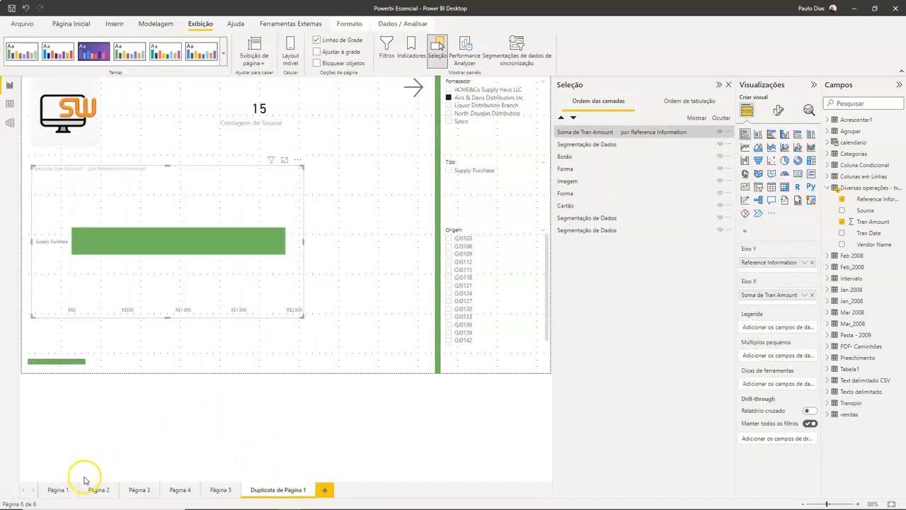
pyautogui.click(60, 490)
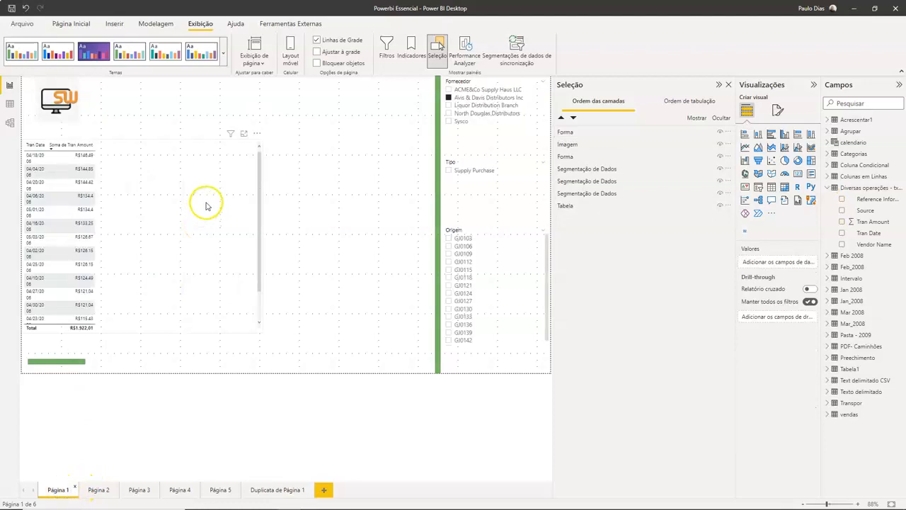
pyautogui.hotkey('ctrl', 'v')
pyautogui.moveTo(205, 182)
pyautogui.mouseDown()
pyautogui.moveTo(239, 177)
pyautogui.moveTo(198, 181)
pyautogui.mouseUp()
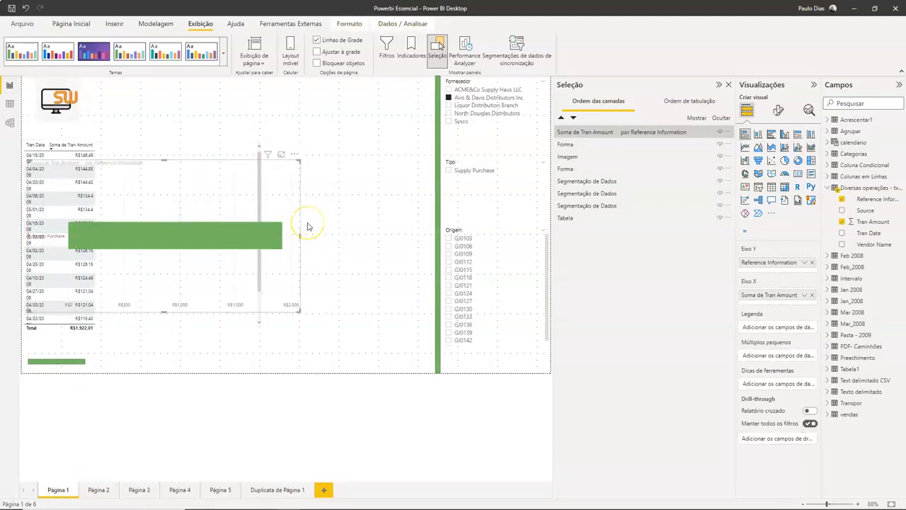
# Step: Turn off the gridlines and collapse the Visualizações and Campos panes
pyautogui.click(317, 41)
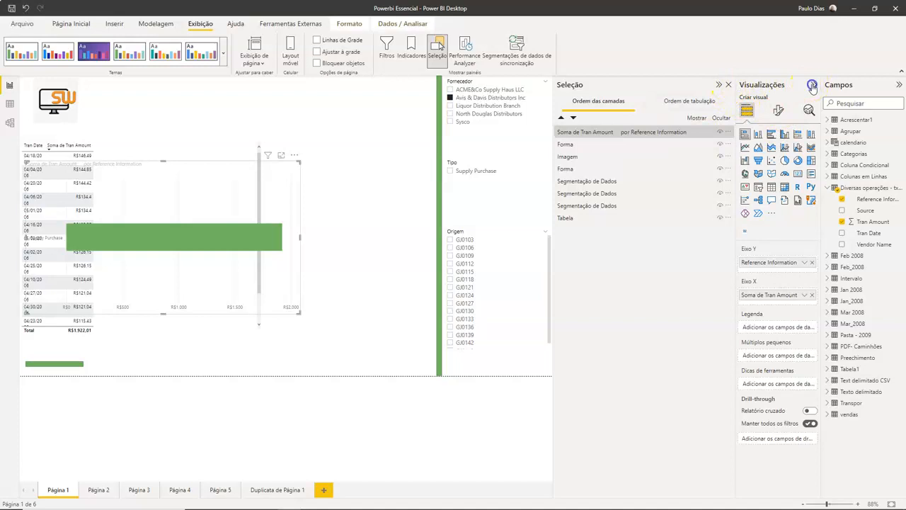
pyautogui.click(814, 85)
pyautogui.click(901, 84)
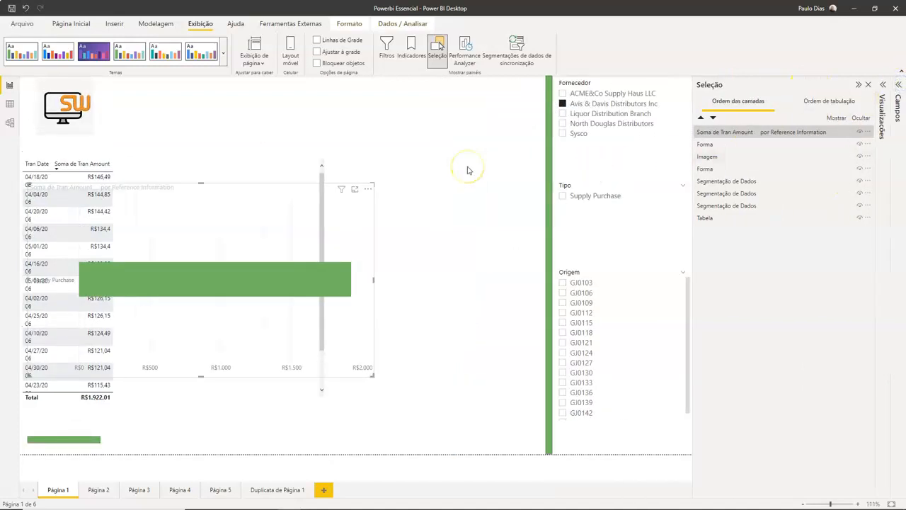
# Step: Show the Indicadores pane and move the bar chart beside the table's columns, near the page's upper edge
pyautogui.click(413, 51)
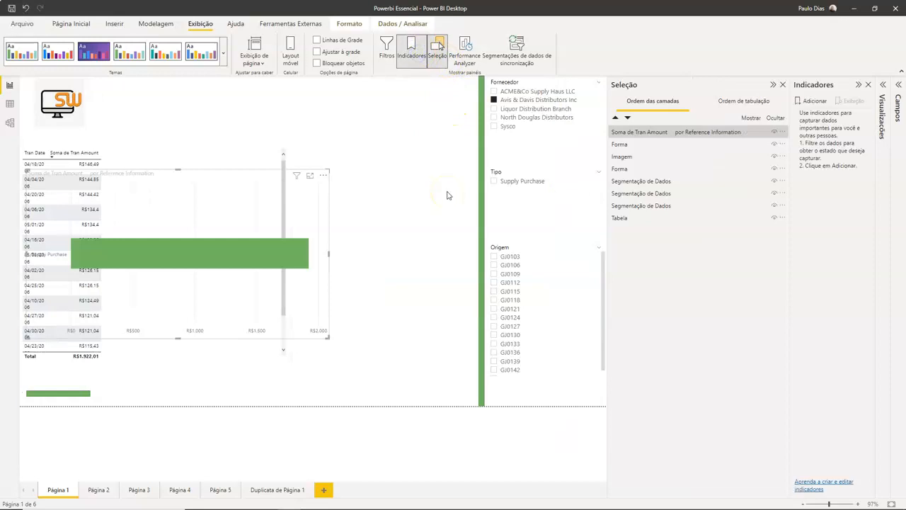
pyautogui.click(425, 195)
pyautogui.click(446, 184)
pyautogui.moveTo(205, 175); pyautogui.dragTo(301, 101)
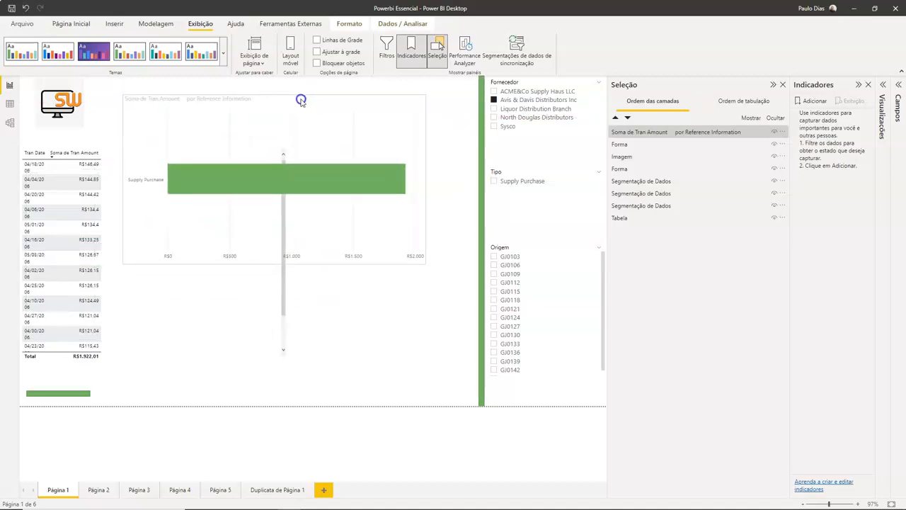
pyautogui.click(425, 216)
# Step: Filter Origem by GJ0112, GJ0115, GJ0118, GJ0124, GJ0133 and GJ0139, and add Sysco to the Fornecedor selection
pyautogui.click(494, 100)
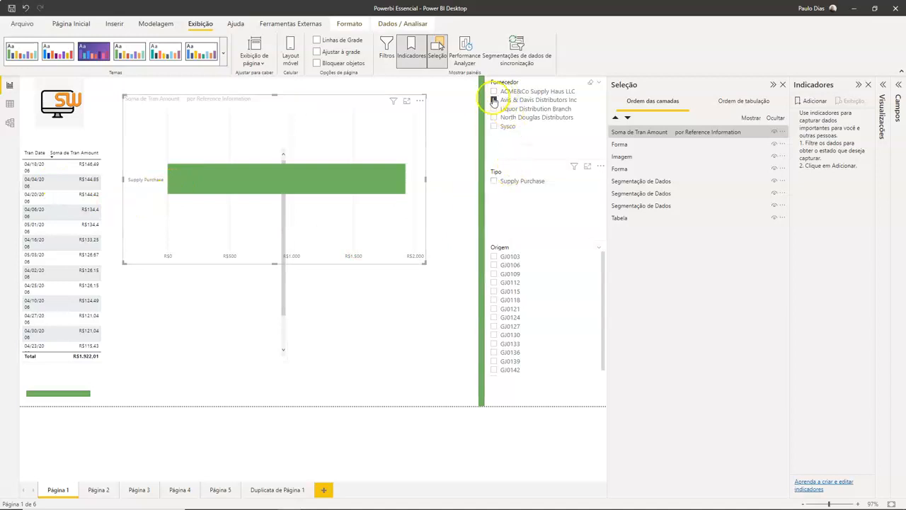
pyautogui.click(494, 282)
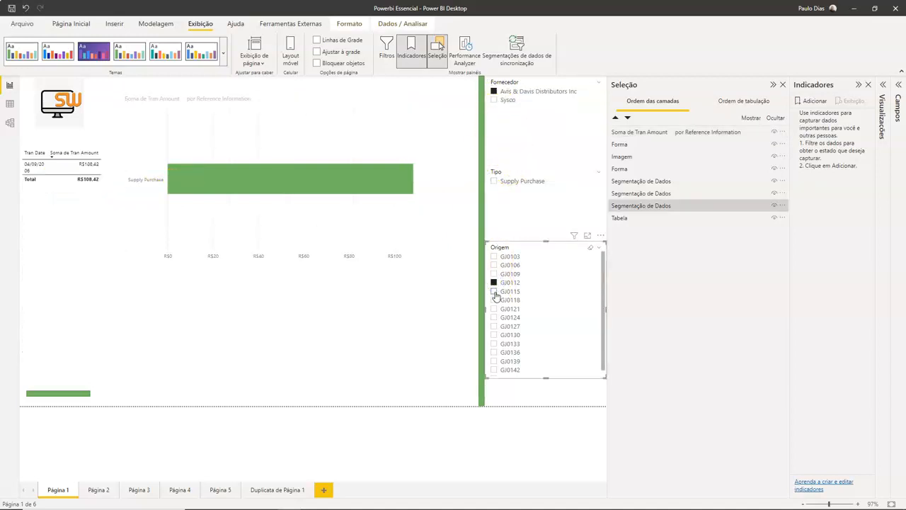
pyautogui.click(494, 291)
pyautogui.click(494, 300)
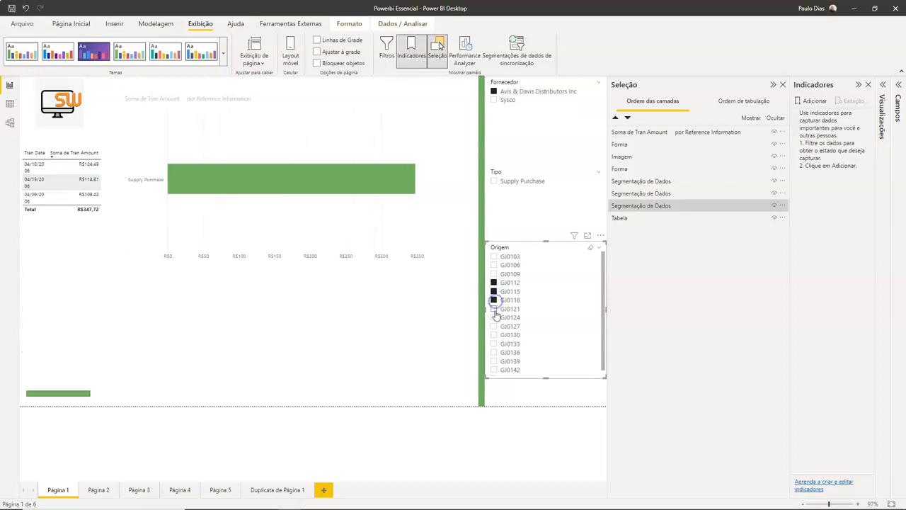
pyautogui.click(494, 318)
pyautogui.click(494, 344)
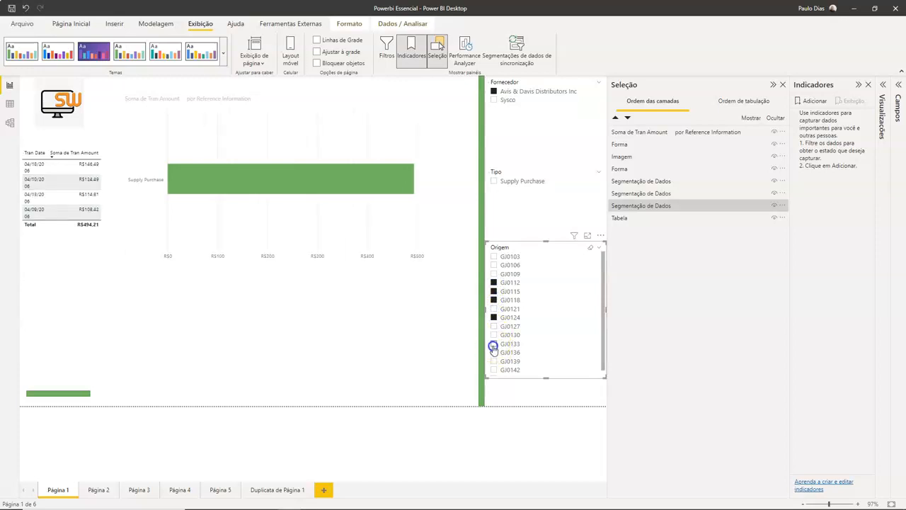
pyautogui.click(494, 361)
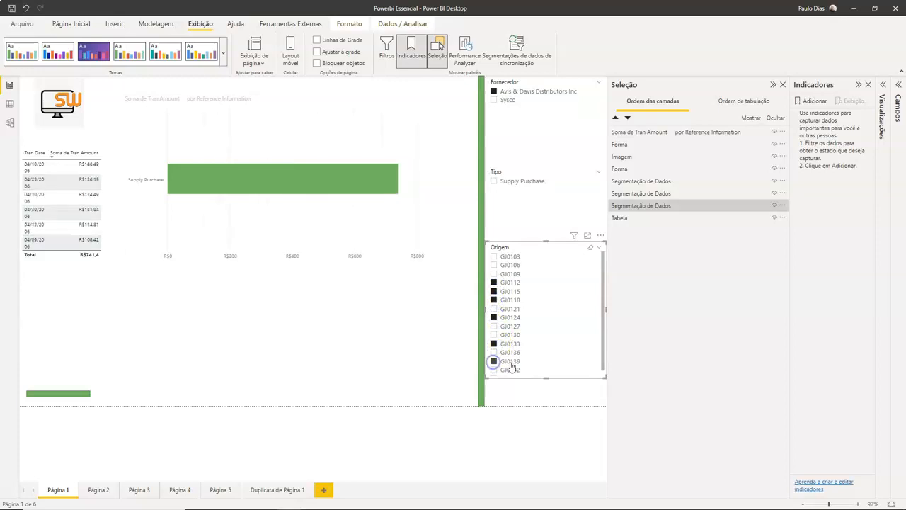
pyautogui.click(495, 101)
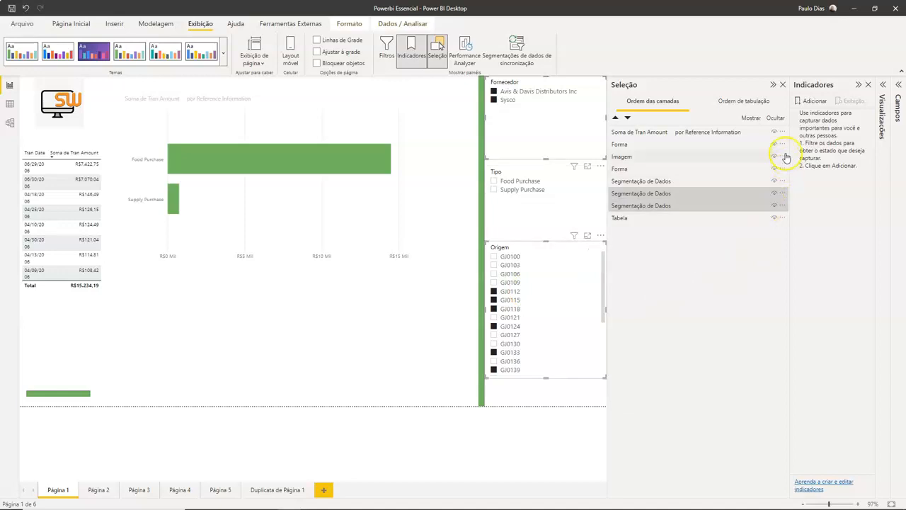
# Step: Add a bookmark of the current filter state and rename it "Filtro 1- Situação X"
pyautogui.click(799, 102)
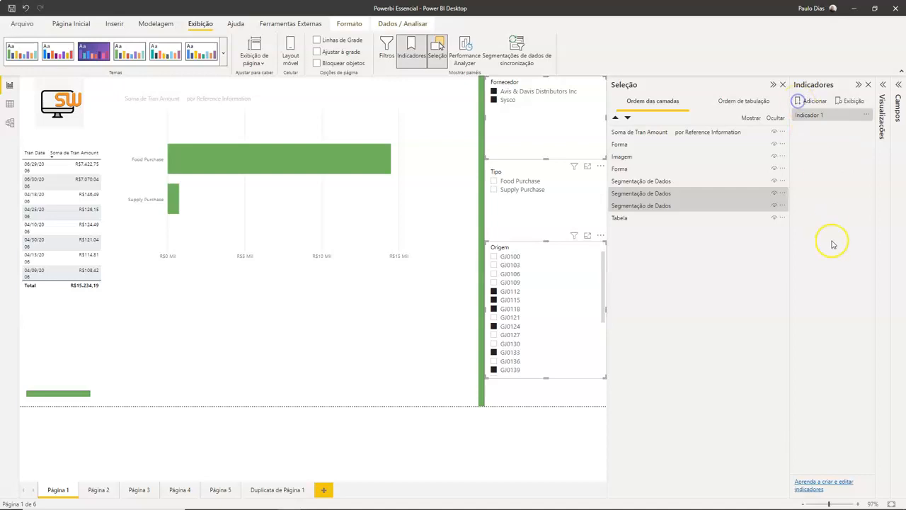
pyautogui.click(866, 116)
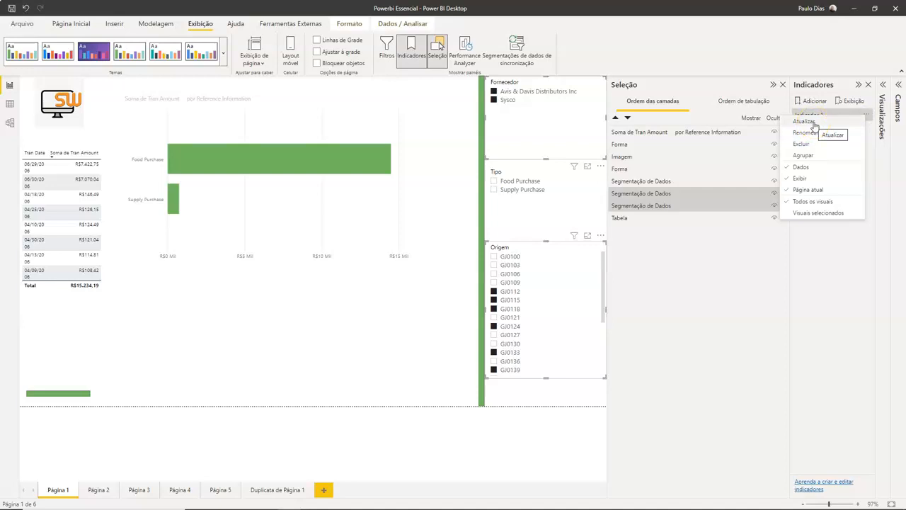
pyautogui.click(813, 129)
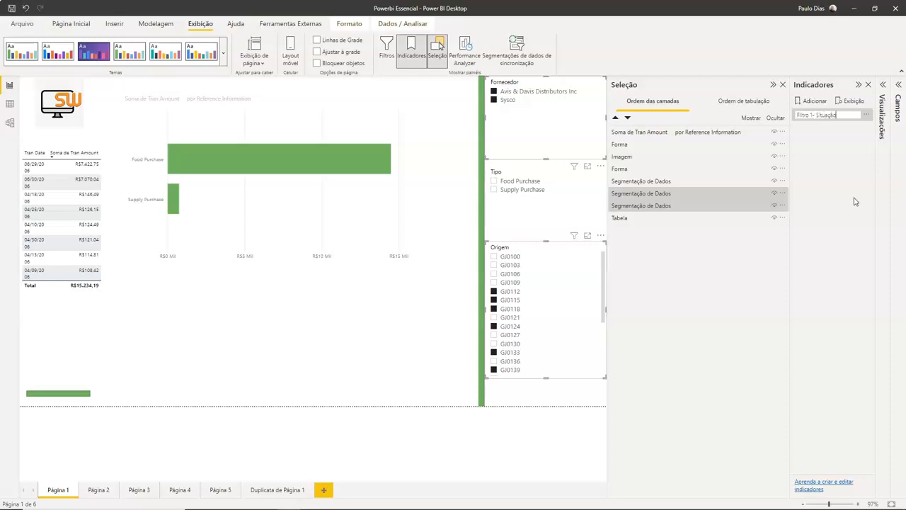
pyautogui.press('Return')
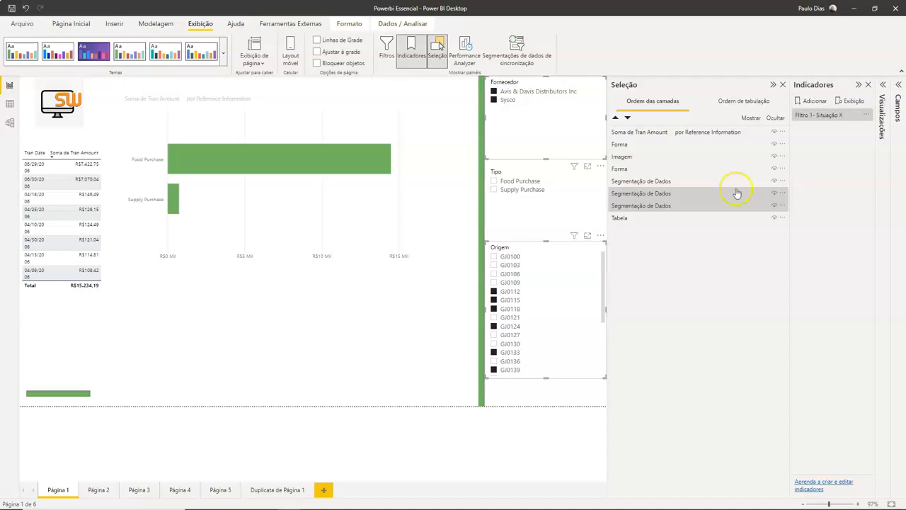
# Step: Clear the Origem and Fornecedor slicers, and restore the filters with the Filtro 1- Situação X bookmark
pyautogui.click(348, 325)
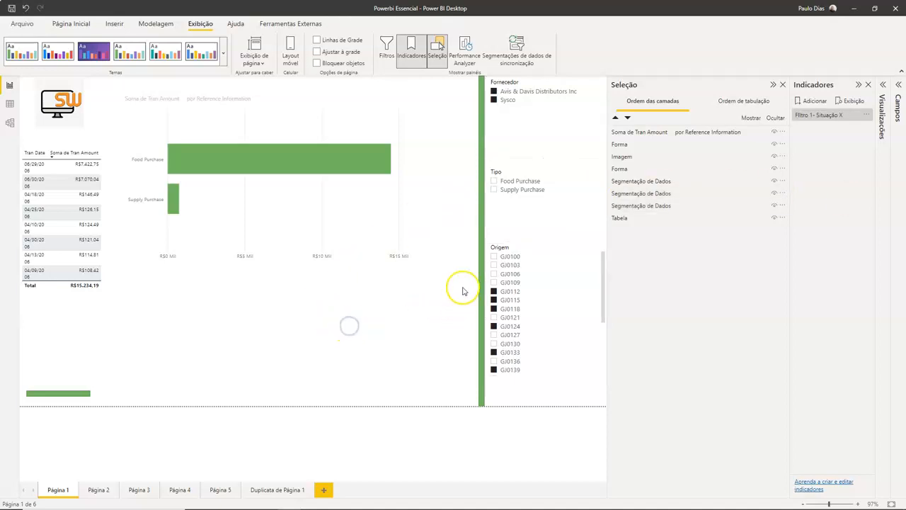
pyautogui.click(590, 248)
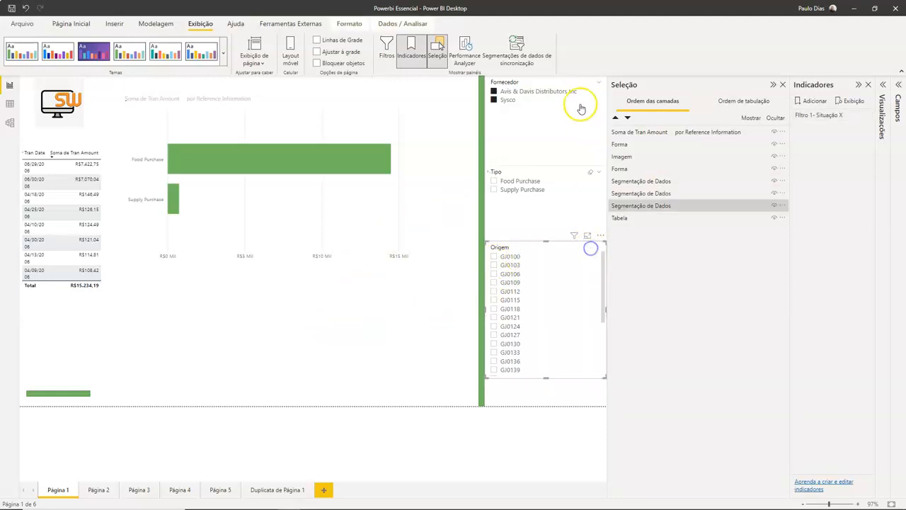
pyautogui.click(590, 83)
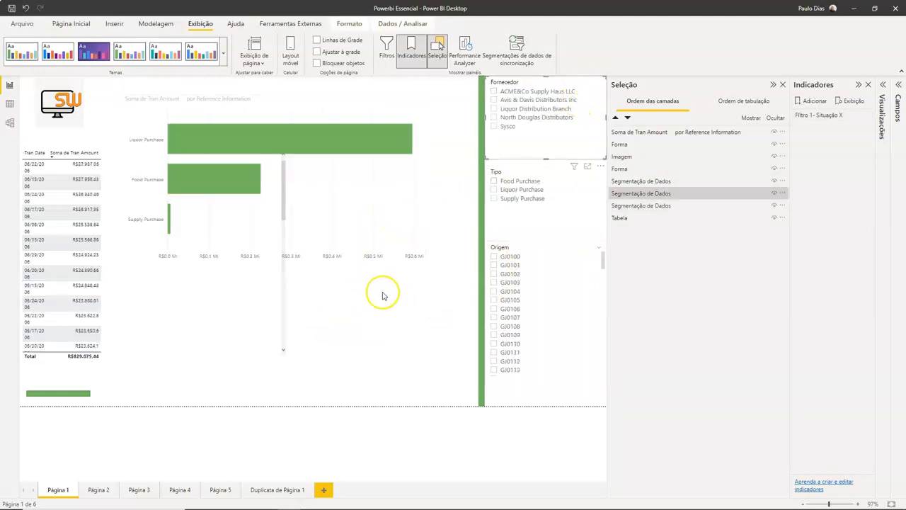
pyautogui.click(807, 119)
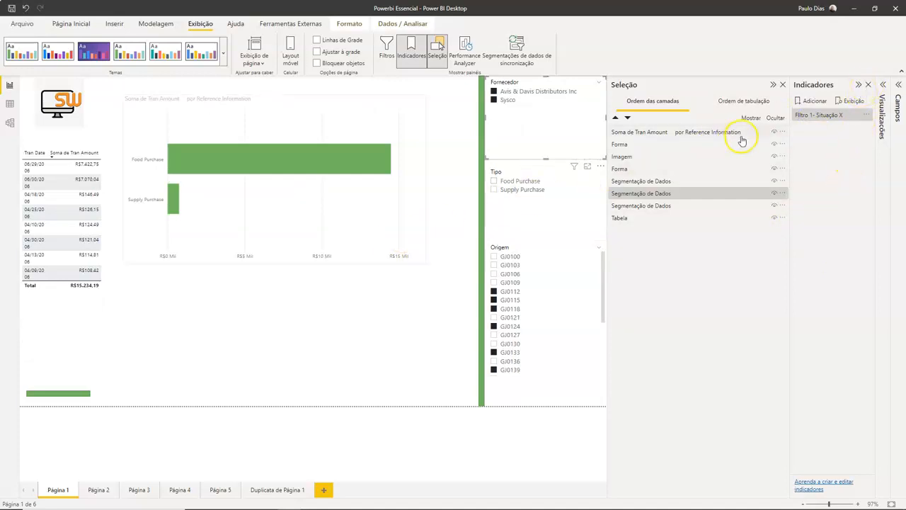
# Step: Move the bar chart down over the table and close the Seleção and Indicadores panes
pyautogui.moveTo(272, 128); pyautogui.dragTo(167, 202)
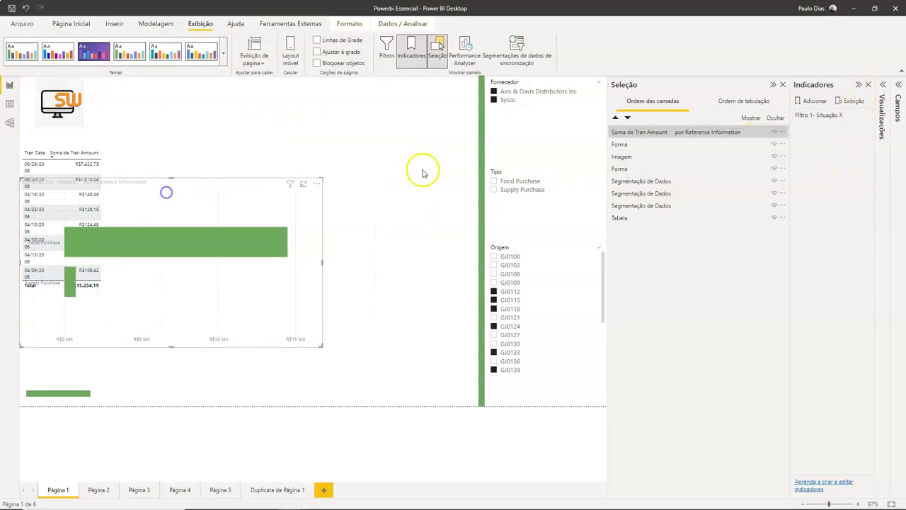
pyautogui.click(869, 85)
pyautogui.click(869, 85)
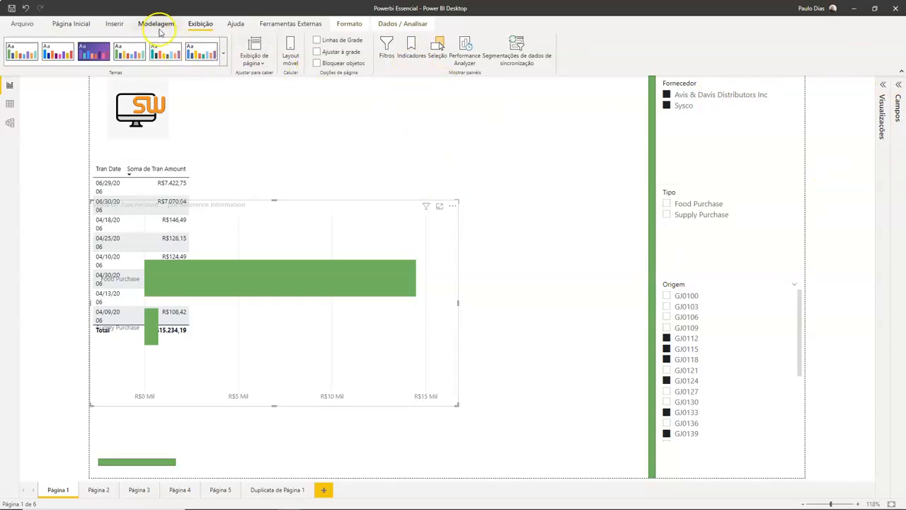
# Step: Insert an Informações button and place it in the empty area above the bar chart, near the slicers
pyautogui.click(115, 24)
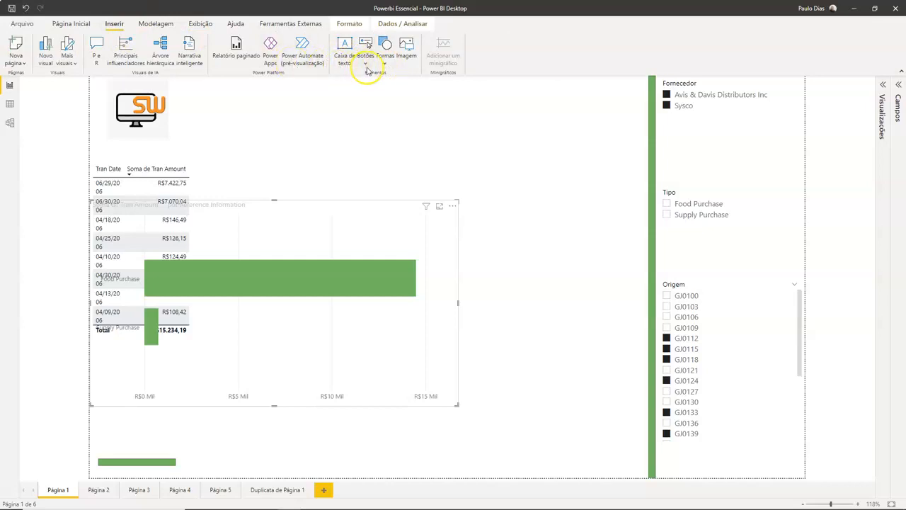
pyautogui.click(367, 64)
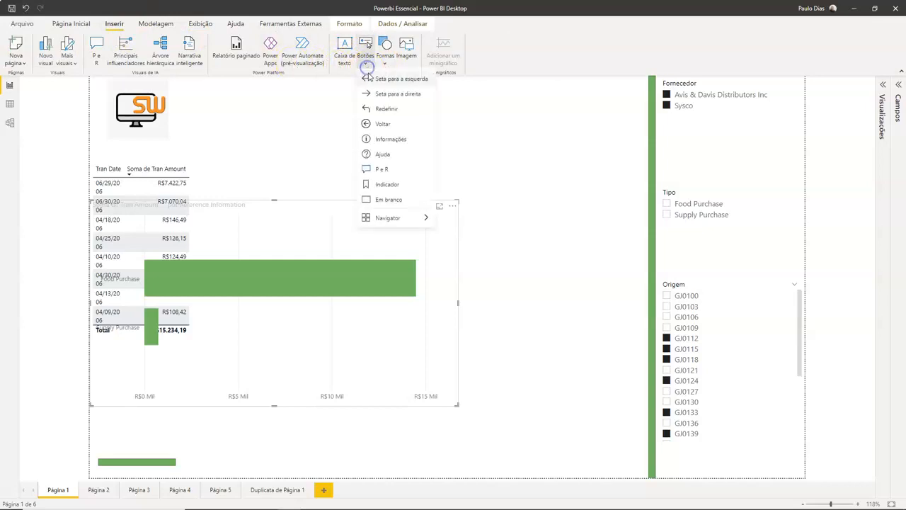
pyautogui.click(390, 138)
pyautogui.moveTo(344, 112); pyautogui.dragTo(546, 141)
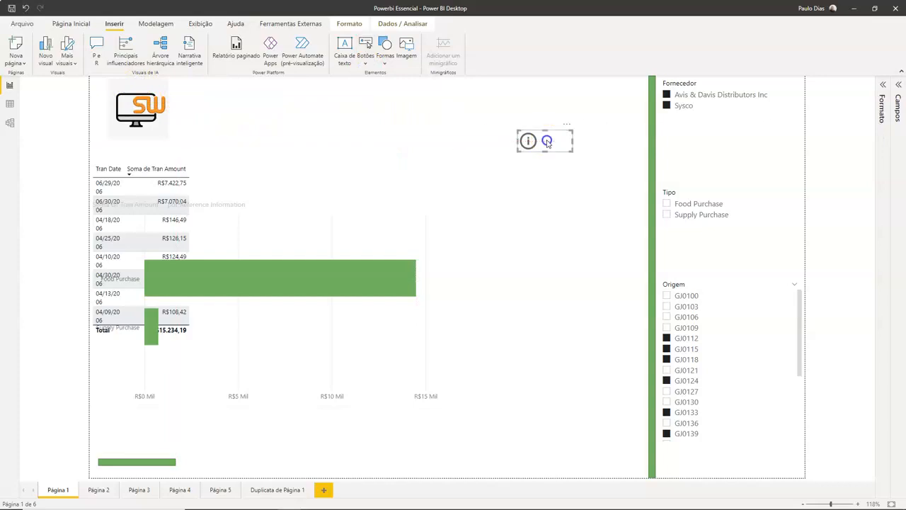
# Step: Turn on the information button's action, set its type to Indicador and link it to the Filtro 1- Situação X bookmark
pyautogui.click(885, 85)
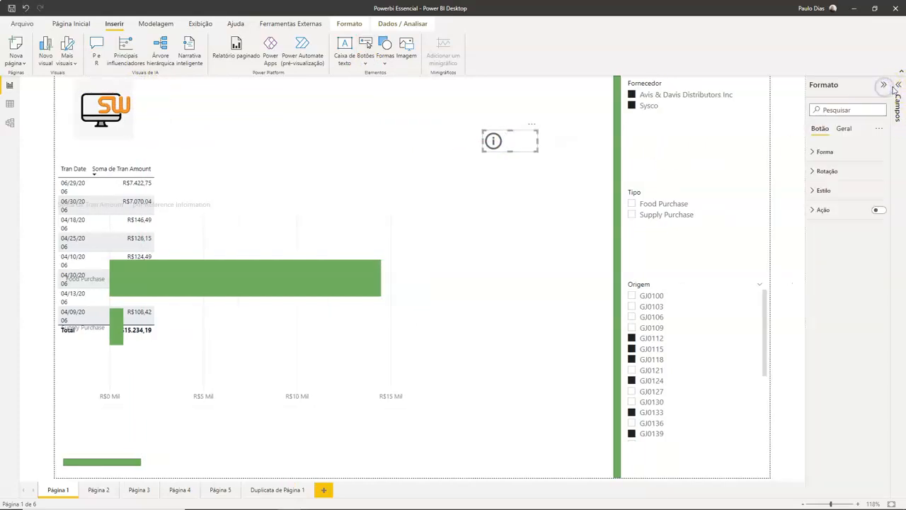
pyautogui.click(836, 211)
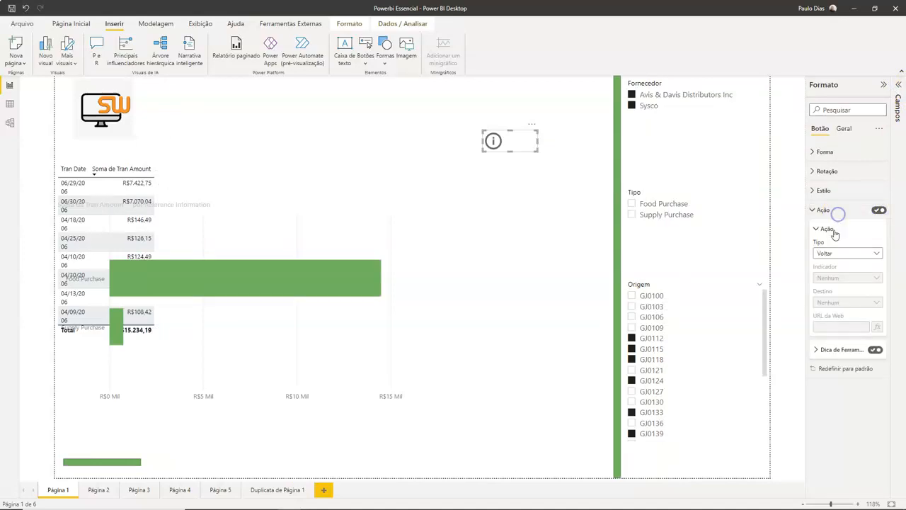
pyautogui.click(836, 253)
pyautogui.click(838, 276)
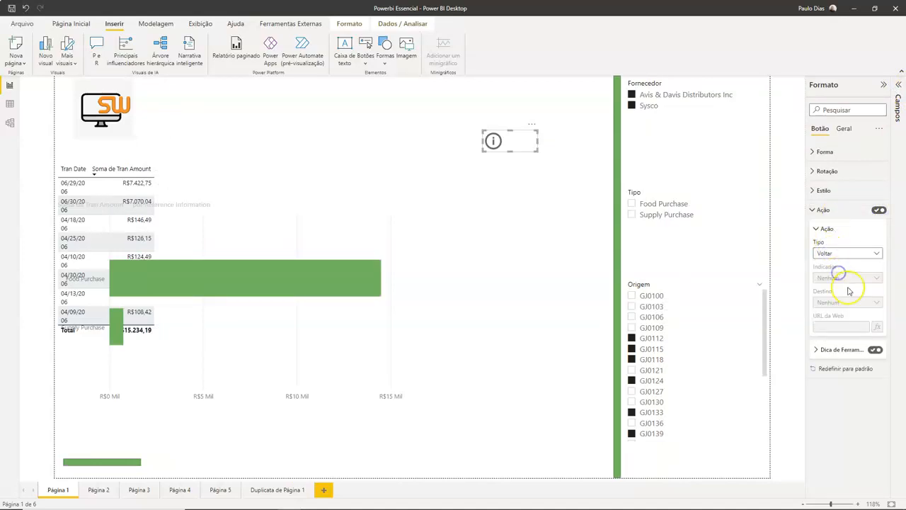
pyautogui.click(848, 279)
pyautogui.click(849, 300)
pyautogui.click(530, 210)
# Step: Move the information button up to the page's upper edge, beside the green divider
pyautogui.click(512, 131)
pyautogui.moveTo(512, 131); pyautogui.dragTo(566, 101)
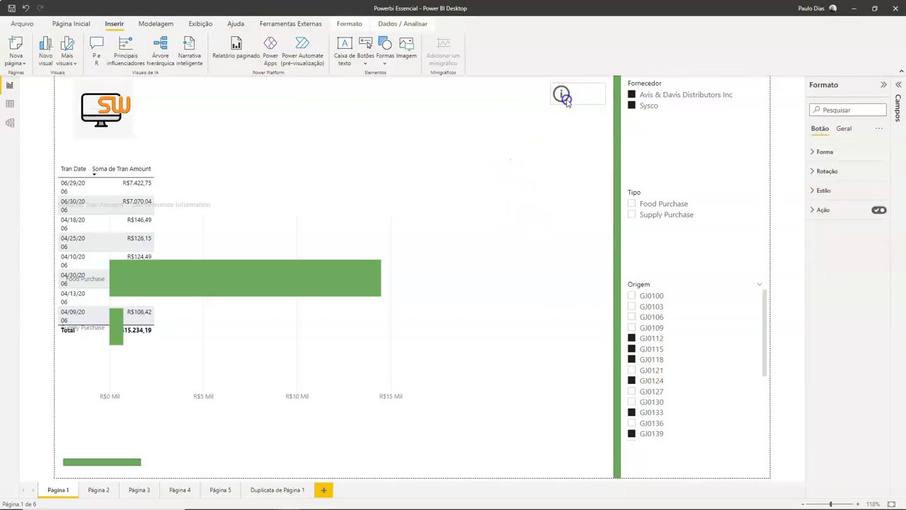
pyautogui.click(581, 191)
pyautogui.click(575, 101)
pyautogui.click(571, 147)
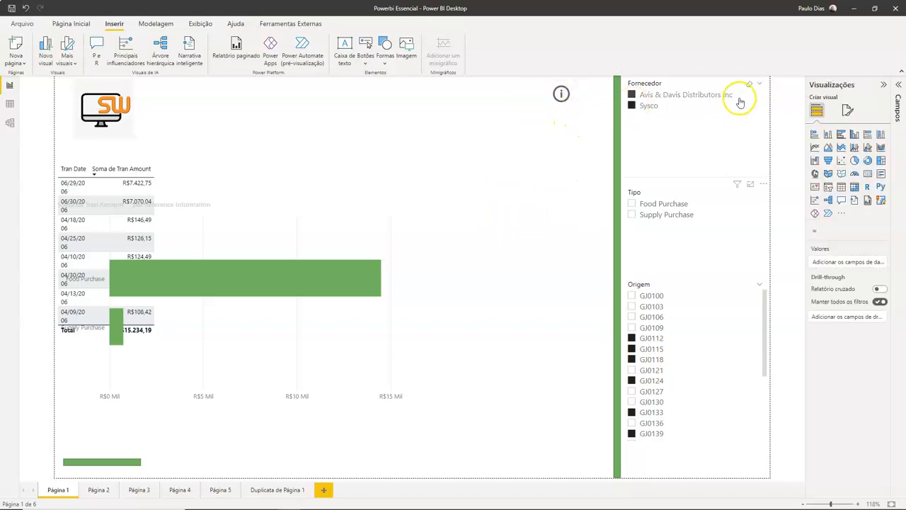
# Step: Clear the Fornecedor slicer and test the information button by following its bookmark link
pyautogui.click(750, 84)
pyautogui.click(749, 198)
pyautogui.click(566, 99)
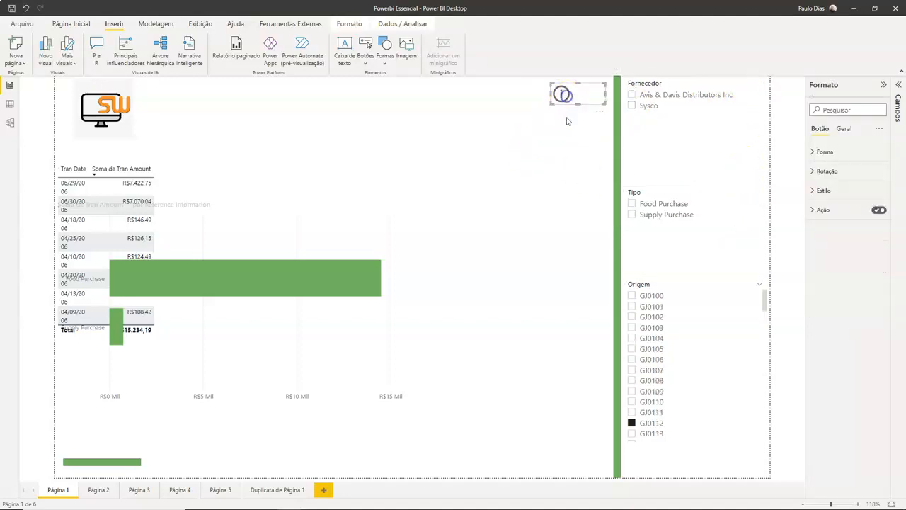
pyautogui.keyDown('ctrl'); pyautogui.click(566, 102); pyautogui.keyUp('ctrl')
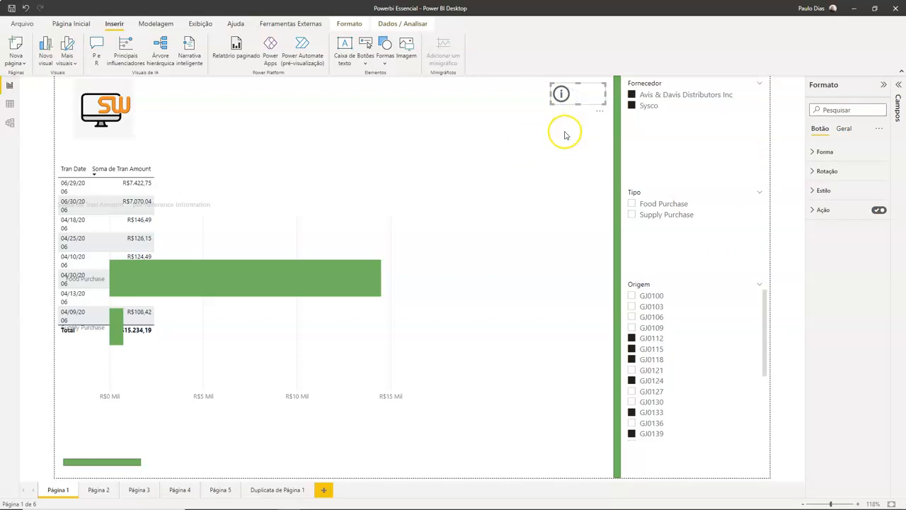
pyautogui.click(562, 132)
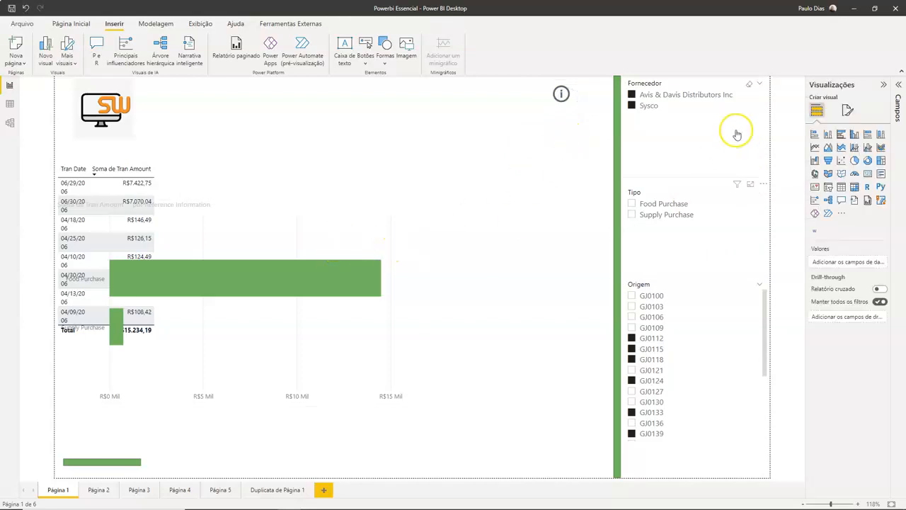
# Step: Clear Fornecedor and Origem, move the bar chart to the page's upper edge, and reapply the filters with the information button
pyautogui.click(750, 86)
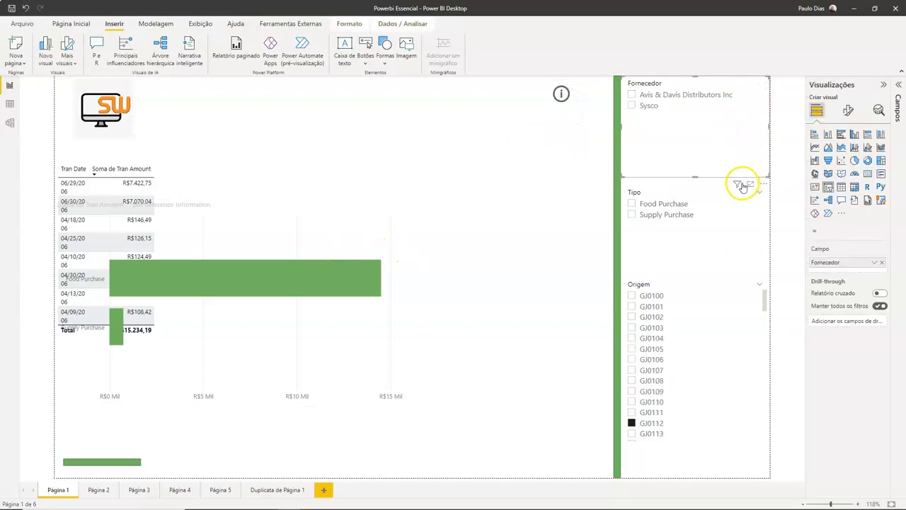
pyautogui.click(750, 286)
pyautogui.moveTo(359, 180); pyautogui.dragTo(432, 93)
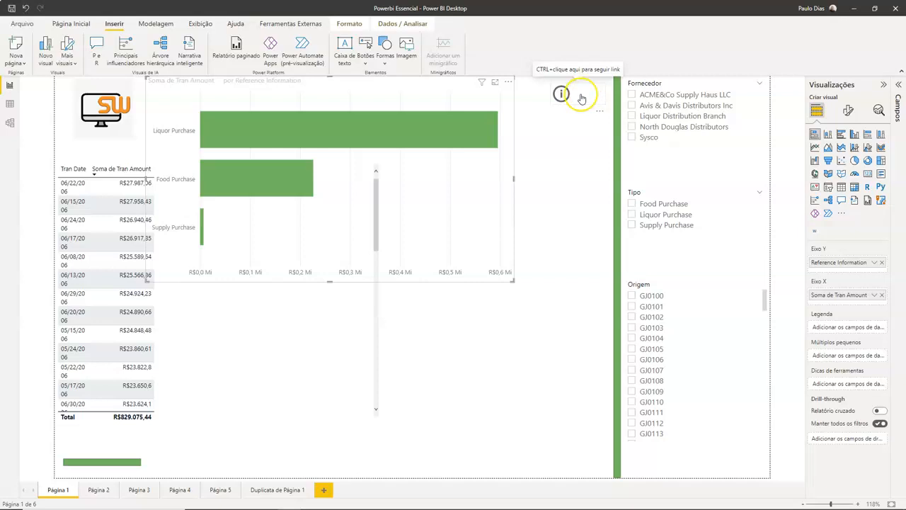
pyautogui.keyDown('ctrl'); pyautogui.click(569, 95); pyautogui.keyUp('ctrl')
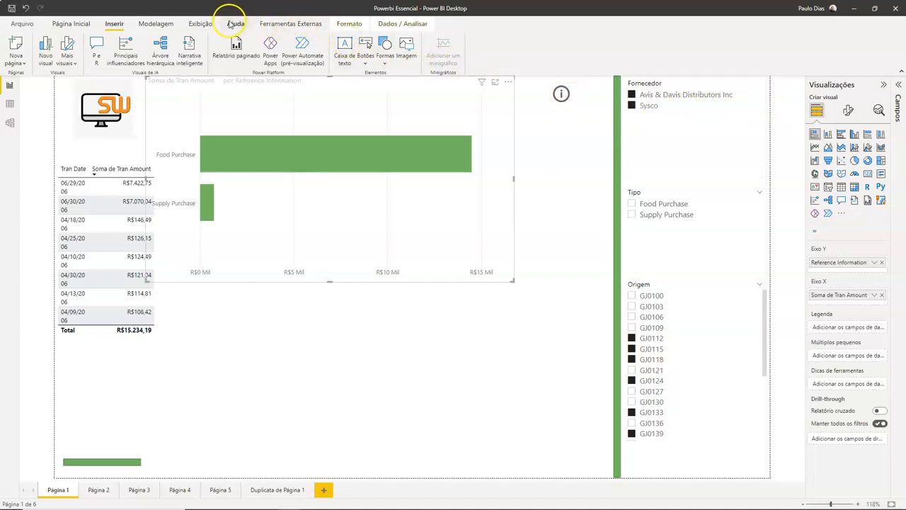
# Step: Show the Indicadores pane and clear the Fornecedor and Origem slicers
pyautogui.click(201, 24)
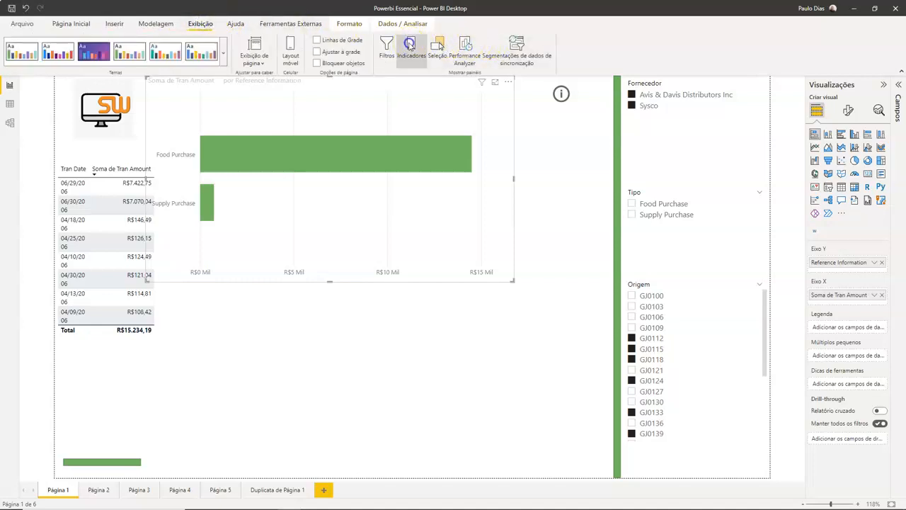
pyautogui.click(411, 48)
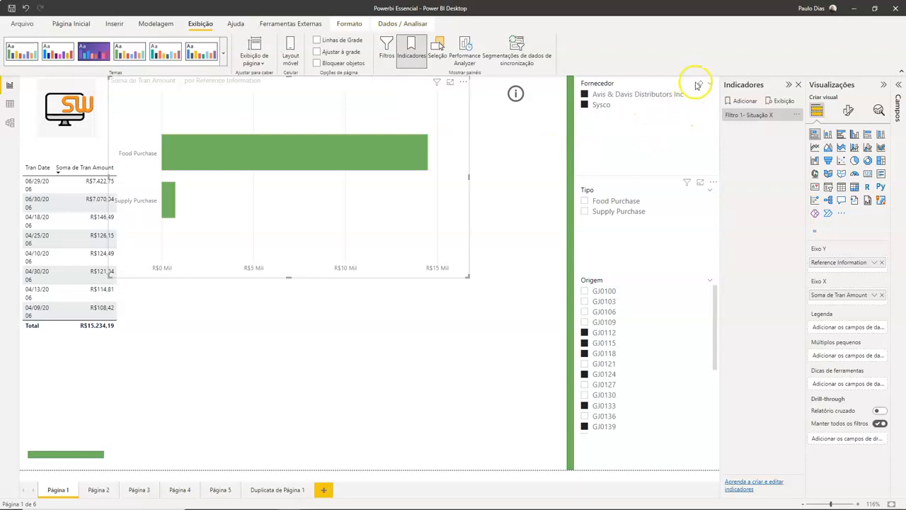
pyautogui.click(699, 86)
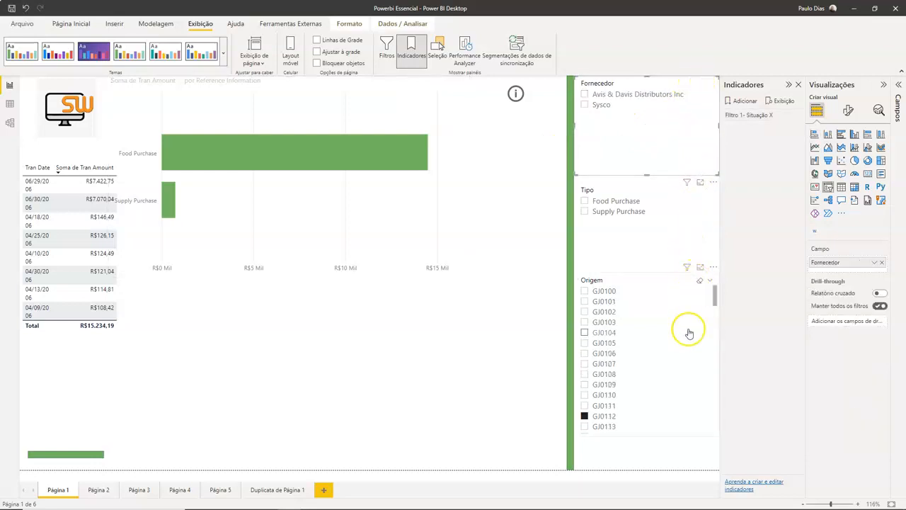
pyautogui.click(701, 284)
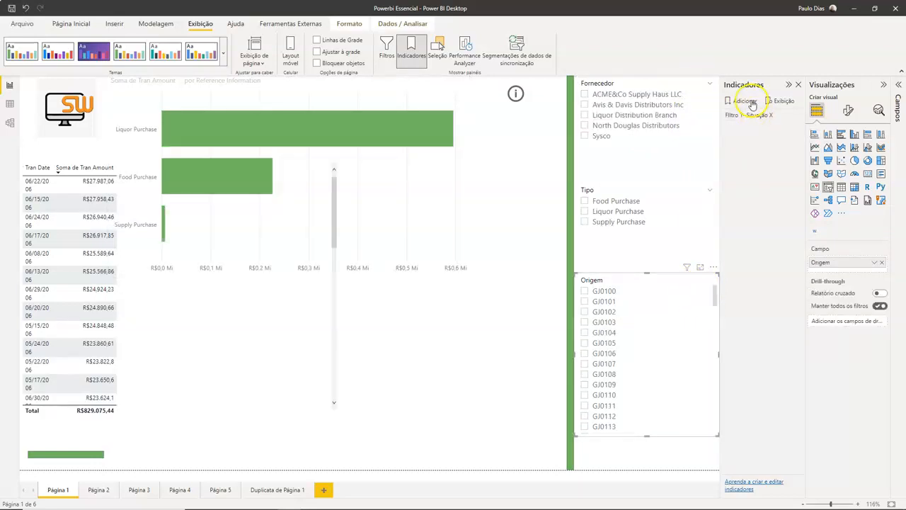
# Step: Add a bookmark of the unfiltered state and rename it "Padrão"
pyautogui.click(752, 103)
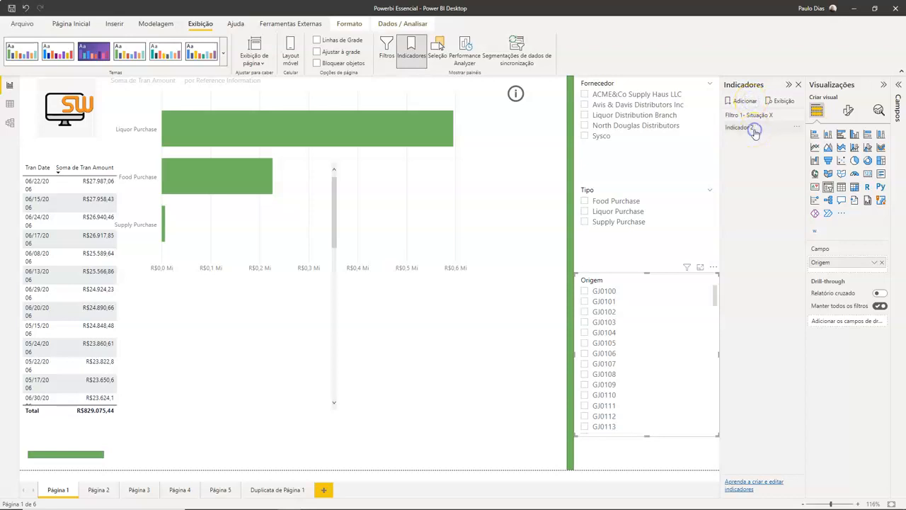
pyautogui.rightClick(756, 132)
pyautogui.click(772, 150)
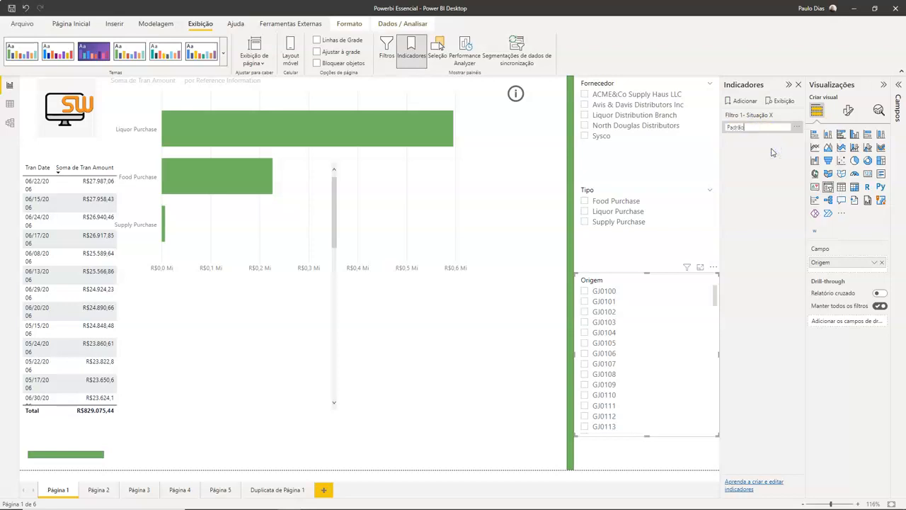
pyautogui.press('Return')
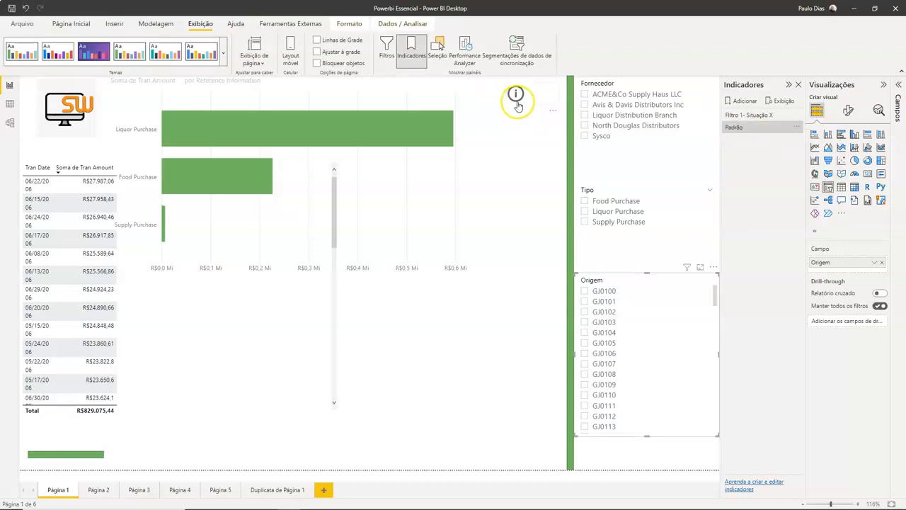
# Step: Insert a Redefinir button and place it directly below the information button
pyautogui.click(113, 25)
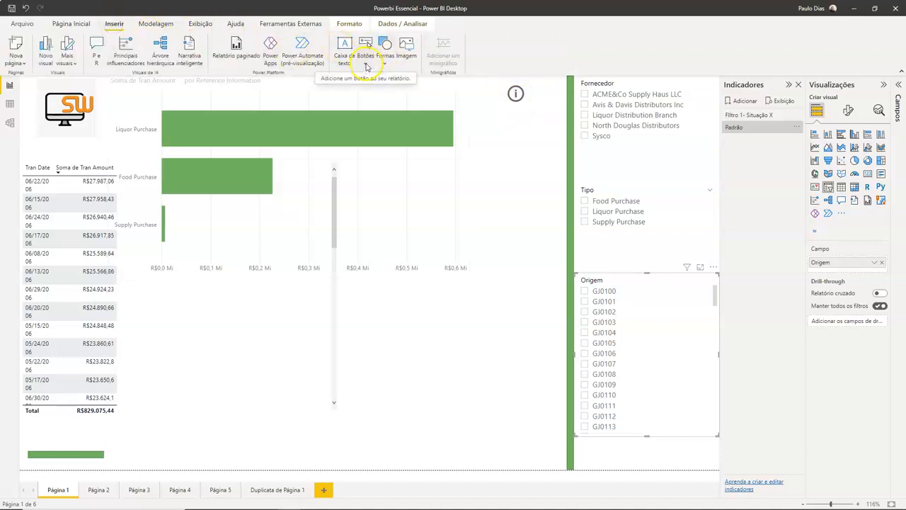
pyautogui.click(366, 65)
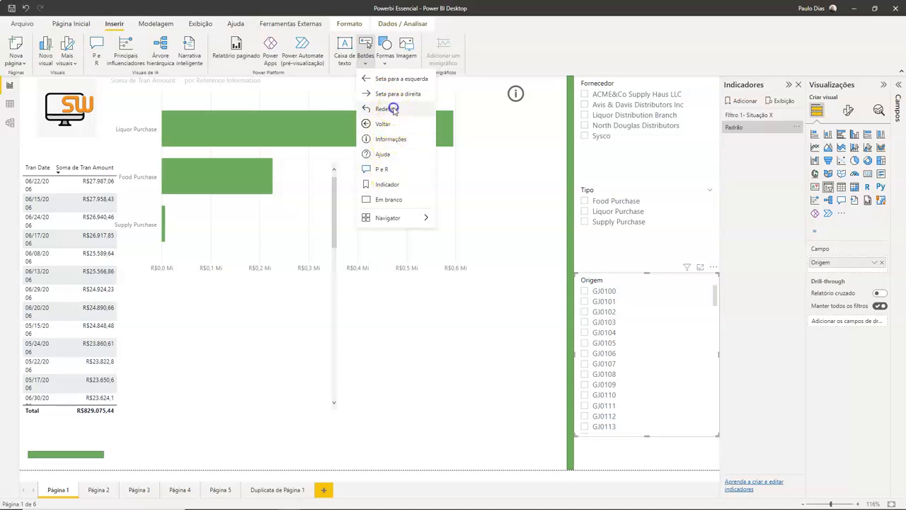
pyautogui.click(393, 110)
pyautogui.moveTo(51, 87); pyautogui.dragTo(537, 119)
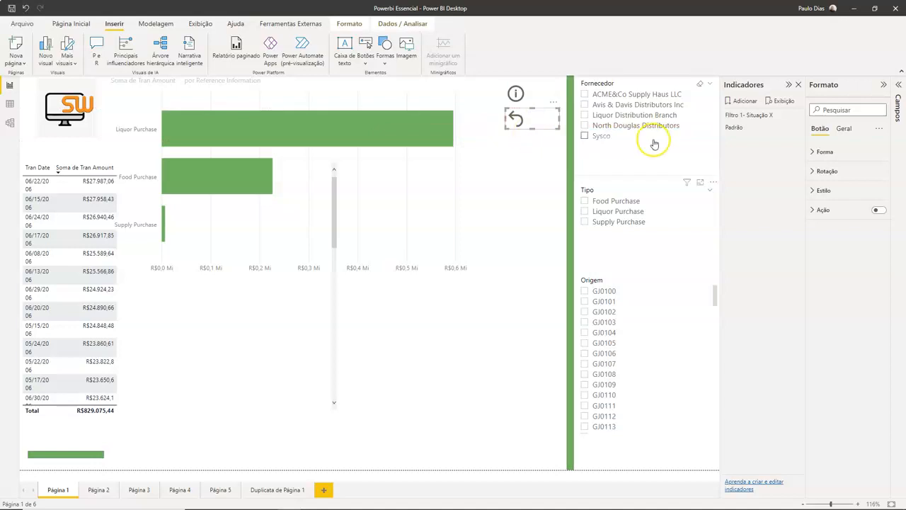
# Step: Set the reset button's action to the Indicador type with the Padrão bookmark, and put away the Visualizações and Indicadores panes
pyautogui.click(878, 211)
pyautogui.click(823, 211)
pyautogui.click(844, 253)
pyautogui.click(833, 264)
pyautogui.click(847, 278)
pyautogui.click(850, 309)
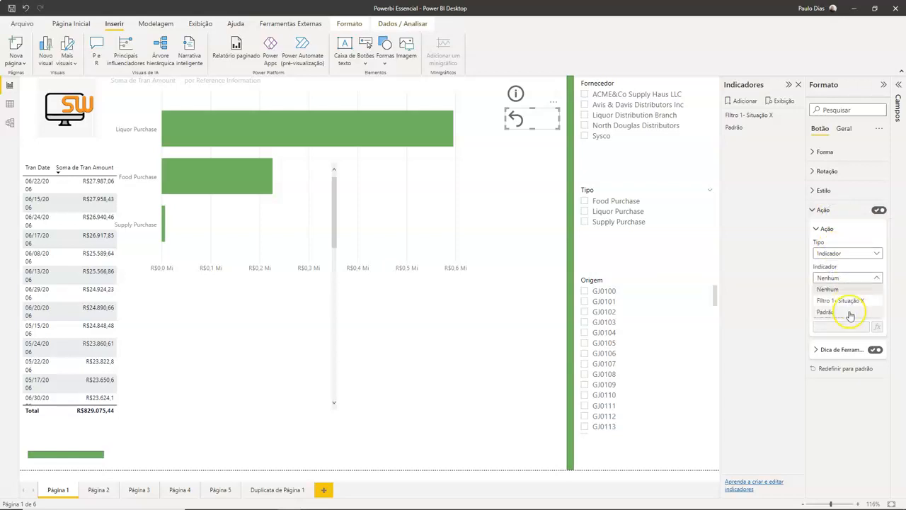
pyautogui.click(542, 211)
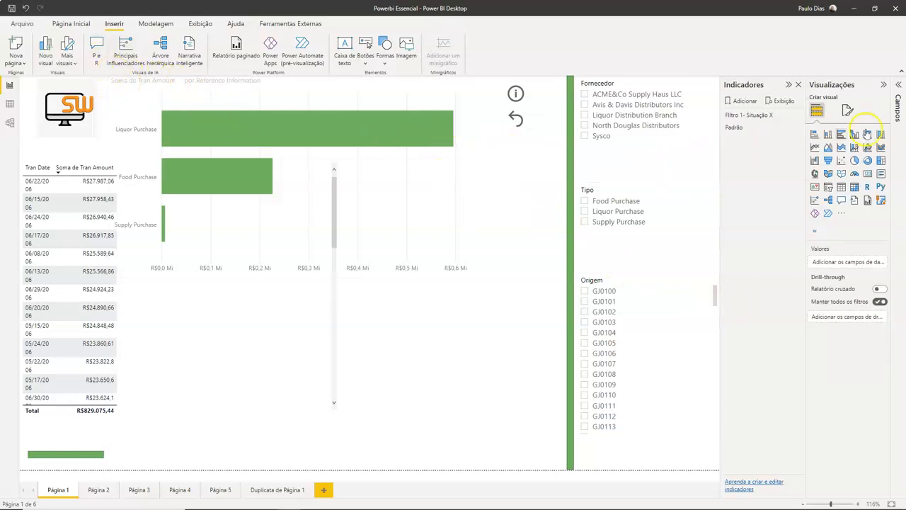
pyautogui.click(886, 86)
pyautogui.click(869, 86)
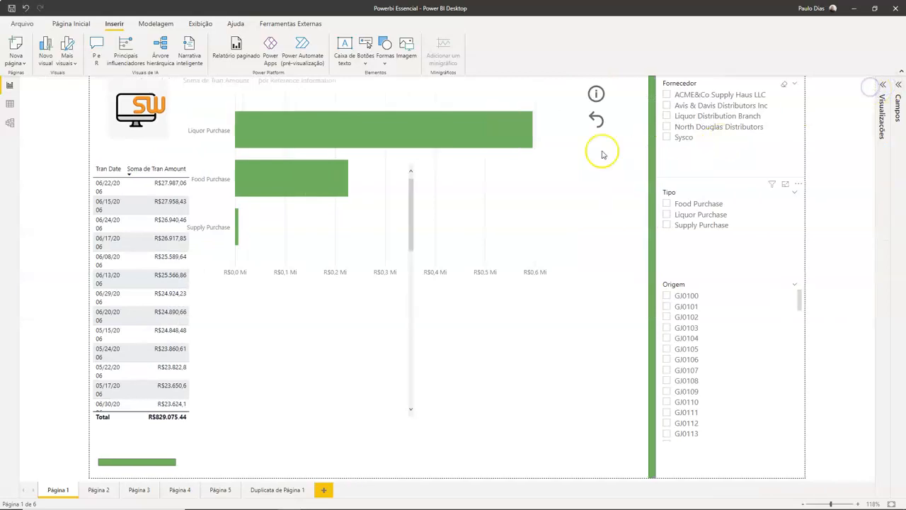
# Step: Narrow the table to its two columns and fit the bar chart beside it, extended down to the table's lower edge
pyautogui.moveTo(288, 105); pyautogui.dragTo(308, 255)
pyautogui.click(404, 213)
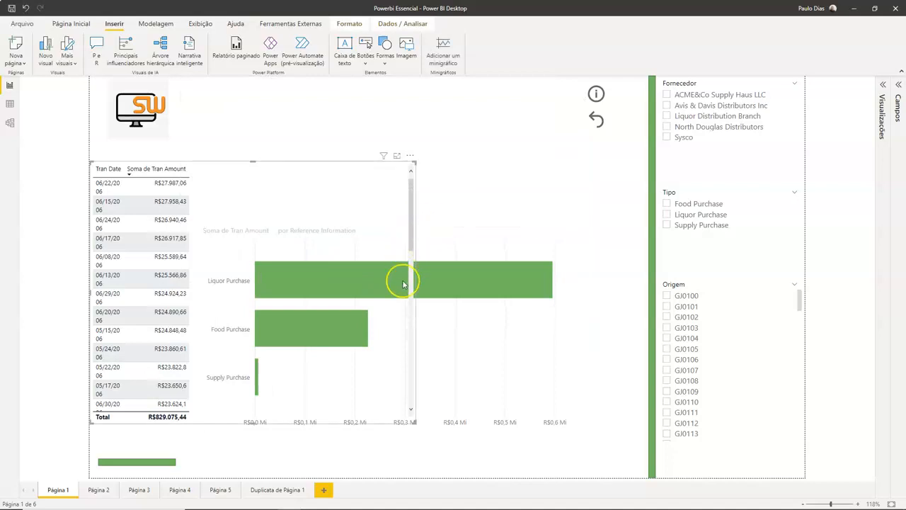
pyautogui.moveTo(417, 420); pyautogui.dragTo(214, 413)
pyautogui.moveTo(340, 219); pyautogui.dragTo(318, 171)
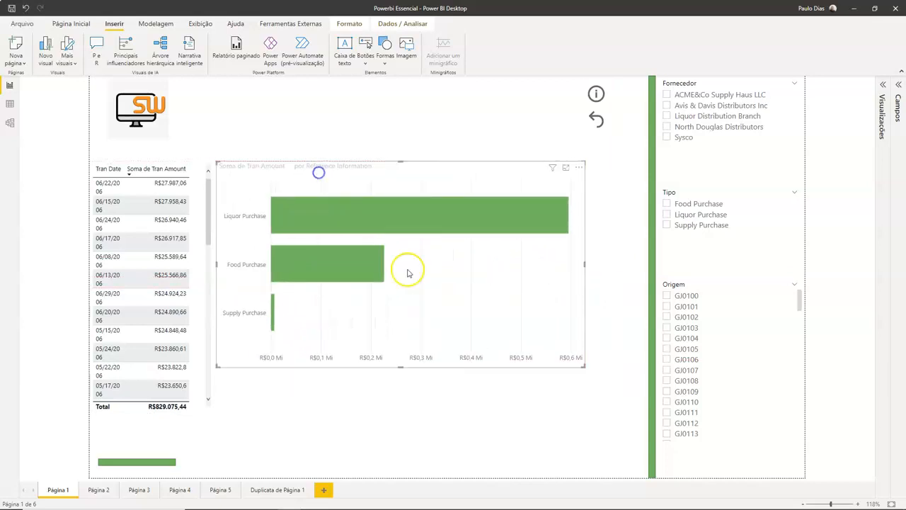
pyautogui.moveTo(400, 369); pyautogui.dragTo(403, 406)
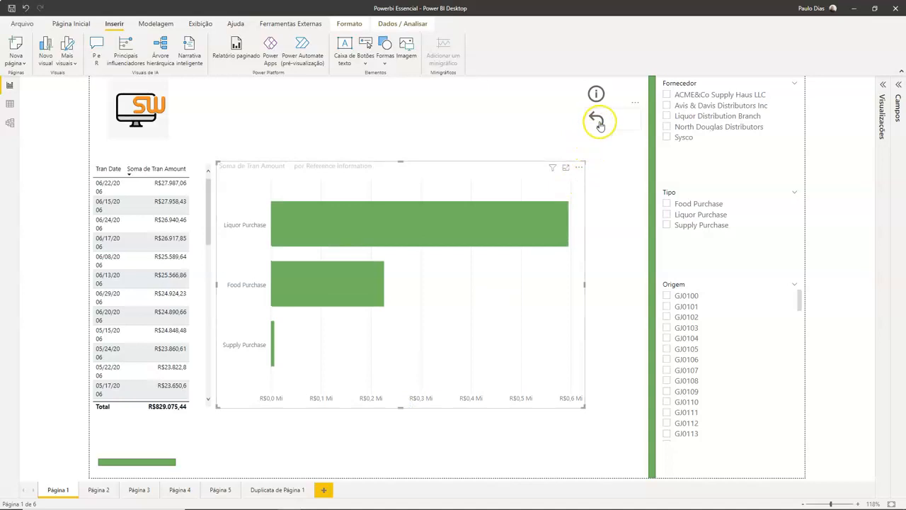
# Step: Test the information and reset buttons by switching between the filtered and Padrão bookmarks, ending on the filtered state
pyautogui.click(522, 101)
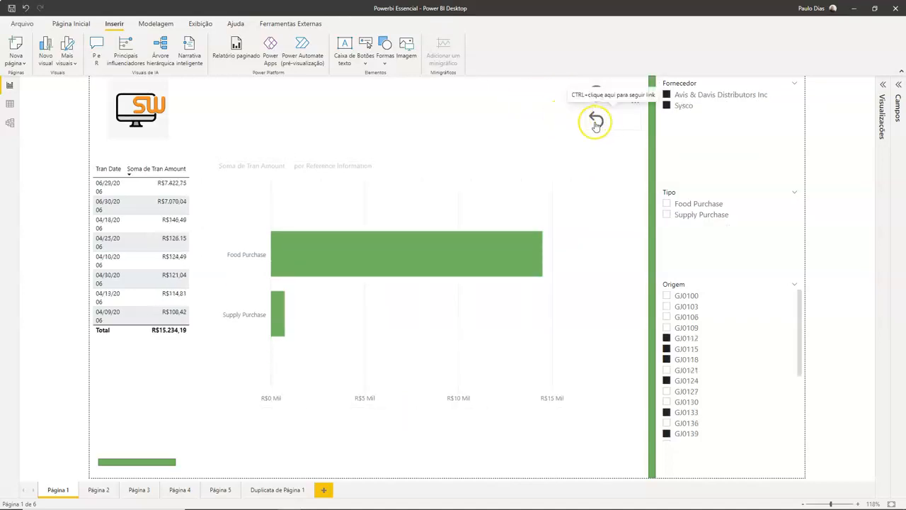
pyautogui.keyDown('ctrl'); pyautogui.click(595, 121); pyautogui.keyUp('ctrl')
pyautogui.keyDown('ctrl'); pyautogui.click(596, 94); pyautogui.keyUp('ctrl')
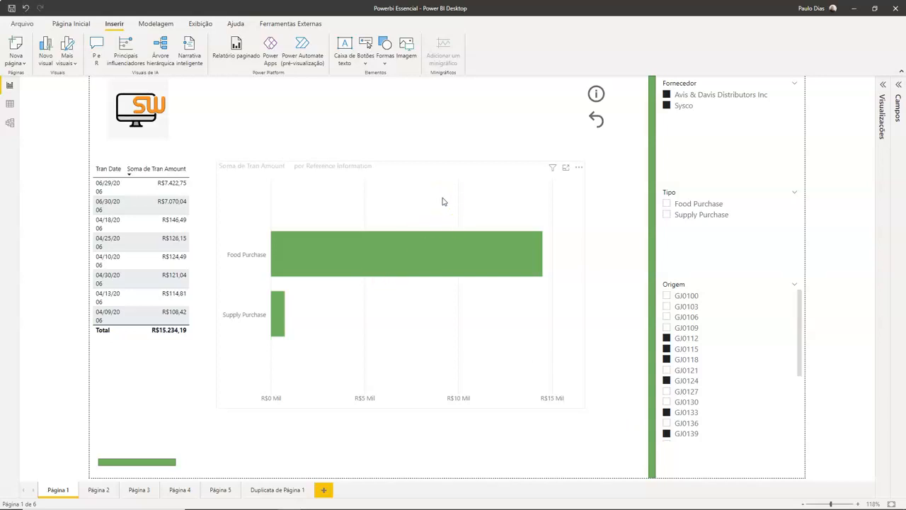
pyautogui.click(201, 25)
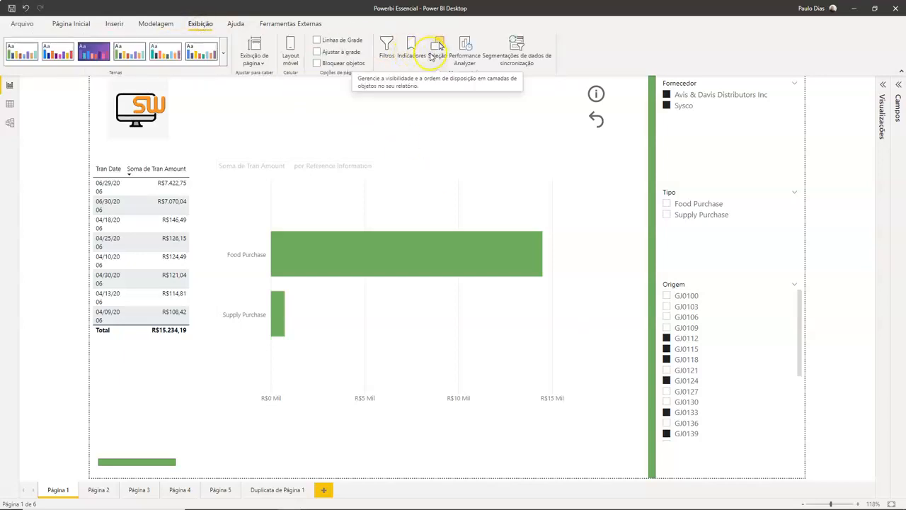
# Step: Show the Seleção and Indicadores panes and look through the options of the Filtro 1- Situação X bookmark
pyautogui.click(435, 55)
pyautogui.click(413, 49)
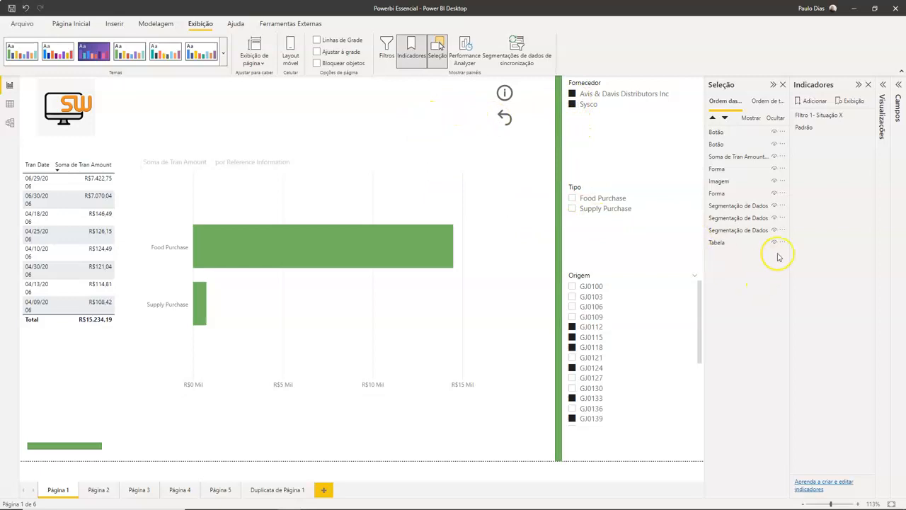
pyautogui.click(820, 118)
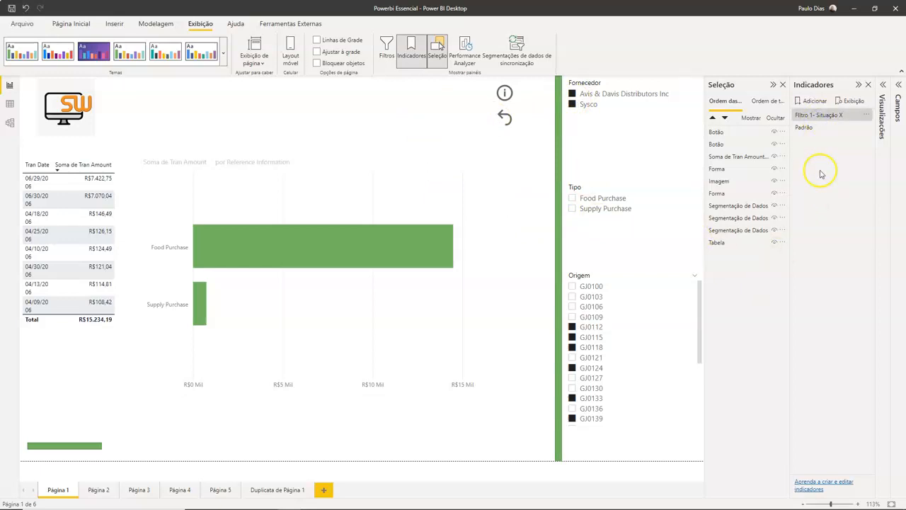
pyautogui.click(868, 119)
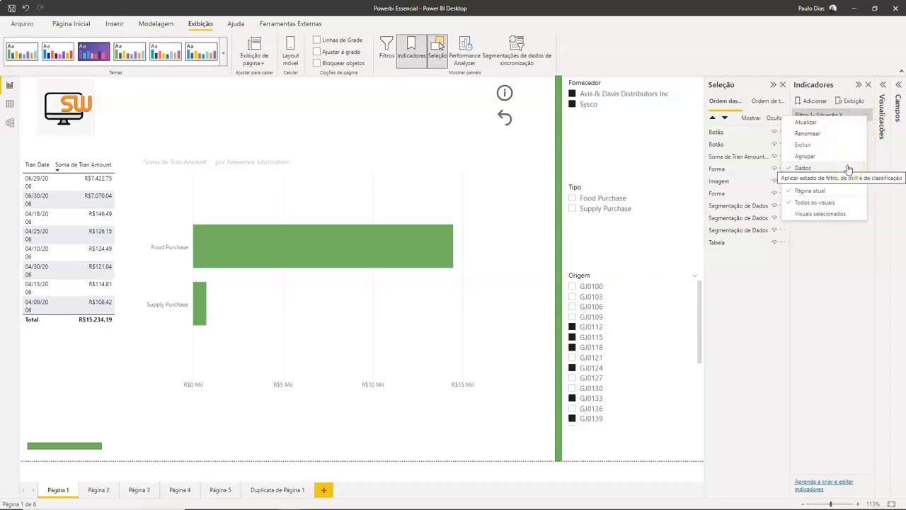
pyautogui.click(811, 170)
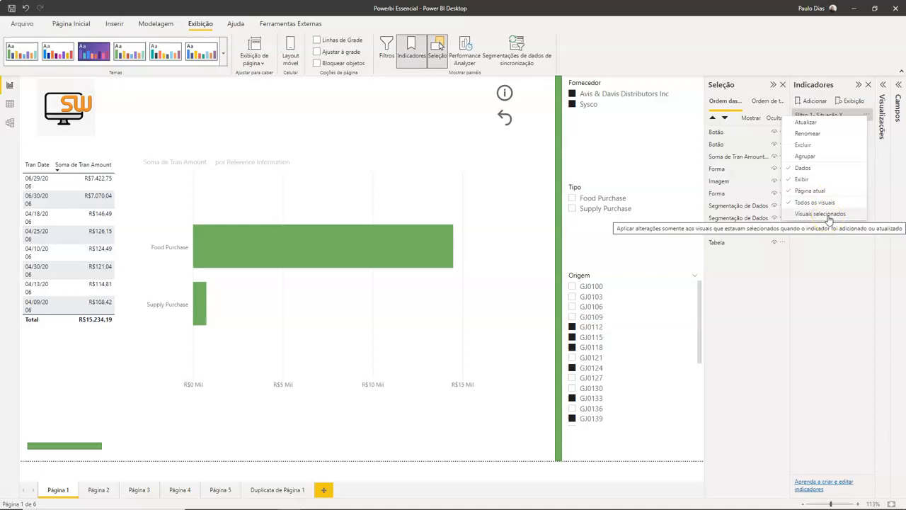
pyautogui.click(267, 202)
pyautogui.click(359, 170)
pyautogui.click(359, 168)
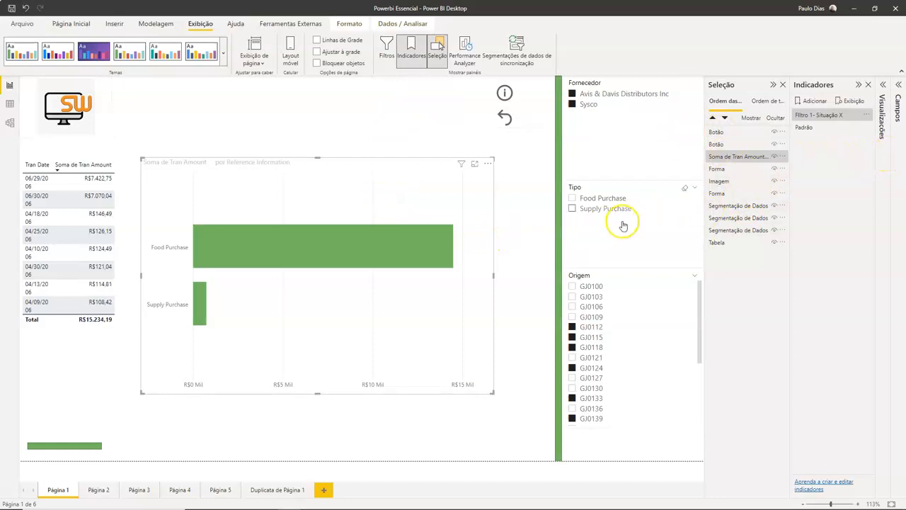
# Step: Restore the Padrão bookmark with the reset button and hide the bar chart on Página 1
pyautogui.click(504, 117)
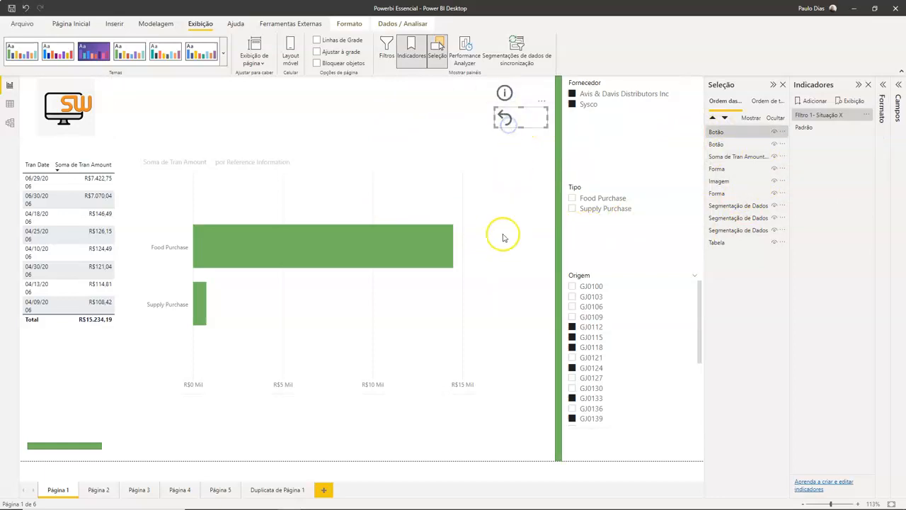
pyautogui.keyDown('ctrl'); pyautogui.click(514, 124); pyautogui.keyUp('ctrl')
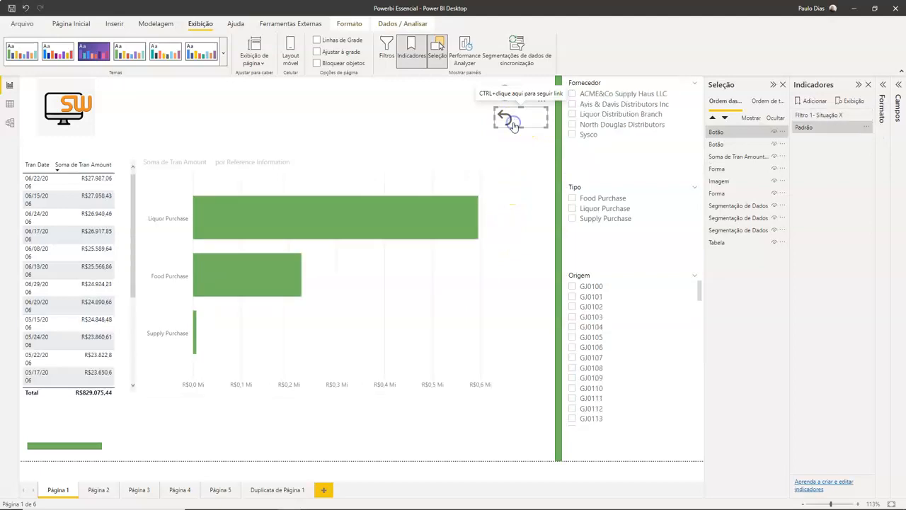
pyautogui.click(513, 158)
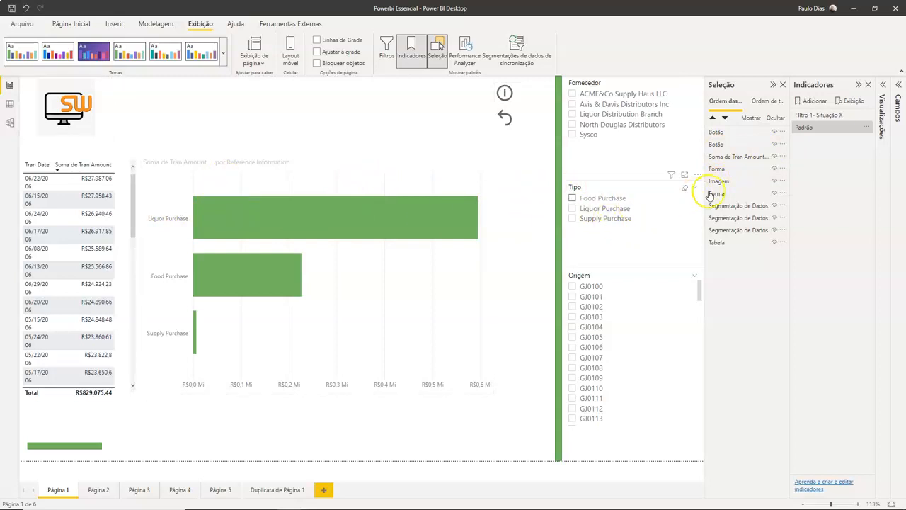
pyautogui.click(487, 249)
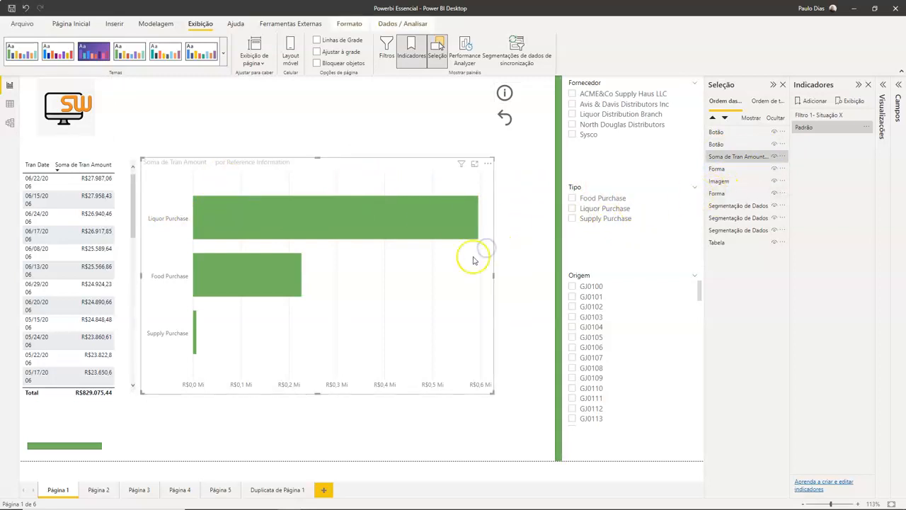
pyautogui.click(774, 156)
pyautogui.click(415, 251)
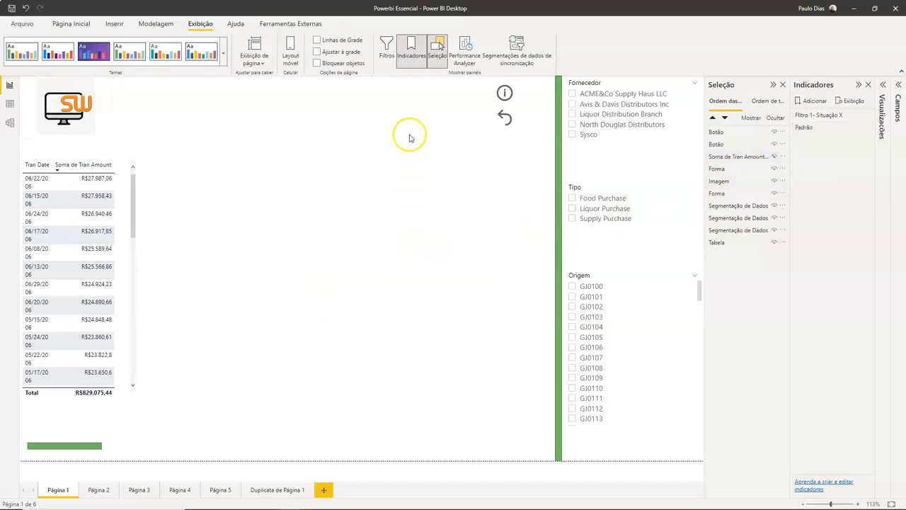
# Step: Add a bookmark of the current page state and rename it Sem gráfico
pyautogui.click(816, 103)
pyautogui.click(825, 145)
pyautogui.click(864, 142)
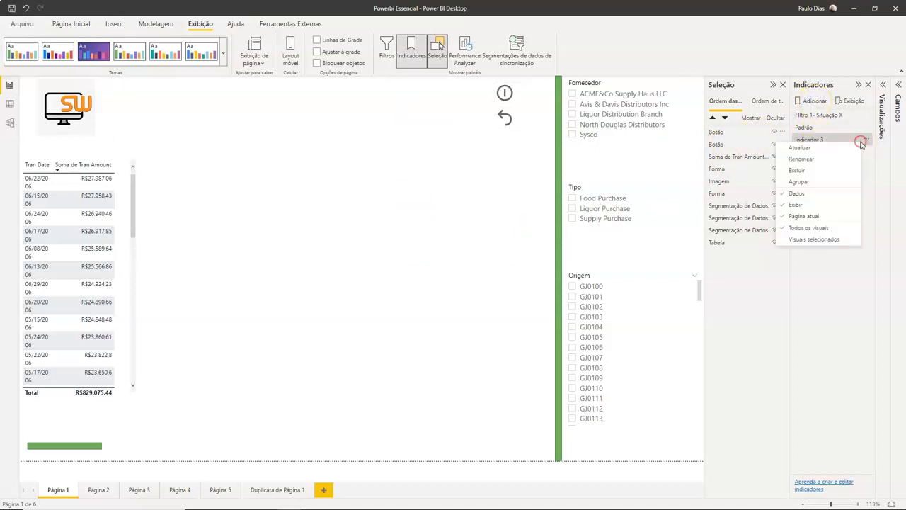
pyautogui.click(830, 161)
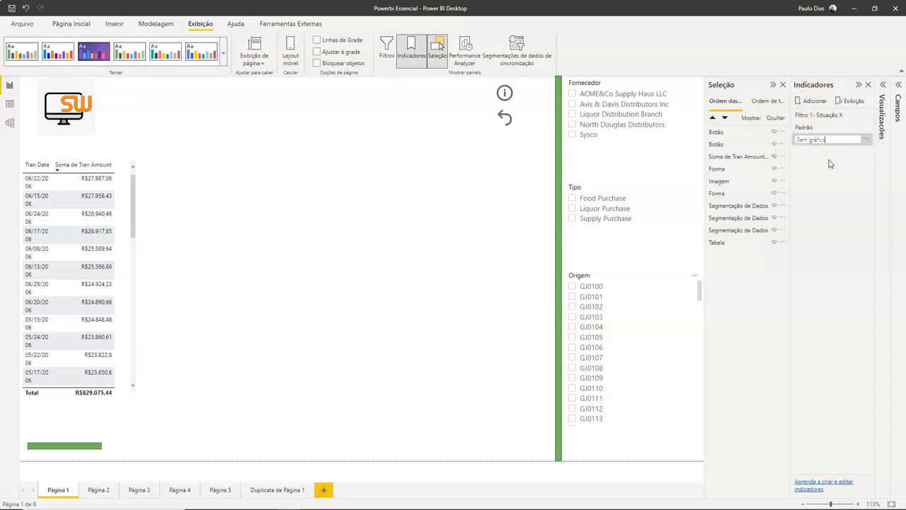
pyautogui.press('Return')
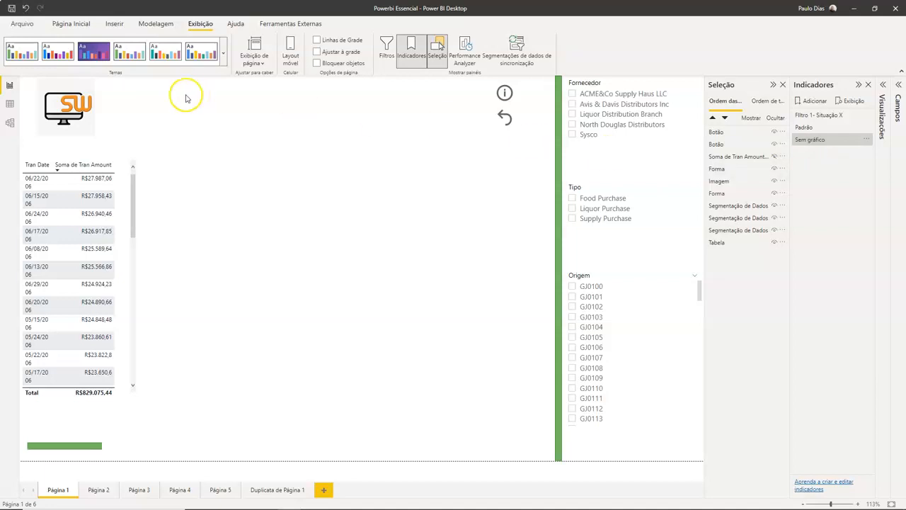
# Step: Insert an Indicador button and place it directly below the reset button
pyautogui.click(115, 23)
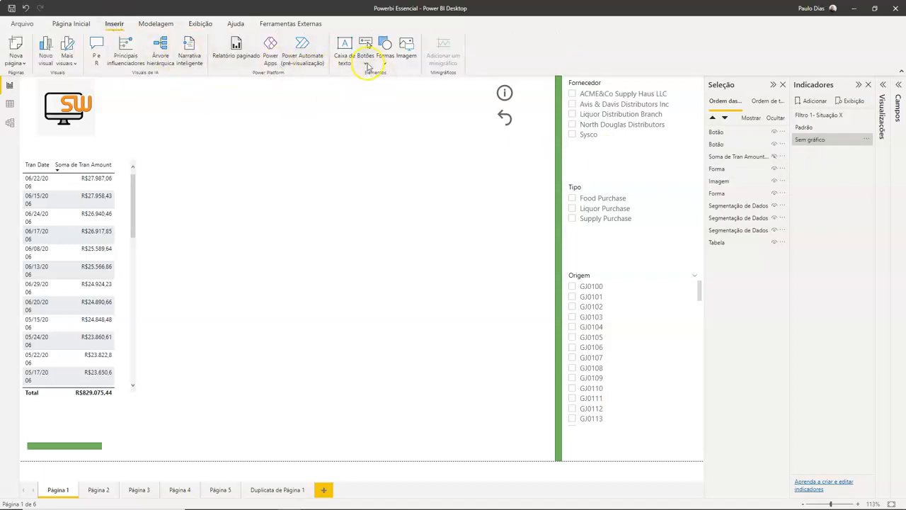
pyautogui.click(368, 66)
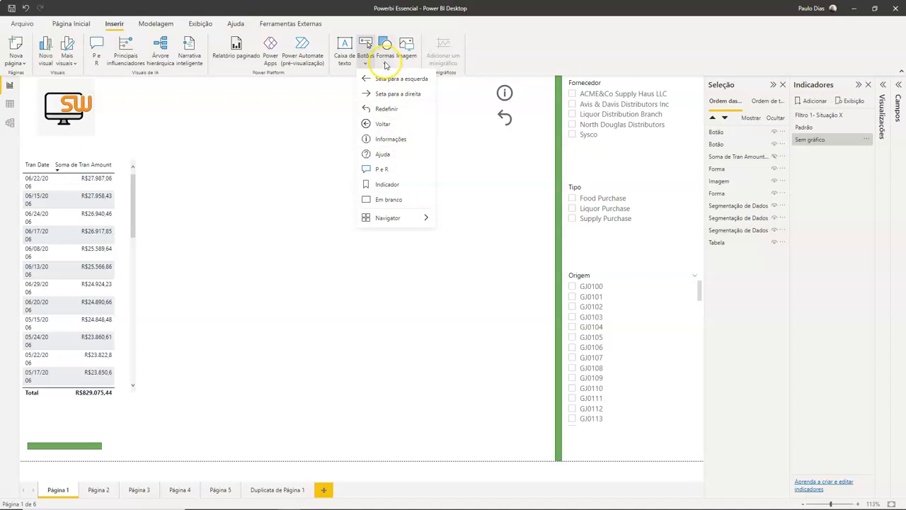
pyautogui.click(386, 62)
pyautogui.click(390, 102)
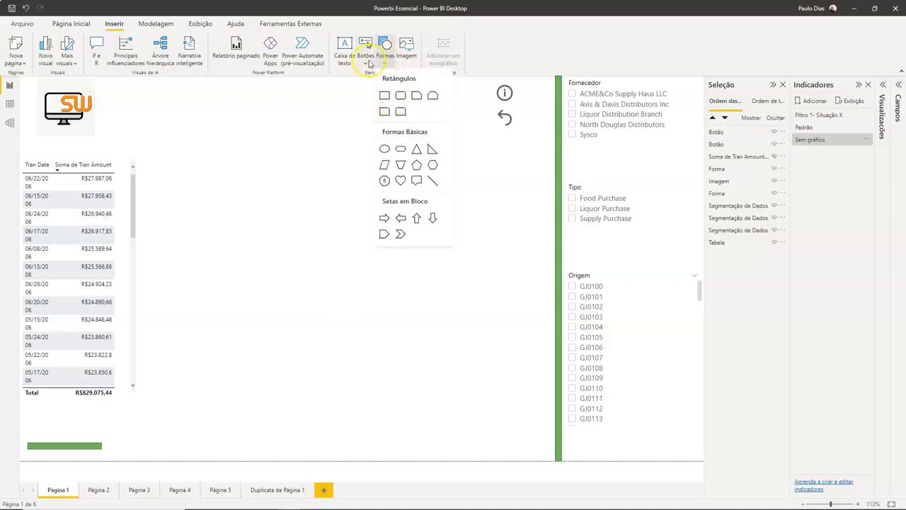
pyautogui.click(367, 65)
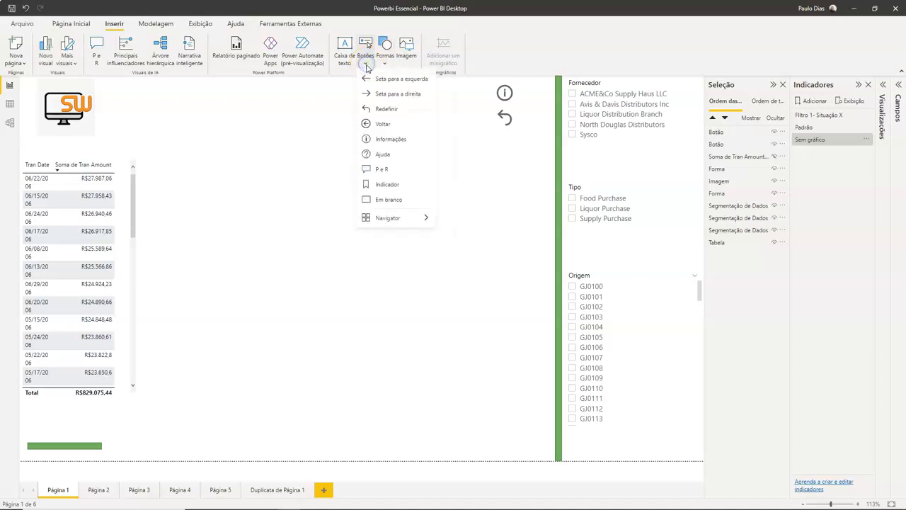
pyautogui.click(395, 186)
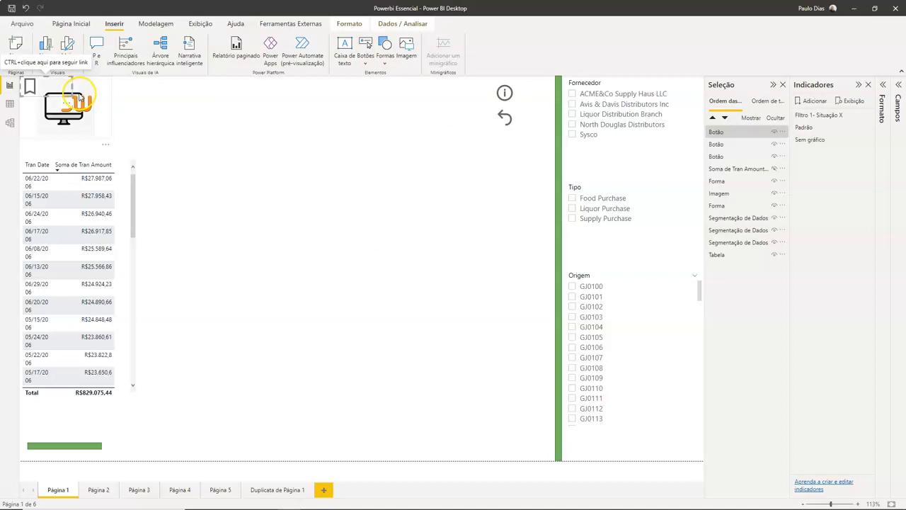
pyautogui.moveTo(71, 92); pyautogui.dragTo(528, 149)
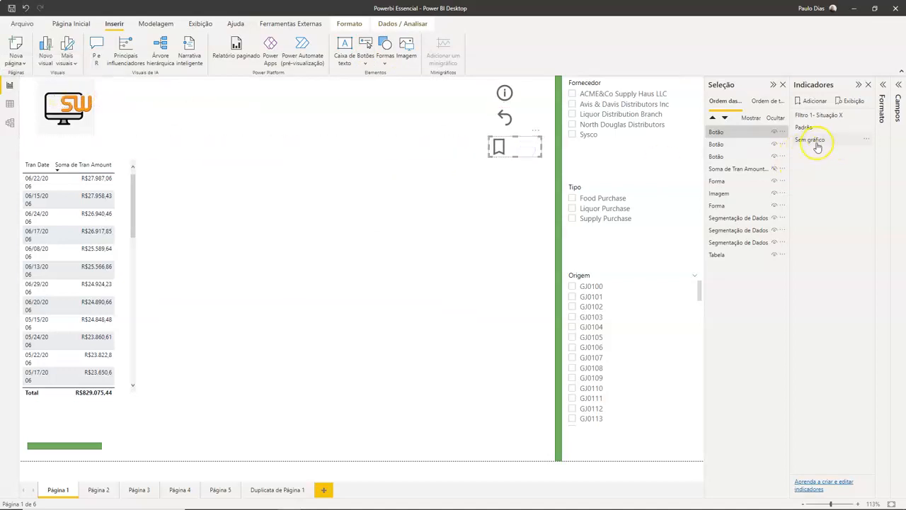
# Step: Link the new bookmark button's Indicador action to the Sem gráfico bookmark
pyautogui.click(884, 87)
pyautogui.click(823, 209)
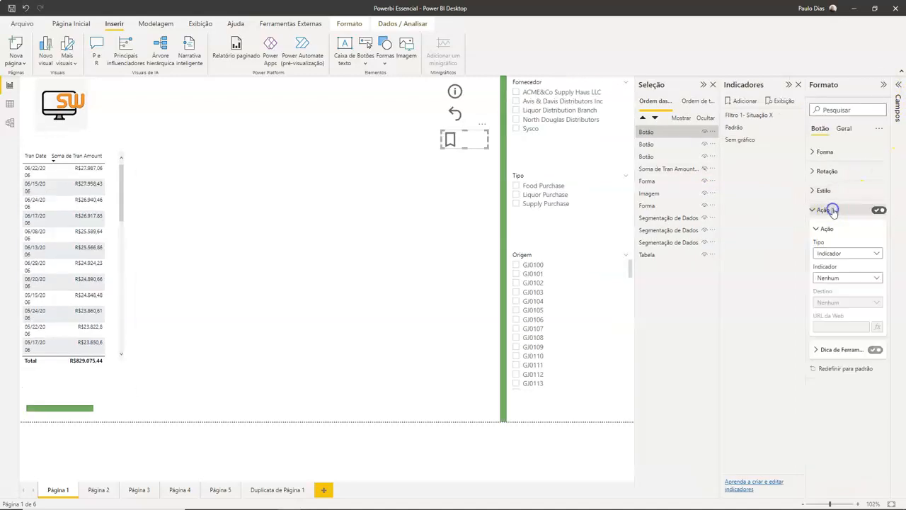
pyautogui.click(844, 256)
pyautogui.click(844, 257)
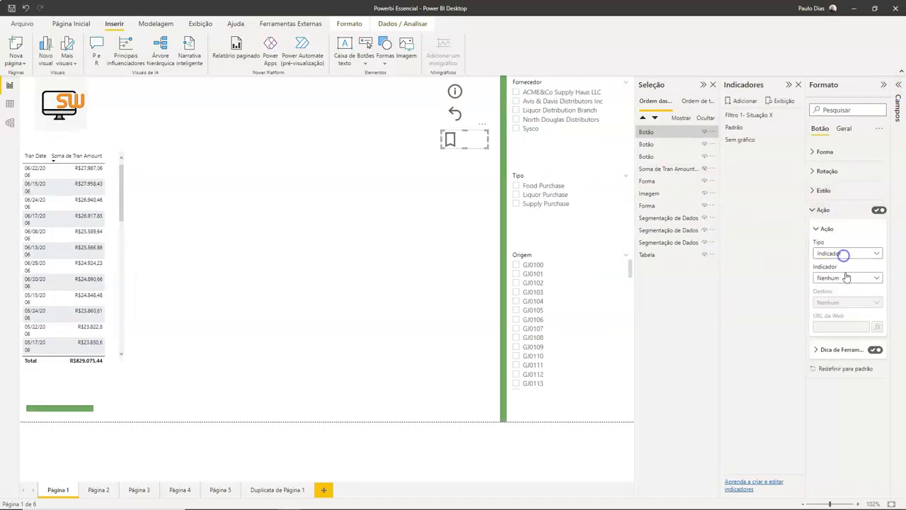
pyautogui.click(847, 278)
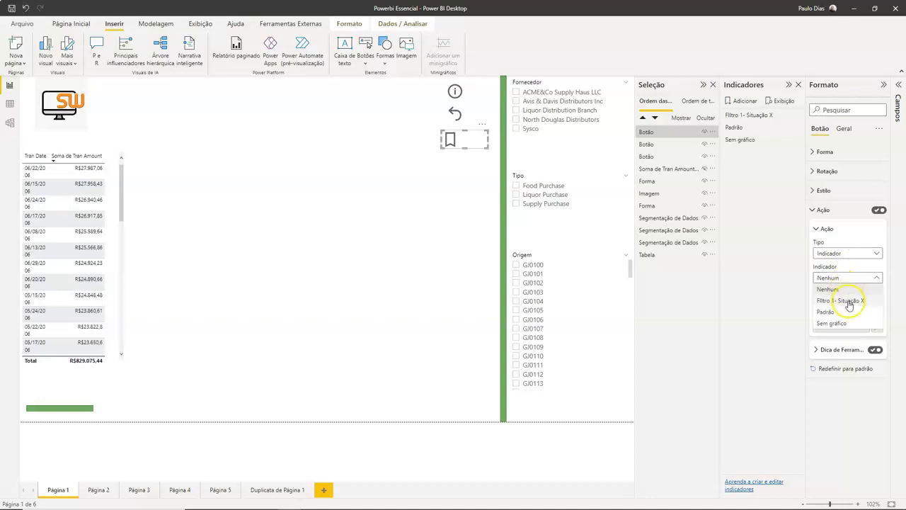
pyautogui.click(835, 323)
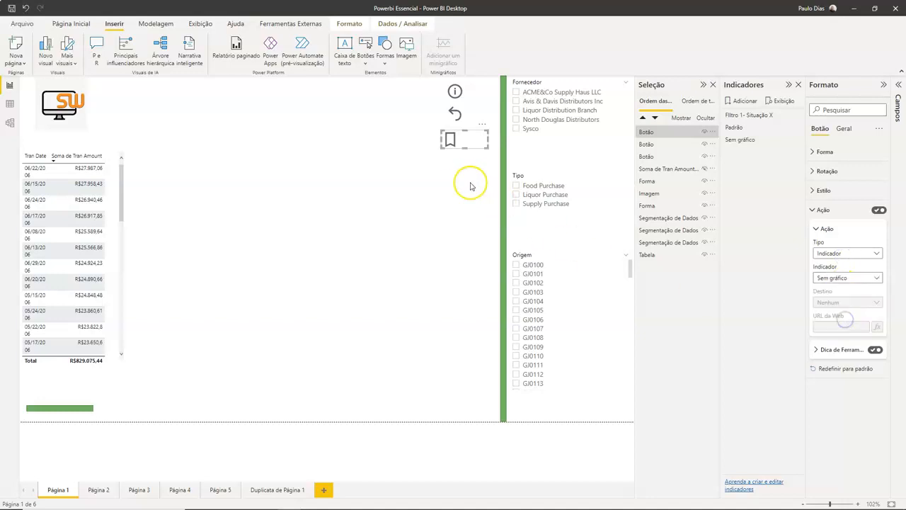
# Step: Turn on the bookmark button's background, with 0% transparency and the red theme colour
pyautogui.click(465, 173)
pyautogui.click(463, 147)
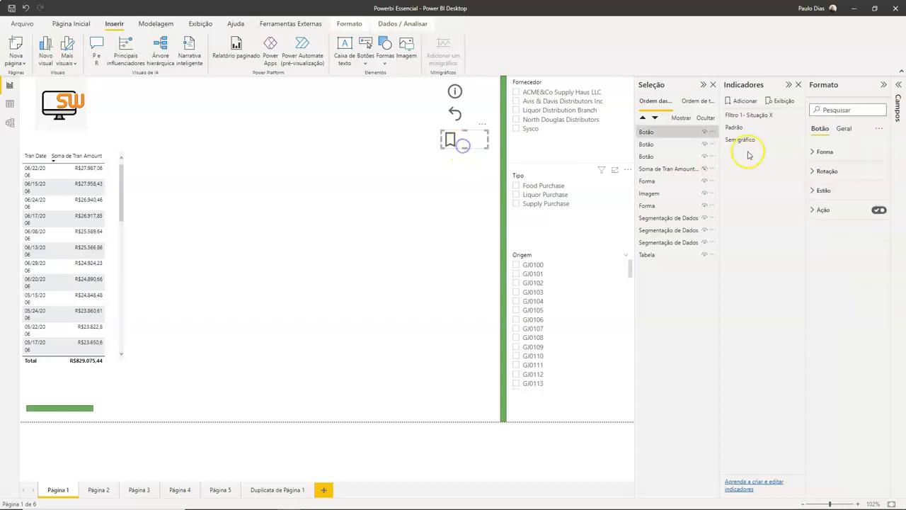
pyautogui.click(844, 130)
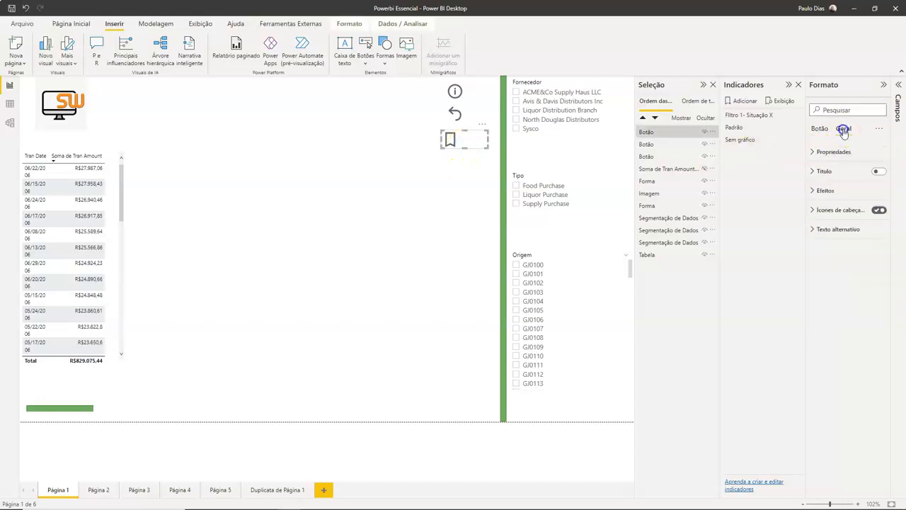
pyautogui.click(826, 190)
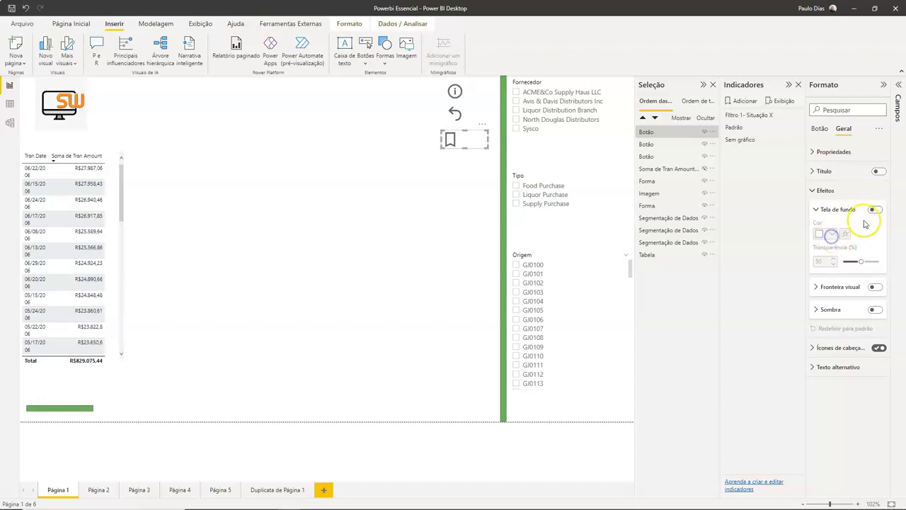
pyautogui.click(874, 210)
pyautogui.click(833, 235)
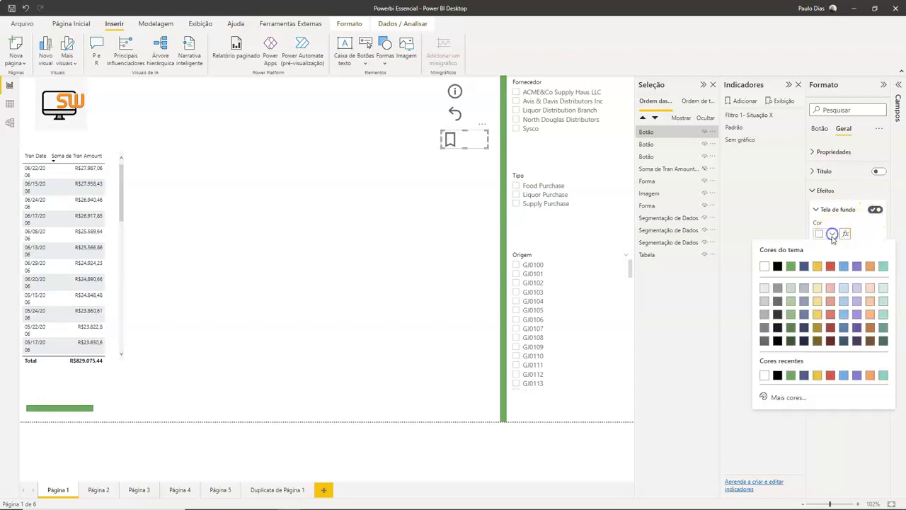
pyautogui.click(818, 266)
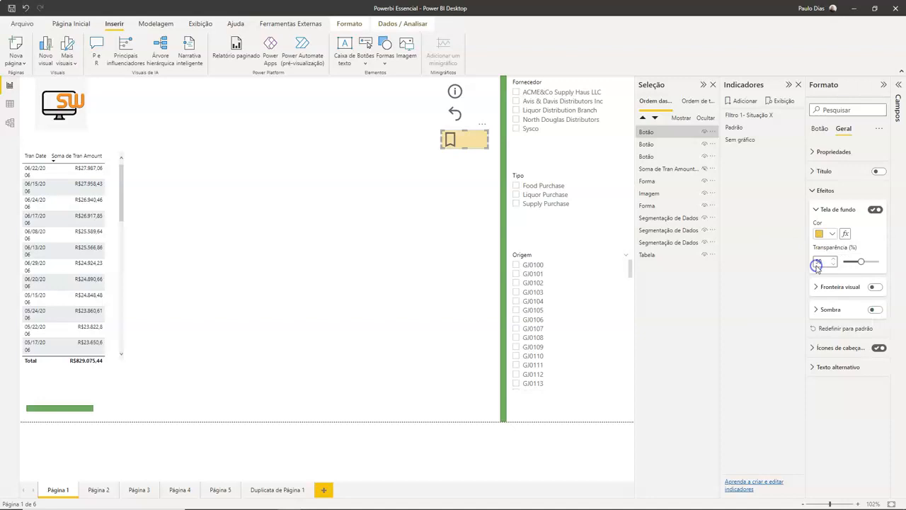
pyautogui.click(846, 235)
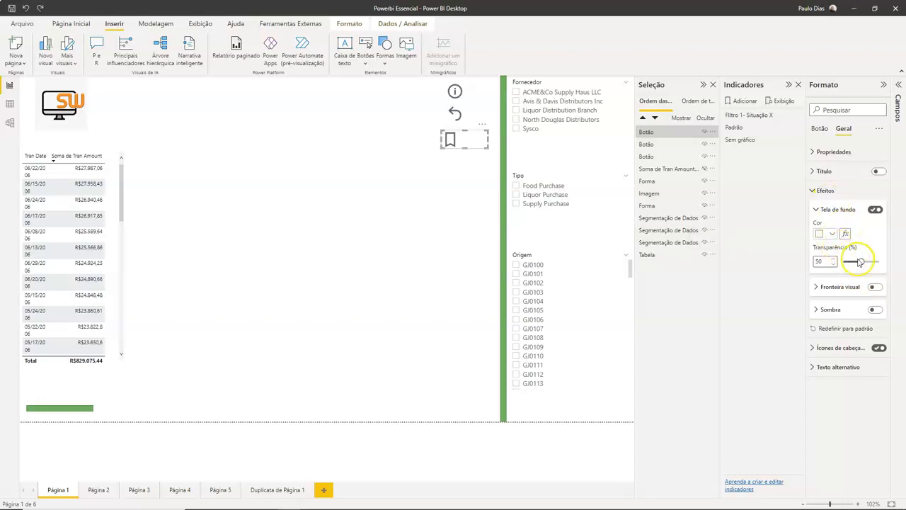
pyautogui.moveTo(862, 262); pyautogui.dragTo(841, 262)
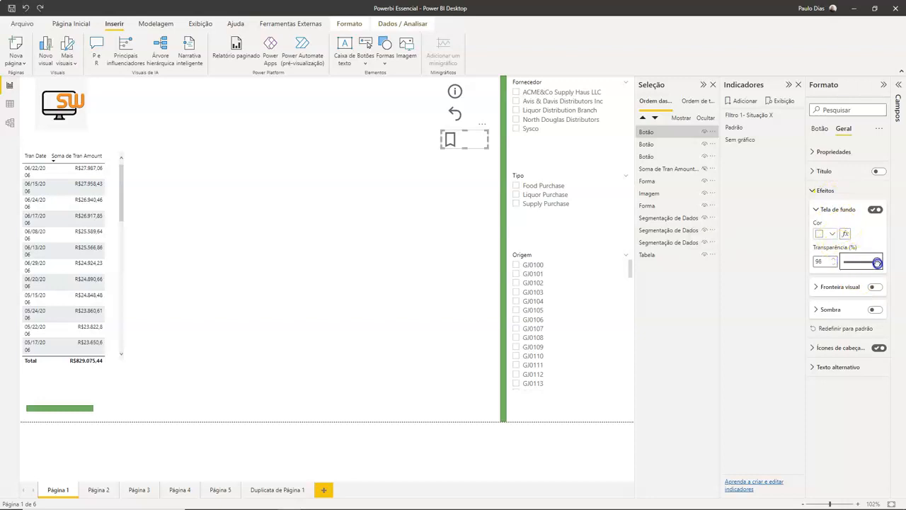
pyautogui.click(830, 234)
pyautogui.click(830, 266)
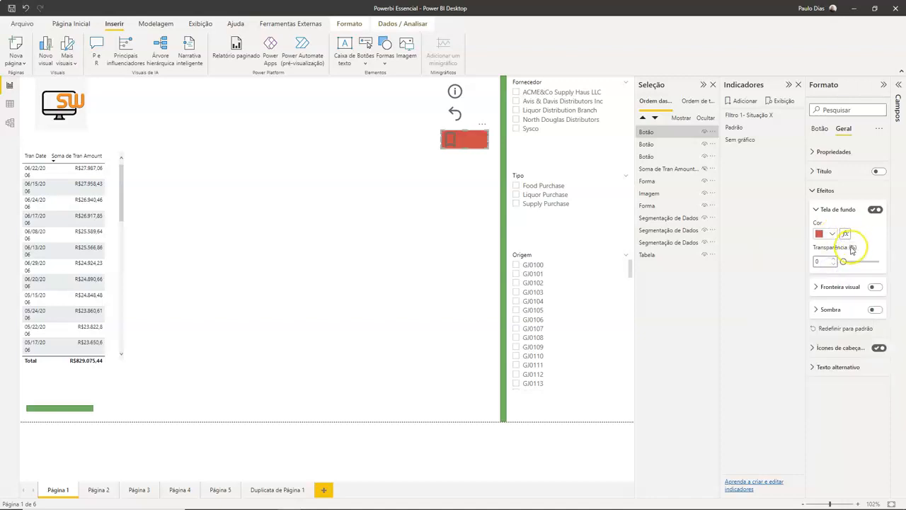
# Step: Turn on the bookmark button's visual border in yellow, and undo the last formatting change
pyautogui.click(817, 287)
pyautogui.click(875, 287)
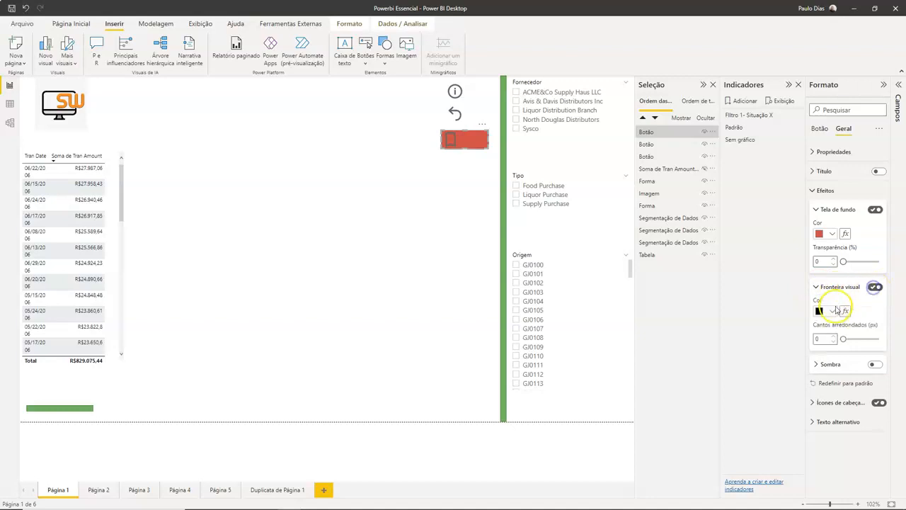
pyautogui.click(833, 311)
pyautogui.click(816, 344)
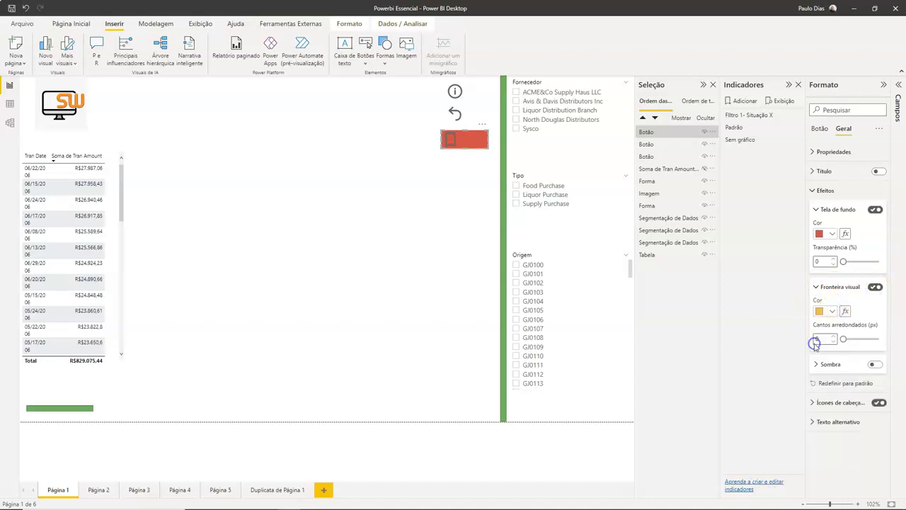
pyautogui.click(452, 227)
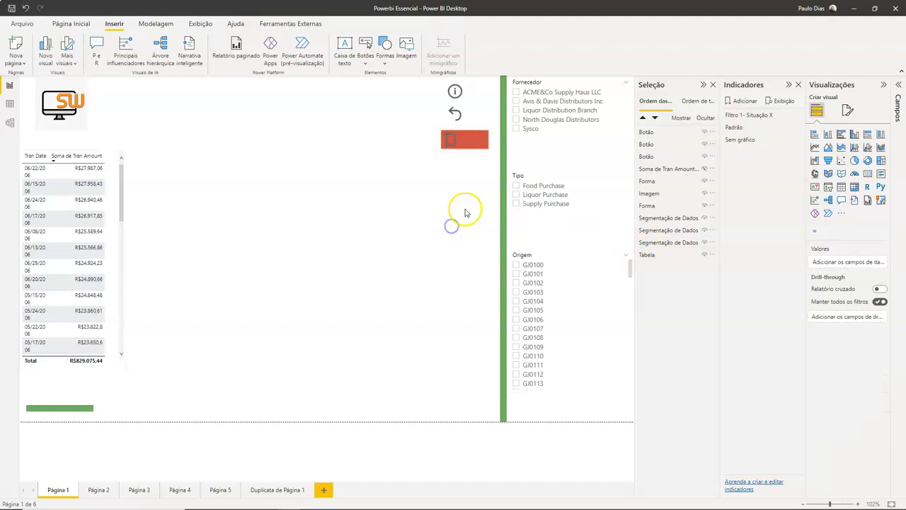
pyautogui.hotkey('ctrl', 'z')
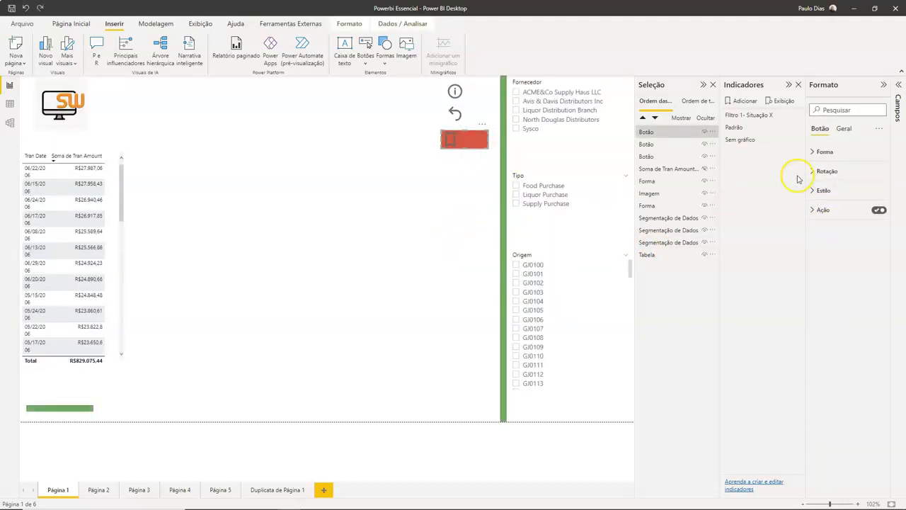
# Step: Undo the bookmark button's red background and set its icon line colour to the theme red
pyautogui.hotkey('ctrl', 'z')
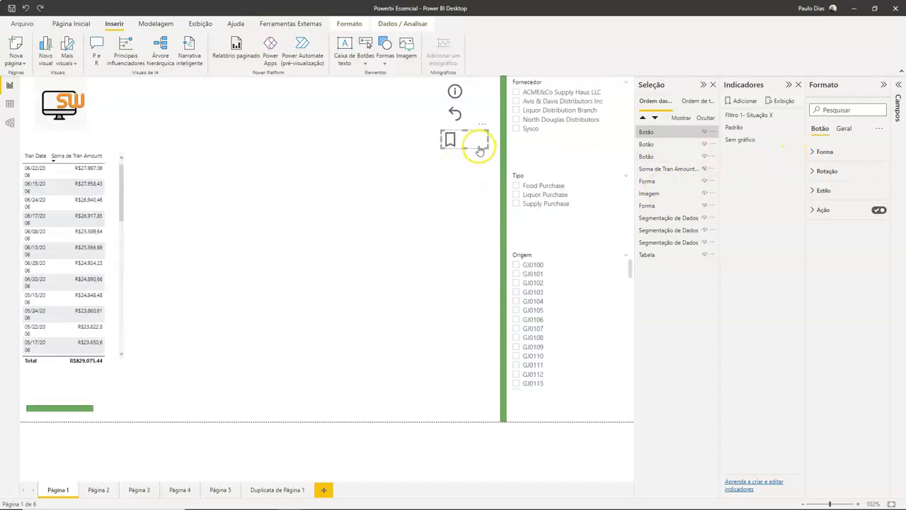
pyautogui.click(849, 129)
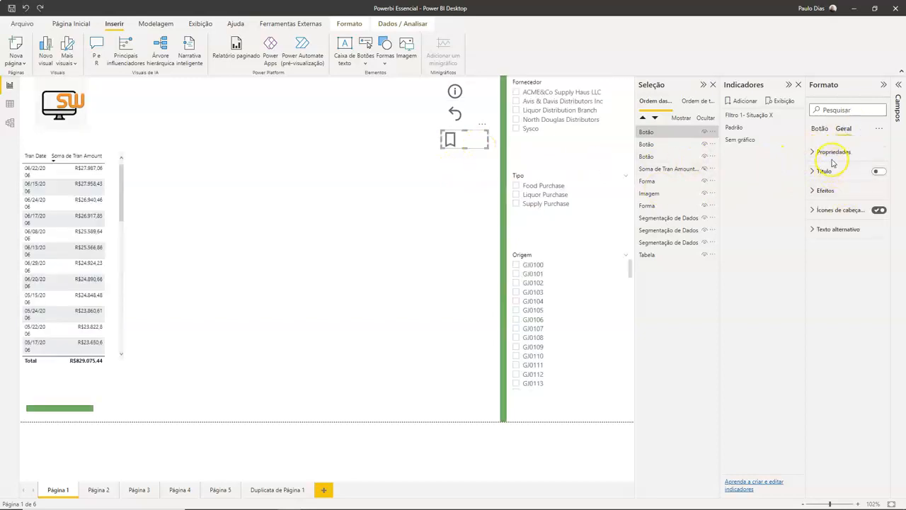
pyautogui.click(823, 131)
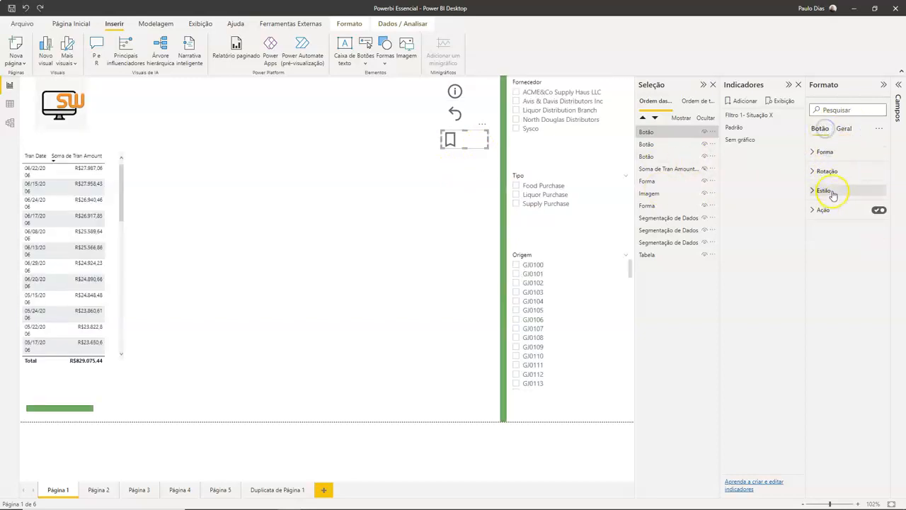
pyautogui.click(827, 191)
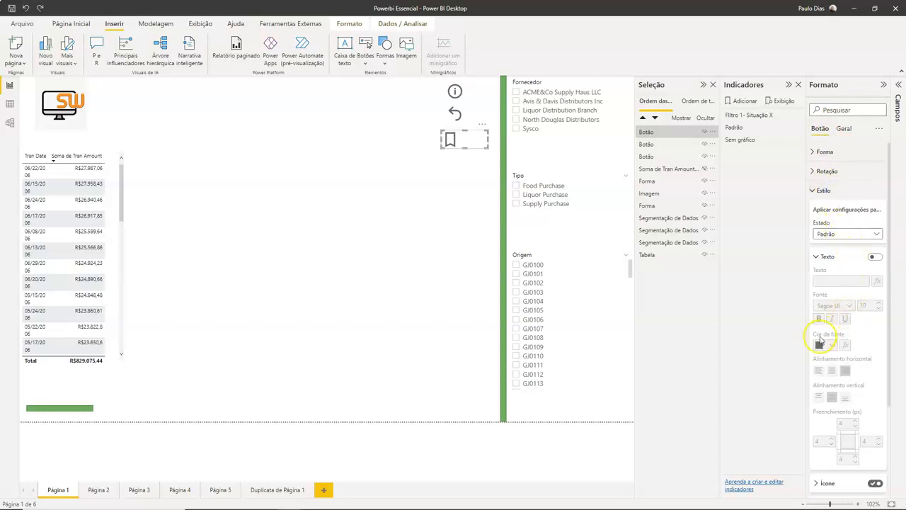
pyautogui.click(824, 258)
pyautogui.click(828, 280)
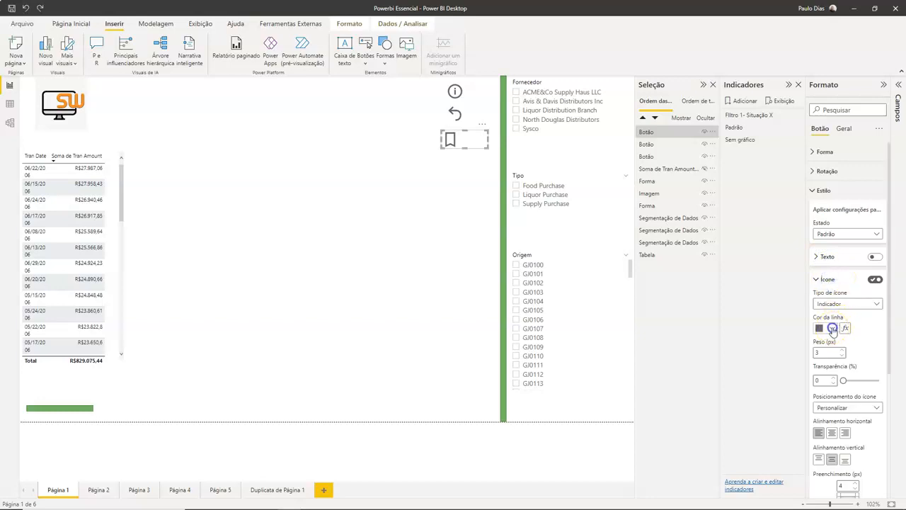
pyautogui.click(833, 329)
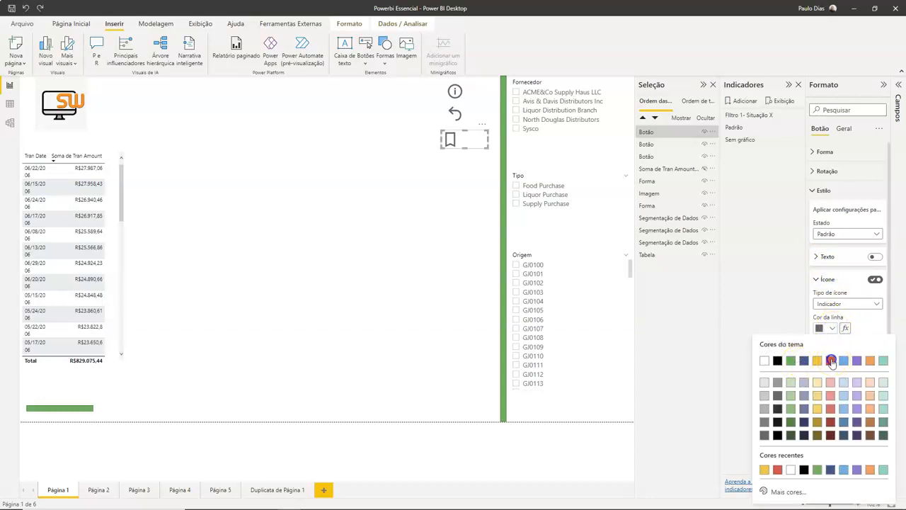
pyautogui.click(832, 361)
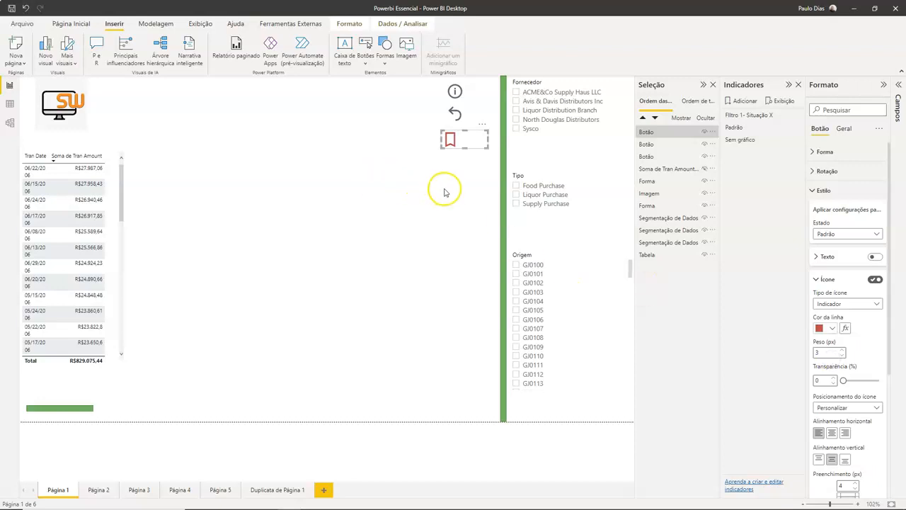
# Step: Duplicate the red bookmark button and place the copy directly below it
pyautogui.hotkey('ctrl', 'c')
pyautogui.hotkey('ctrl', 'v')
pyautogui.moveTo(470, 157); pyautogui.dragTo(464, 165)
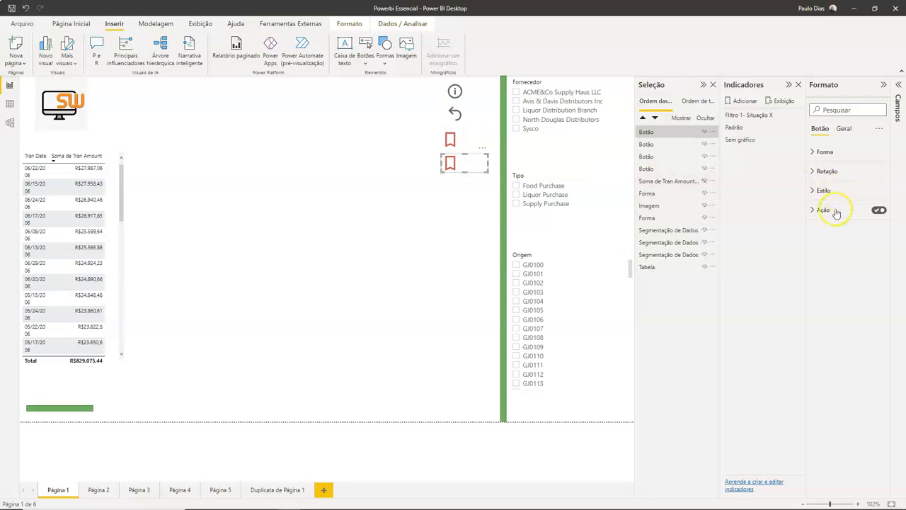
# Step: Change the copied bookmark button's icon line colour to dark blue
pyautogui.click(826, 190)
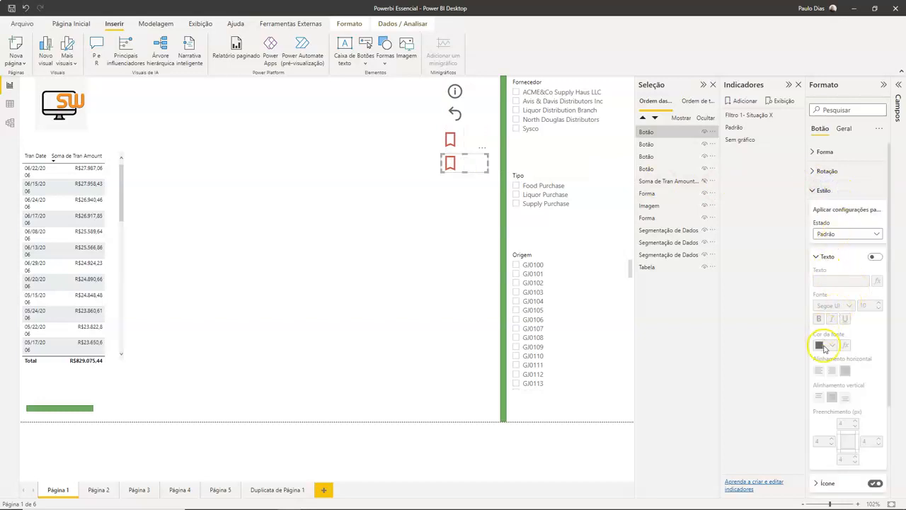
pyautogui.scroll(-3, 867, 303)
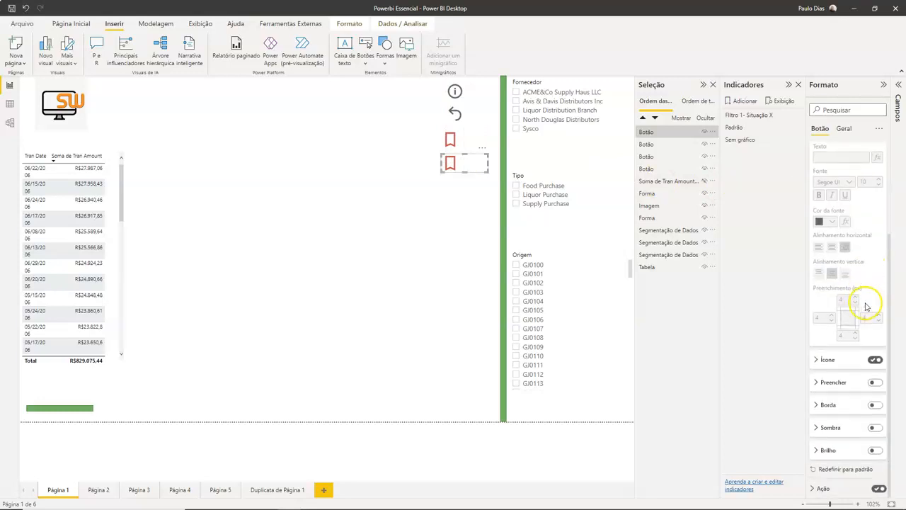
pyautogui.click(829, 358)
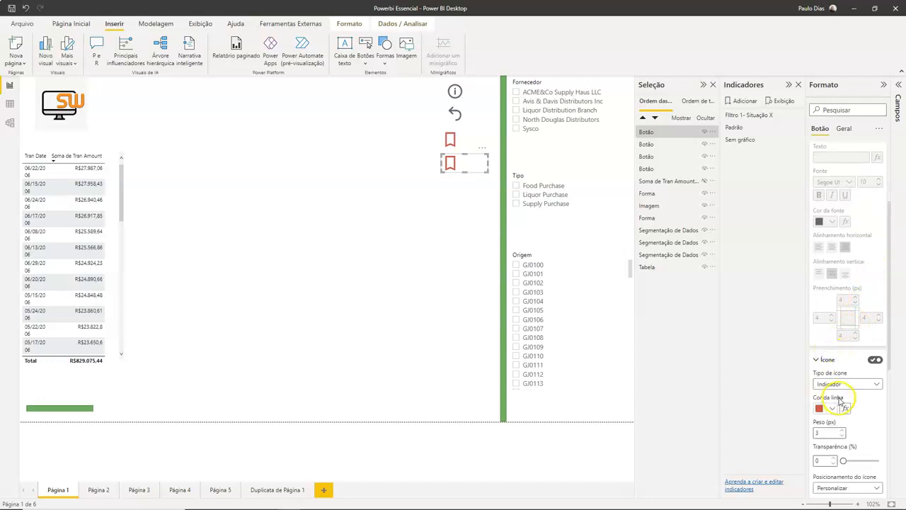
pyautogui.scroll(-1, 835, 385)
pyautogui.click(833, 356)
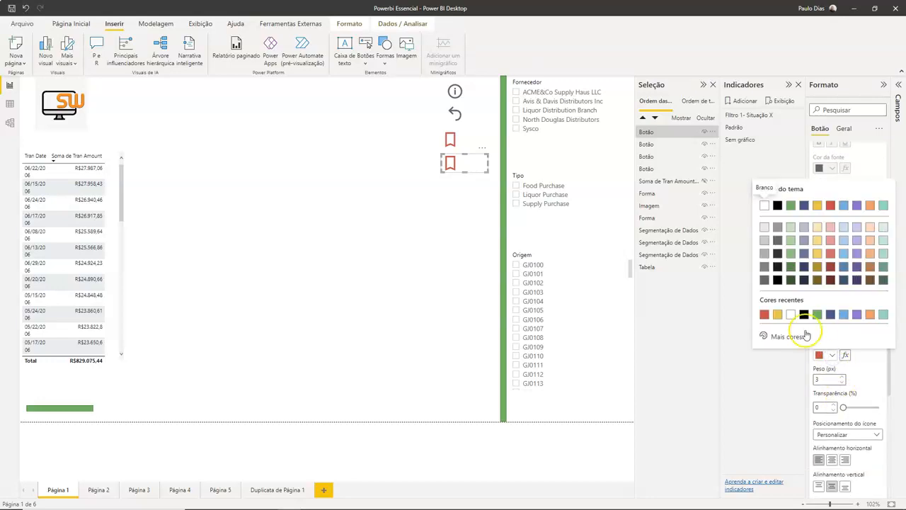
pyautogui.click(831, 314)
# Step: Try a black fill on the blue bookmark button and turn the fill off again
pyautogui.scroll(-3, 860, 364)
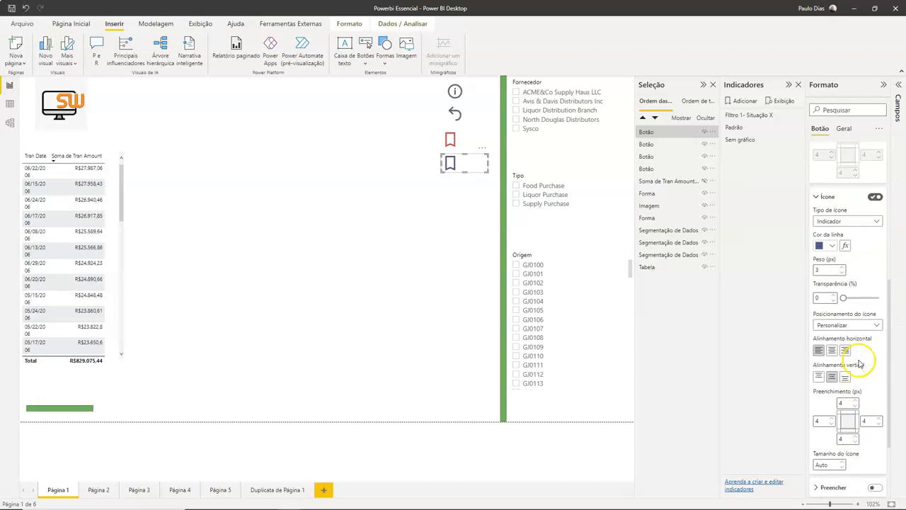
pyautogui.scroll(-3, 861, 365)
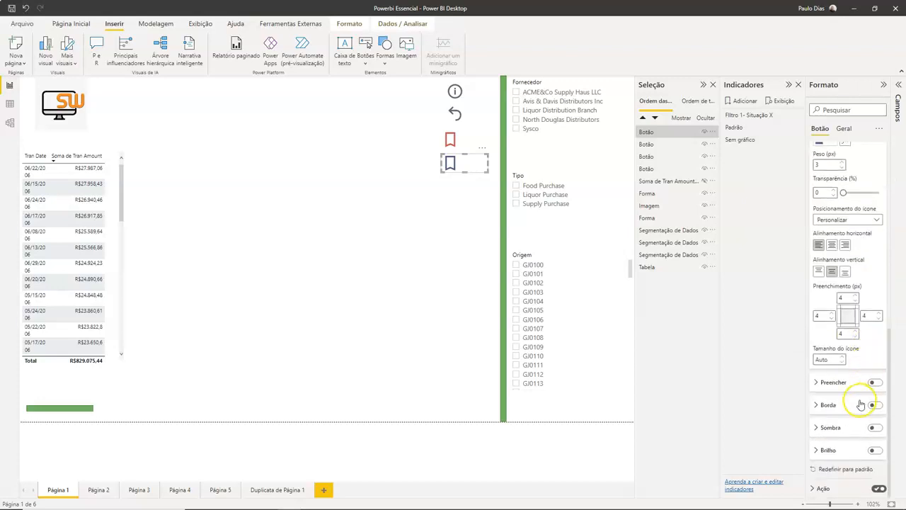
pyautogui.click(816, 383)
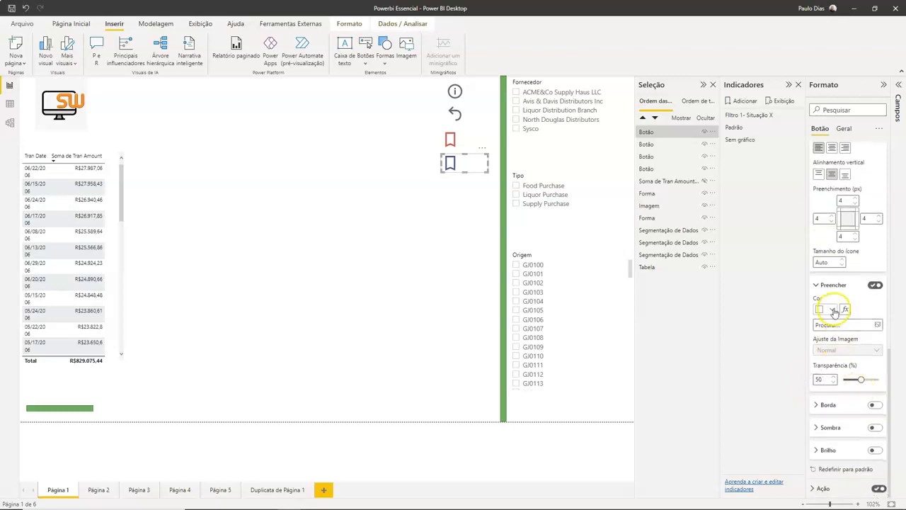
pyautogui.click(832, 309)
pyautogui.click(818, 450)
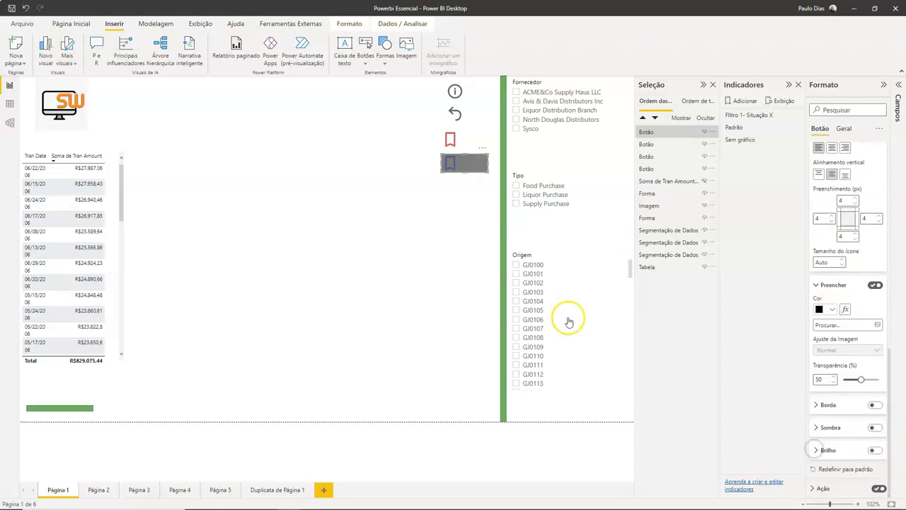
pyautogui.click(875, 285)
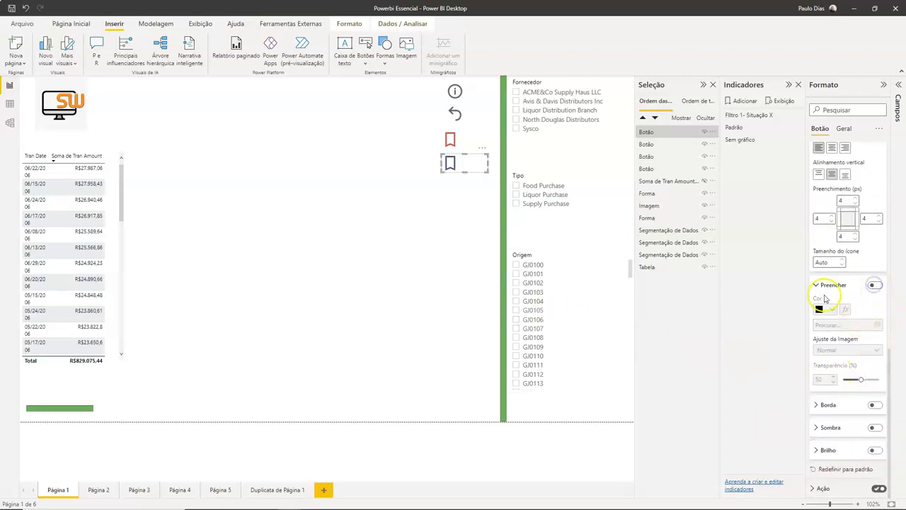
pyautogui.click(819, 289)
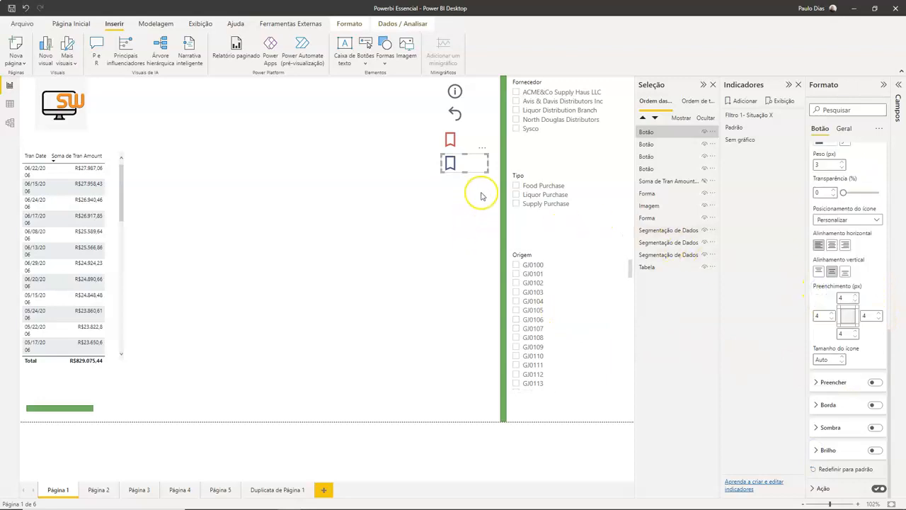
# Step: Show the hidden Soma de Tran Amount chart and add a new bookmark
pyautogui.click(884, 85)
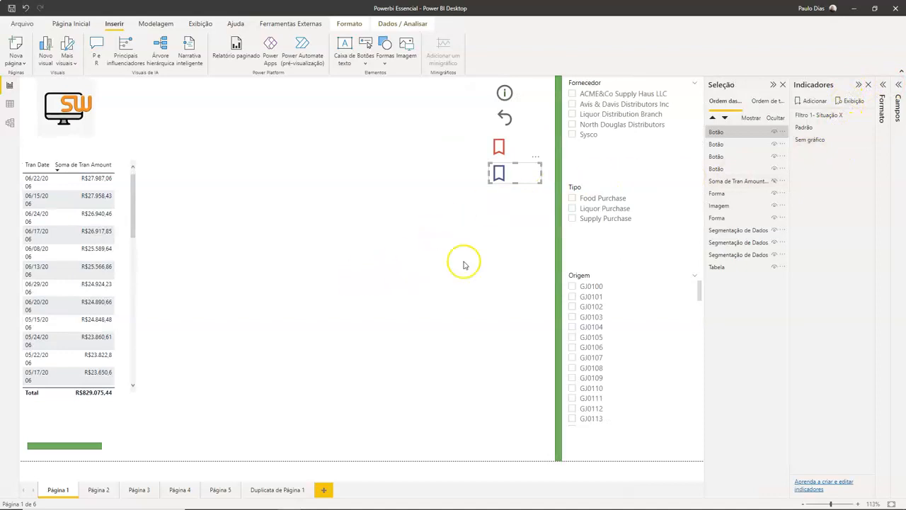
pyautogui.click(737, 182)
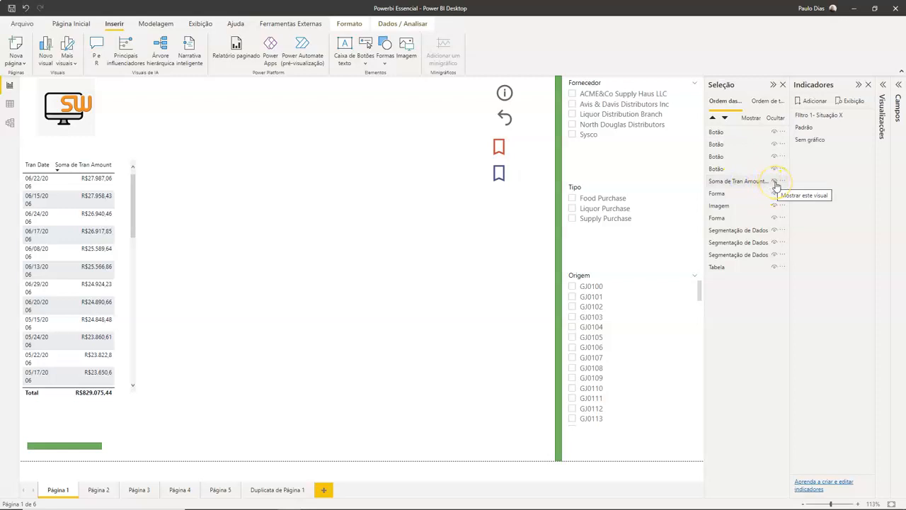
pyautogui.click(775, 183)
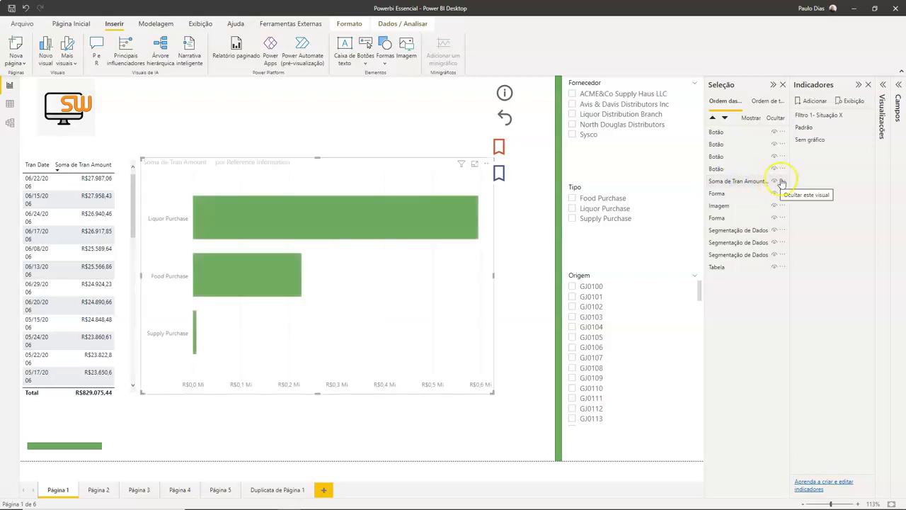
pyautogui.click(811, 102)
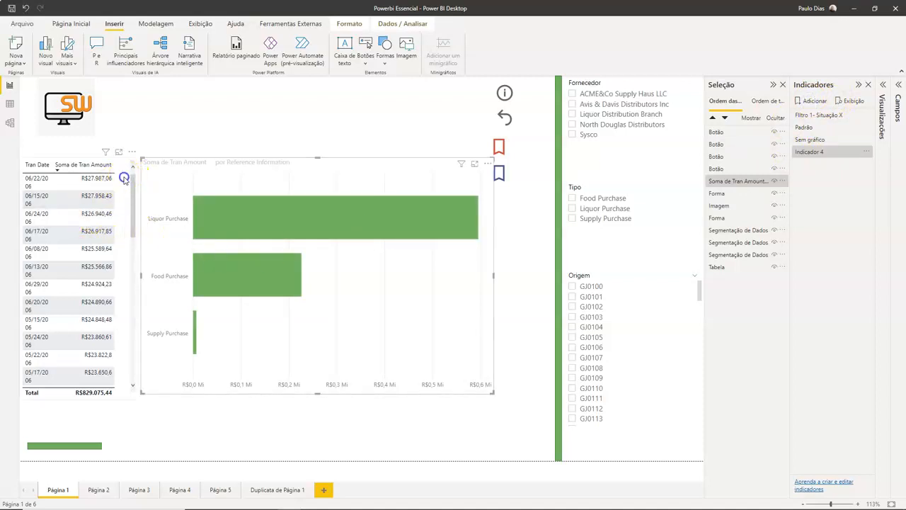
# Step: Try hiding the table and reapplying the Indicador 4 bookmark to test which state it restores
pyautogui.click(774, 267)
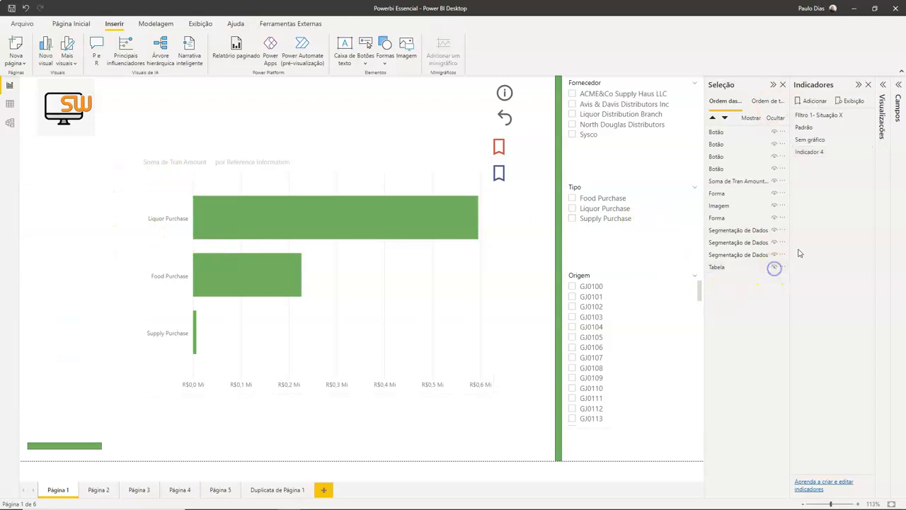
pyautogui.click(819, 156)
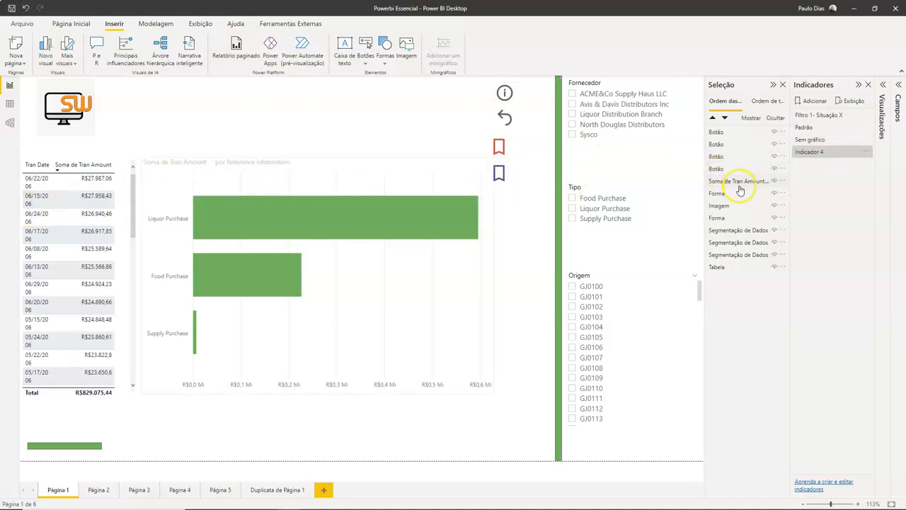
pyautogui.click(108, 208)
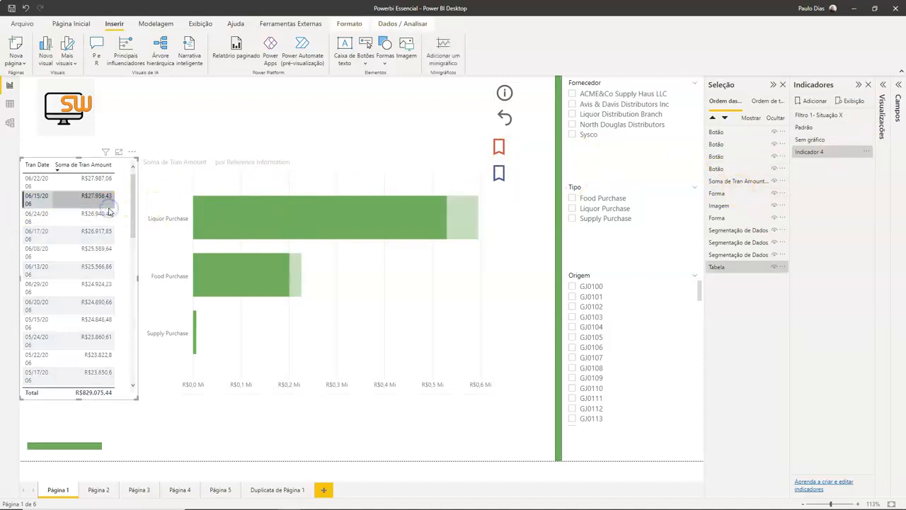
pyautogui.click(92, 199)
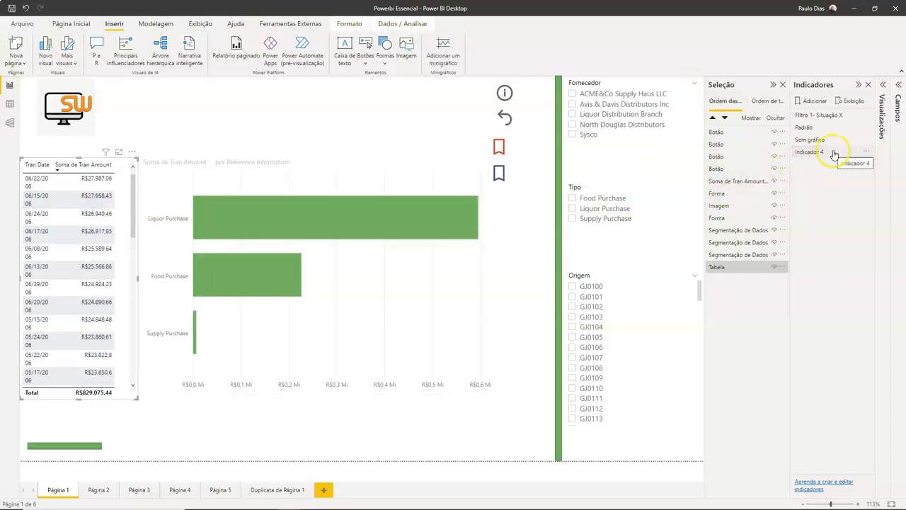
pyautogui.click(835, 154)
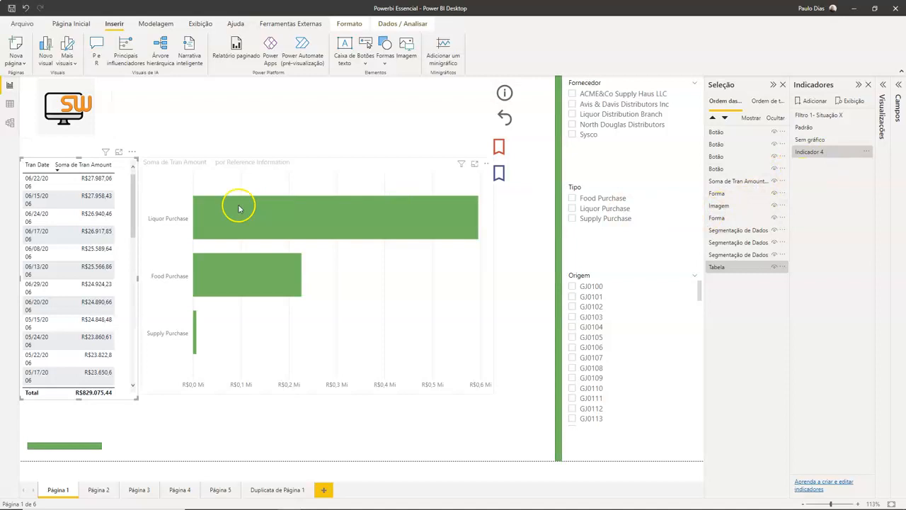
pyautogui.click(775, 267)
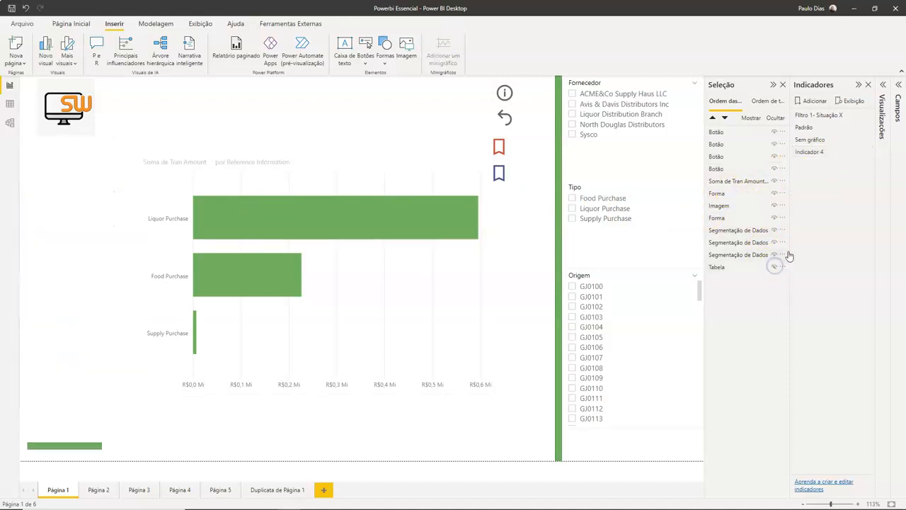
pyautogui.click(838, 158)
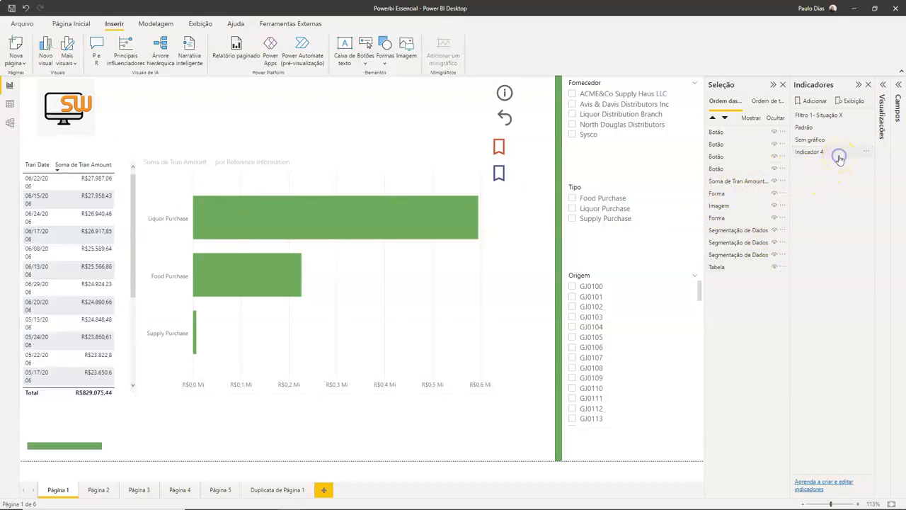
# Step: Hide the table and update the Indicador 4 bookmark with the current page state
pyautogui.click(775, 269)
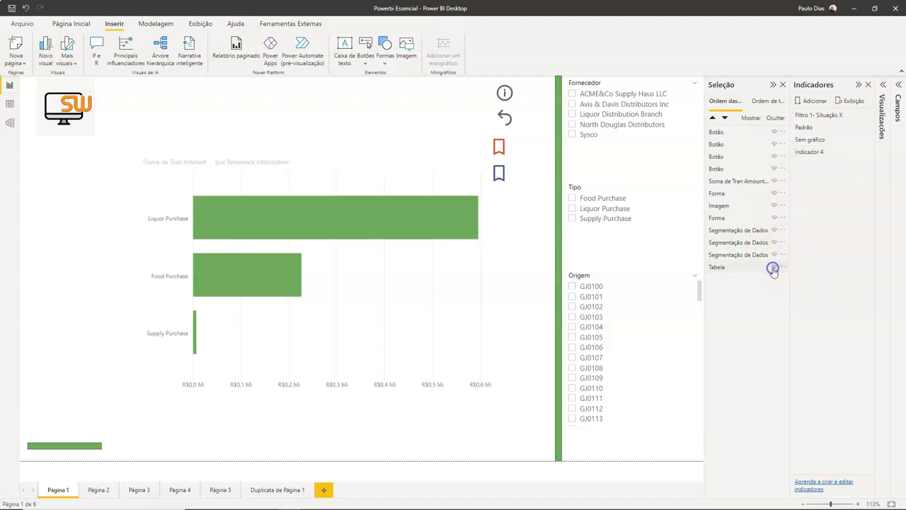
pyautogui.rightClick(850, 155)
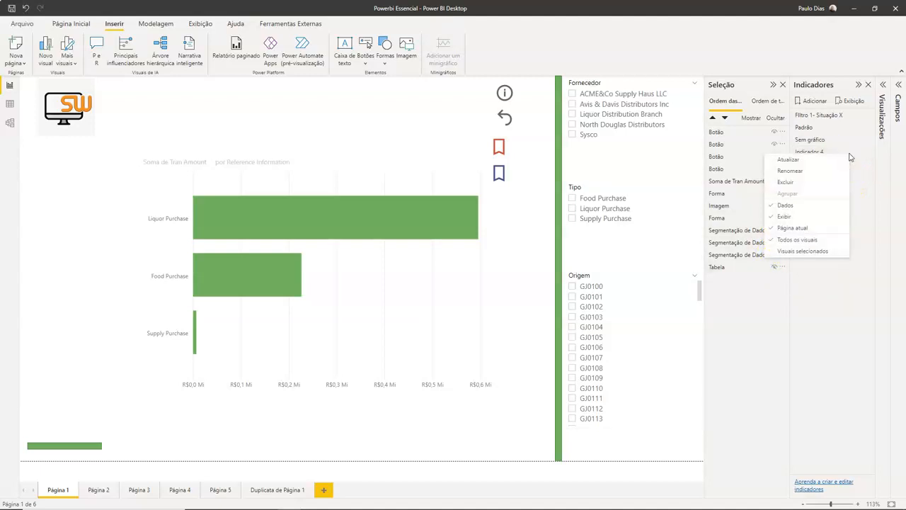
pyautogui.click(821, 161)
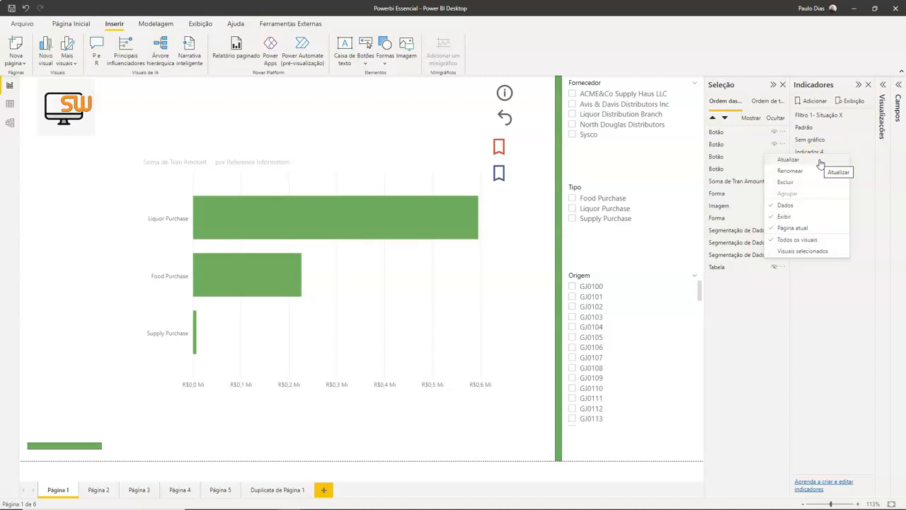
pyautogui.click(820, 162)
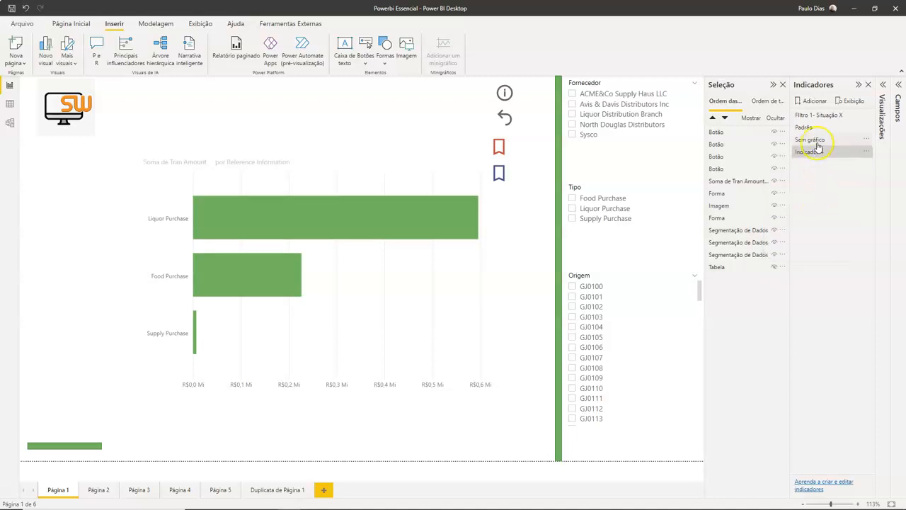
# Step: Test the Sem gráfico and Indicador 4 bookmarks by applying one after the other
pyautogui.click(818, 140)
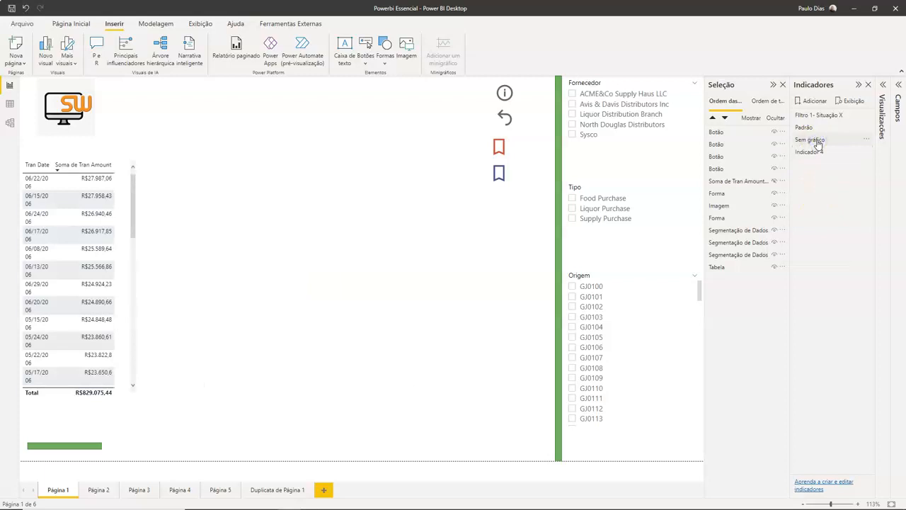
pyautogui.click(819, 153)
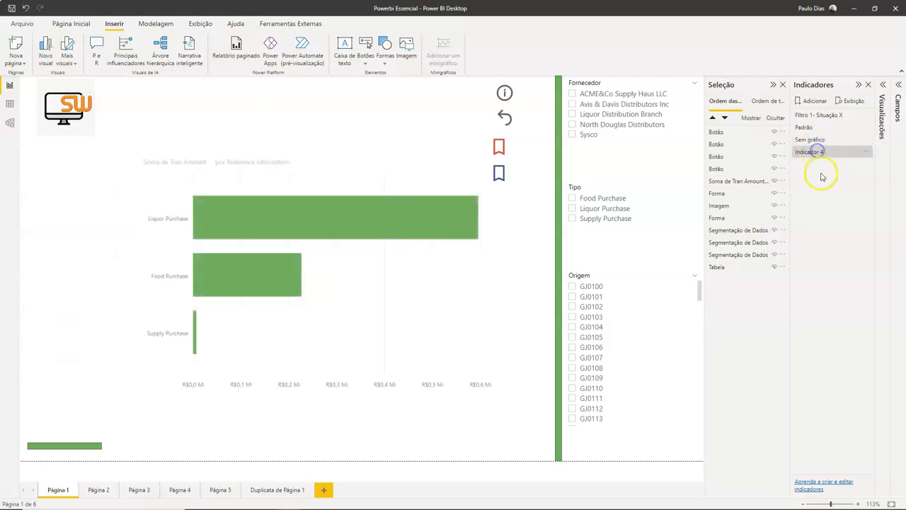
# Step: Alternate twice between the Sem gráfico and Indicador 4 bookmarks to compare the table and chart views
pyautogui.click(821, 141)
pyautogui.click(822, 151)
pyautogui.click(822, 141)
pyautogui.click(821, 152)
# Step: Rename the Indicador 4 bookmark as Com gráfico
pyautogui.click(866, 152)
pyautogui.click(833, 169)
pyautogui.press('Return')
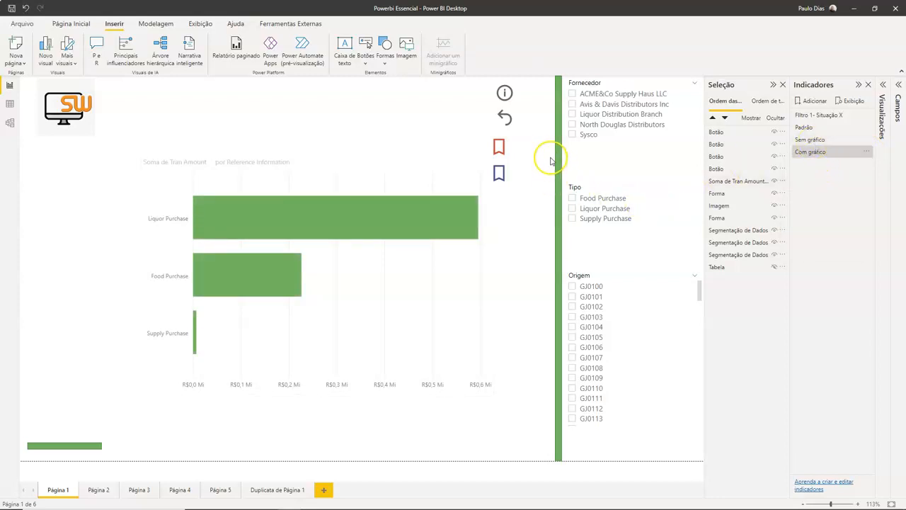
# Step: Close the selection and bookmark panes and display the action settings of the red bookmark button
pyautogui.click(516, 147)
pyautogui.rightClick(516, 147)
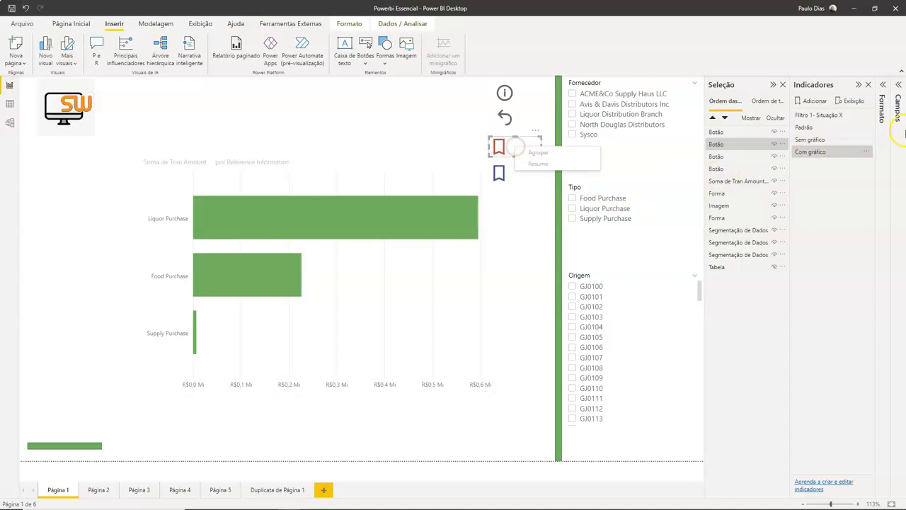
pyautogui.click(886, 84)
pyautogui.click(884, 82)
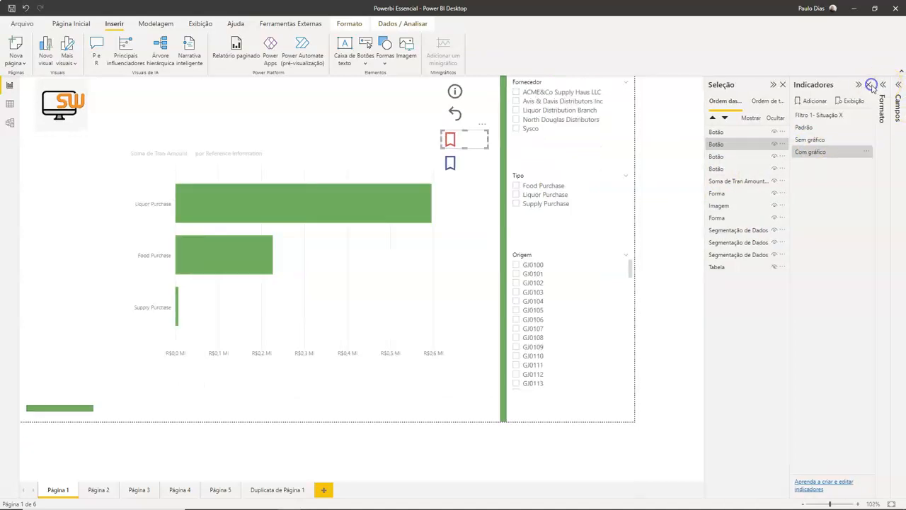
pyautogui.click(869, 84)
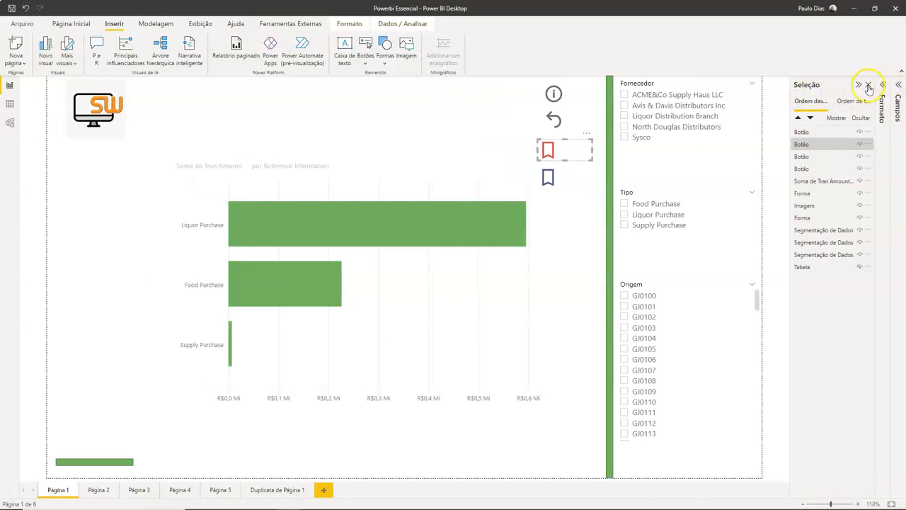
pyautogui.click(869, 85)
pyautogui.click(882, 110)
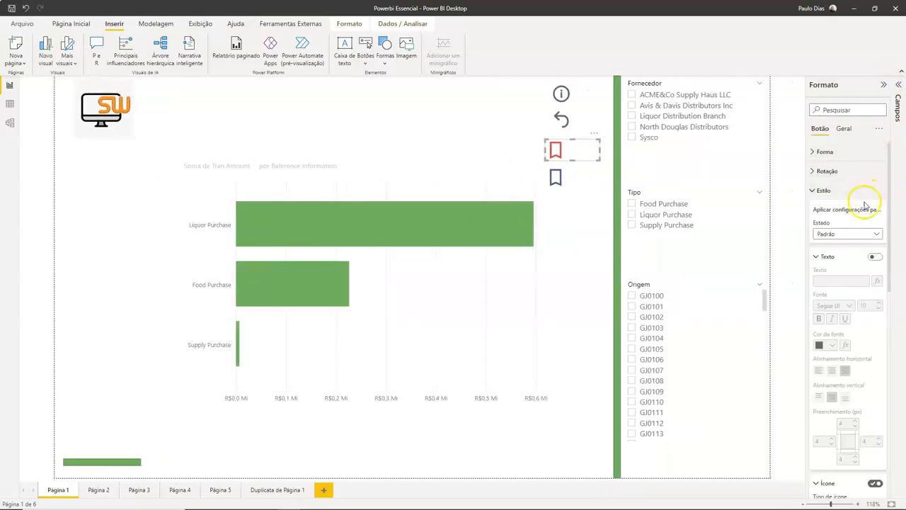
pyautogui.click(815, 192)
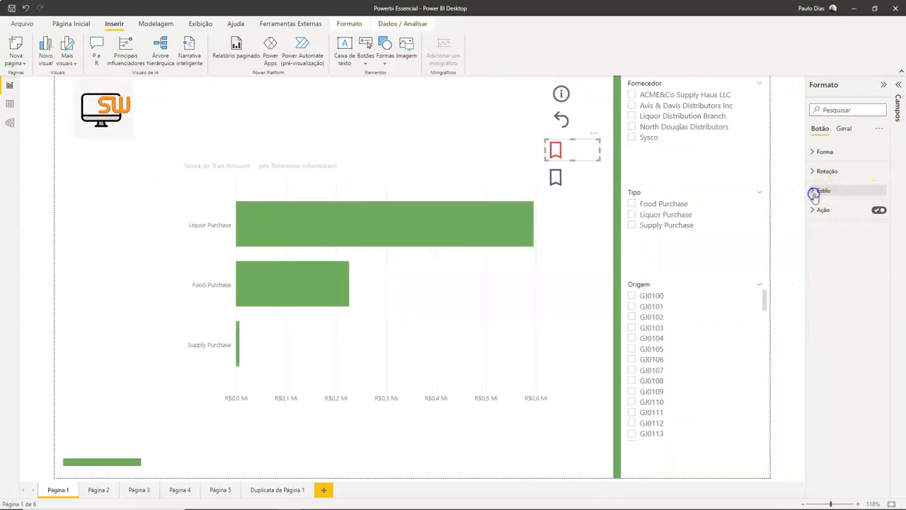
pyautogui.click(842, 209)
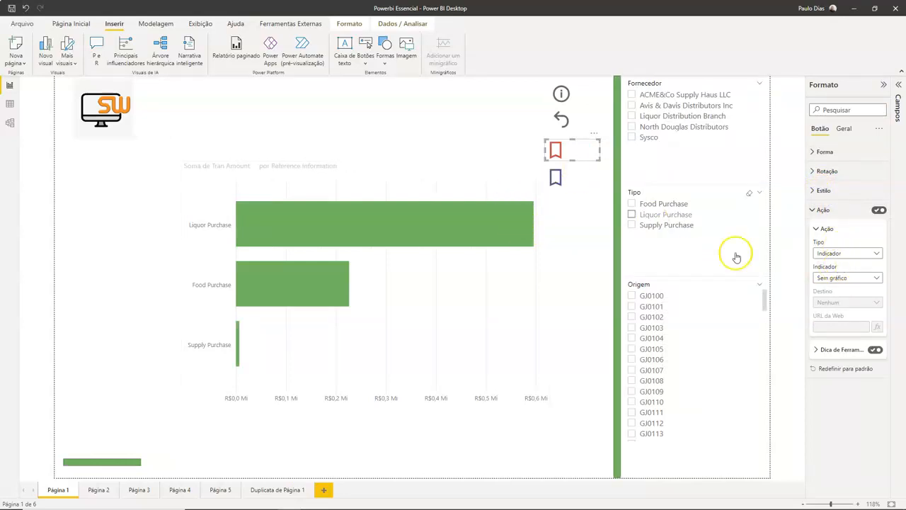
# Step: Set the blue bookmark button's action to the Com gráfico bookmark
pyautogui.click(556, 178)
pyautogui.click(832, 278)
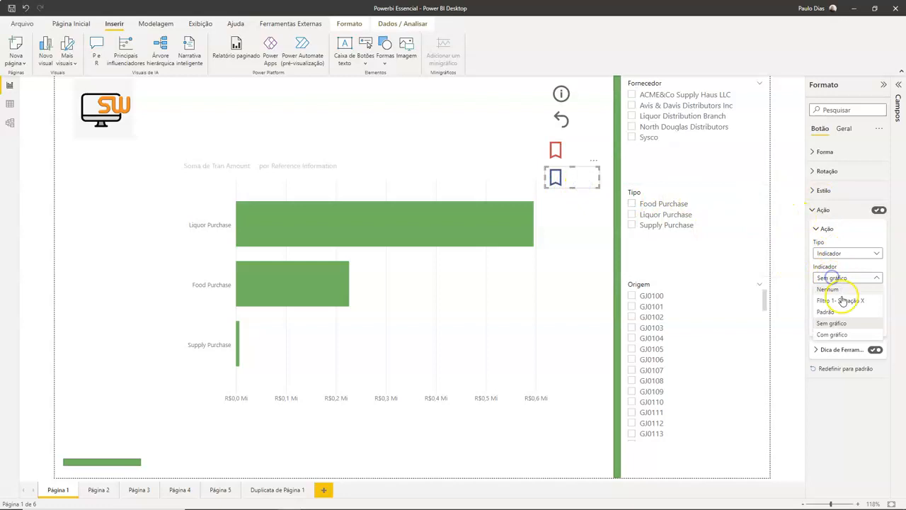
pyautogui.click(841, 328)
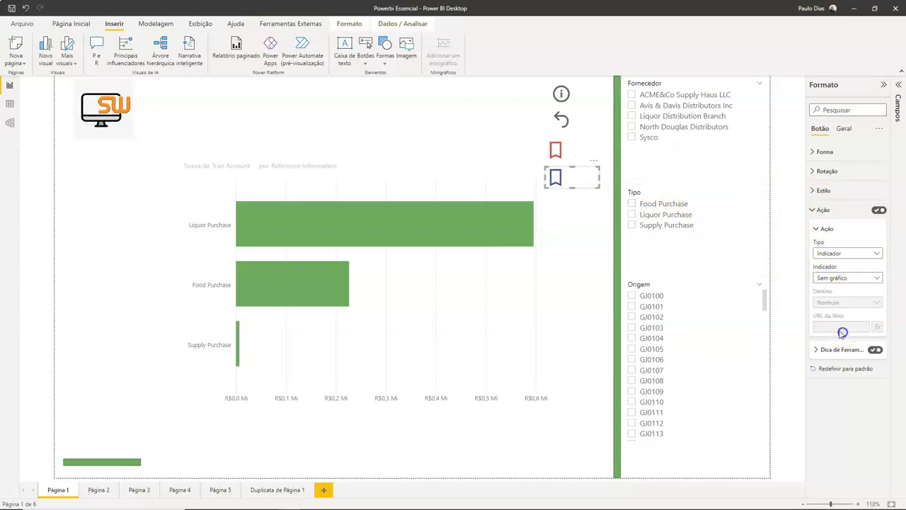
# Step: Test the red and blue bookmark buttons by following their links alternately to switch between table and chart
pyautogui.click(583, 225)
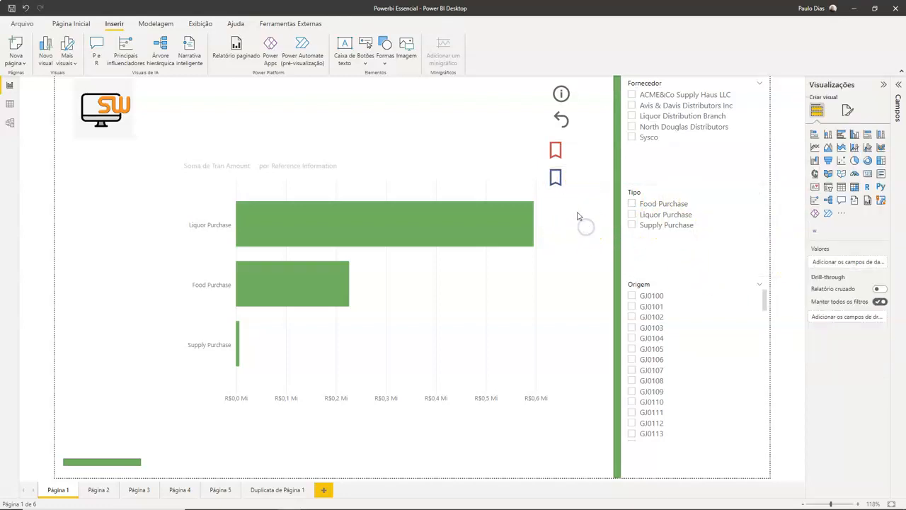
pyautogui.keyDown('ctrl'); pyautogui.click(574, 144); pyautogui.keyUp('ctrl')
pyautogui.keyDown('ctrl'); pyautogui.click(578, 179); pyautogui.keyUp('ctrl')
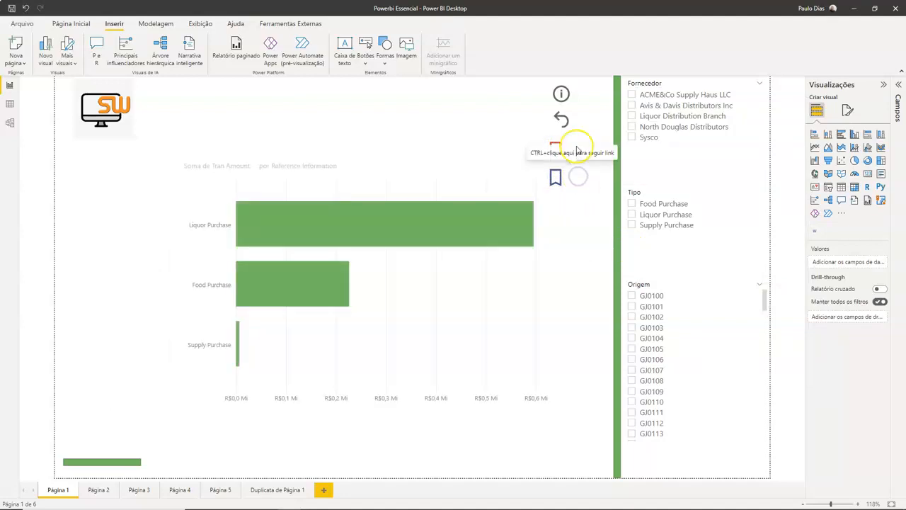
pyautogui.keyDown('ctrl'); pyautogui.click(576, 143); pyautogui.keyUp('ctrl')
pyautogui.keyDown('ctrl'); pyautogui.click(577, 183); pyautogui.keyUp('ctrl')
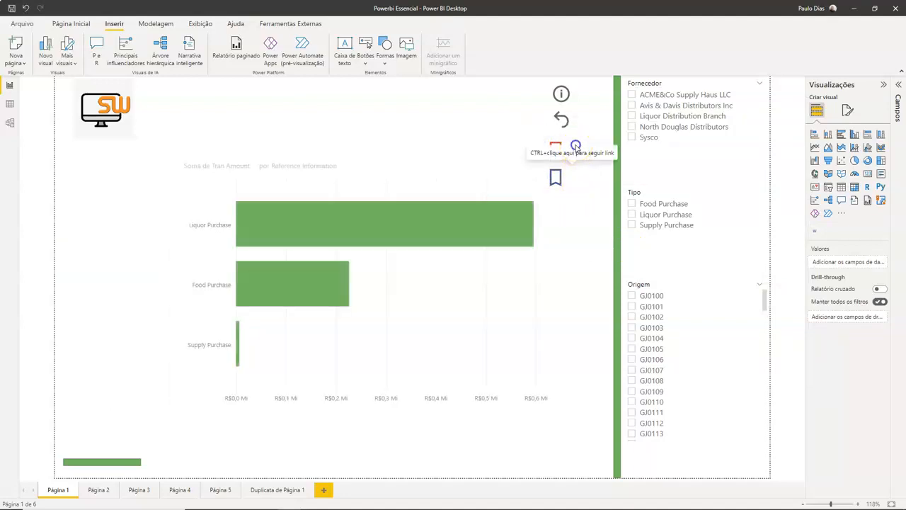
pyautogui.keyDown('ctrl'); pyautogui.click(575, 142); pyautogui.keyUp('ctrl')
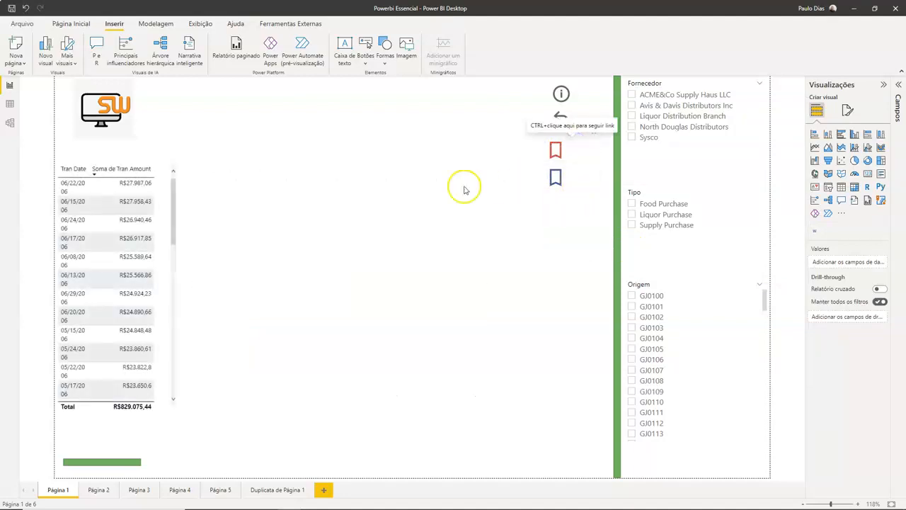